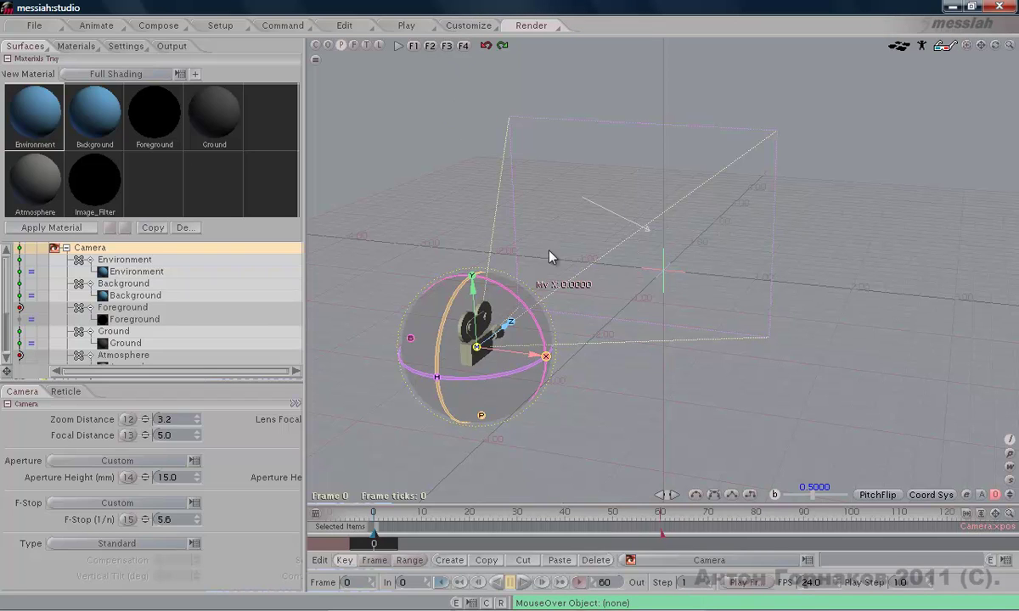
Widen the materials and surfaces area slightly and dismiss the network notification.
middle_drag(644, 257, 553, 305)
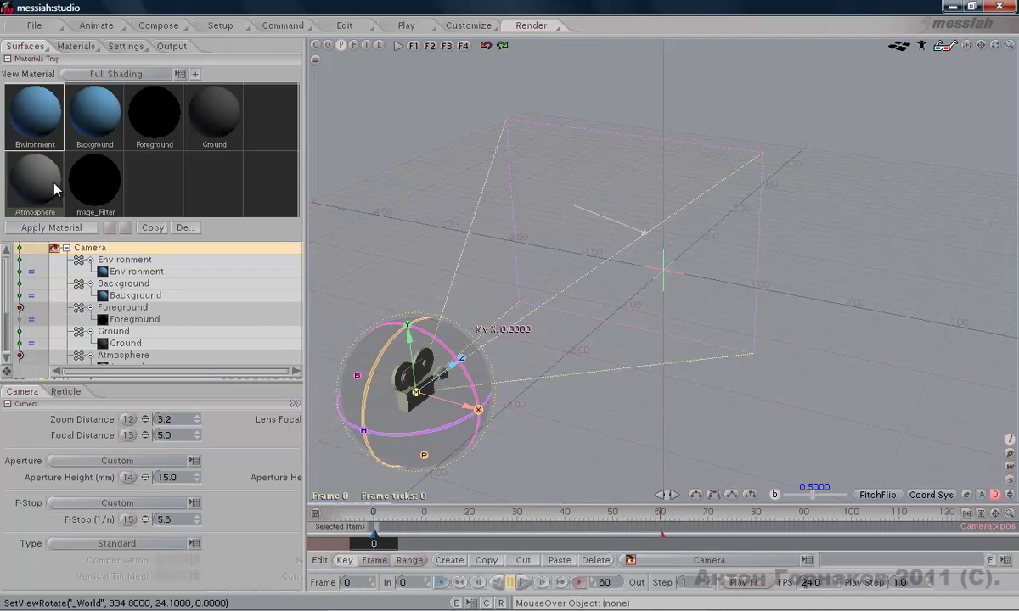
mouse_move(304, 175)
mouse_down()
mouse_move(347, 172)
mouse_move(321, 178)
mouse_up()
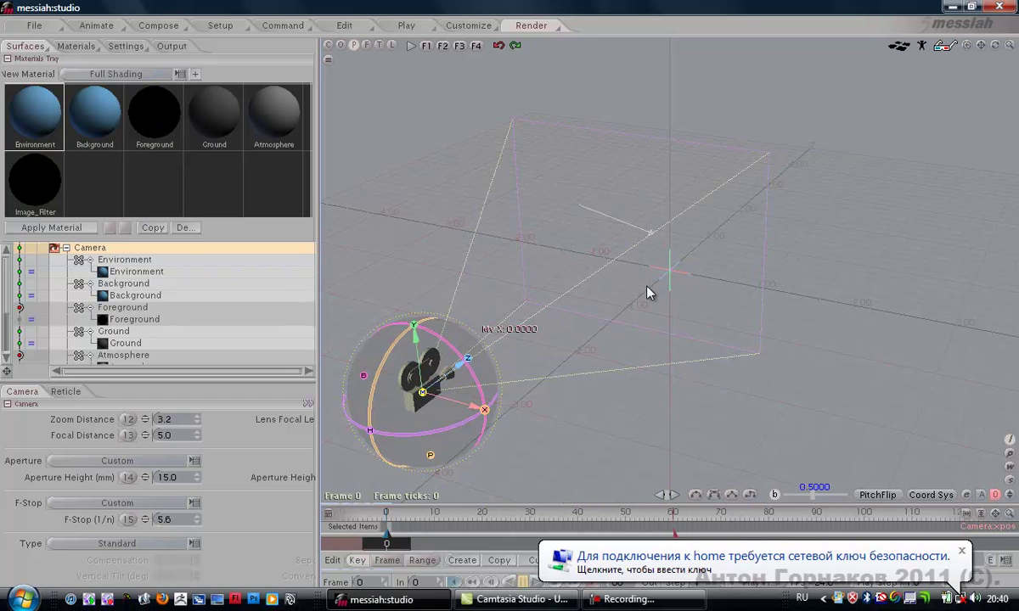
click(962, 551)
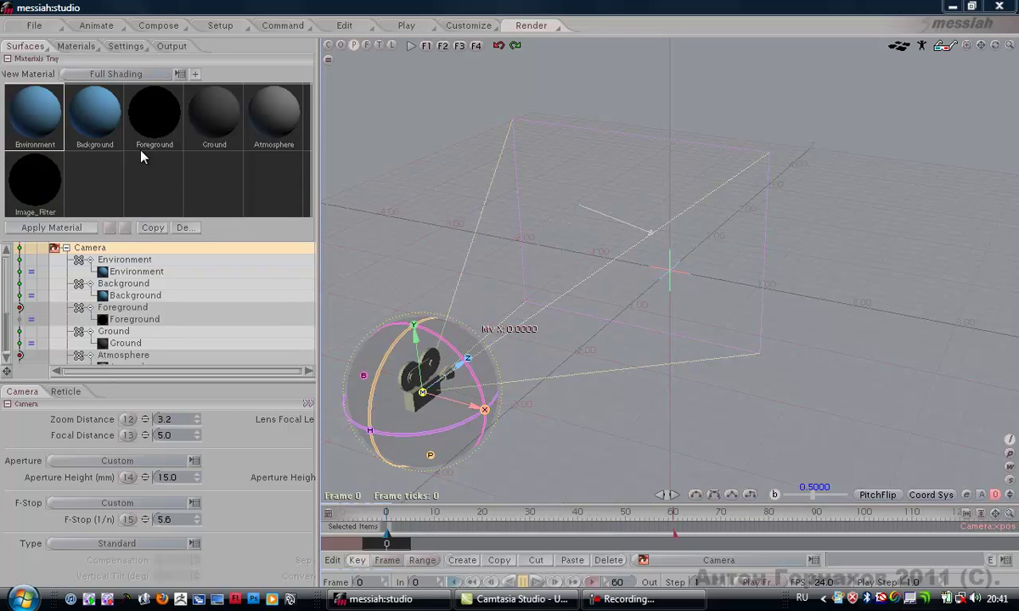
Add a sphere to the scene and raise it to about 0.55 on the Y axis.
click(217, 28)
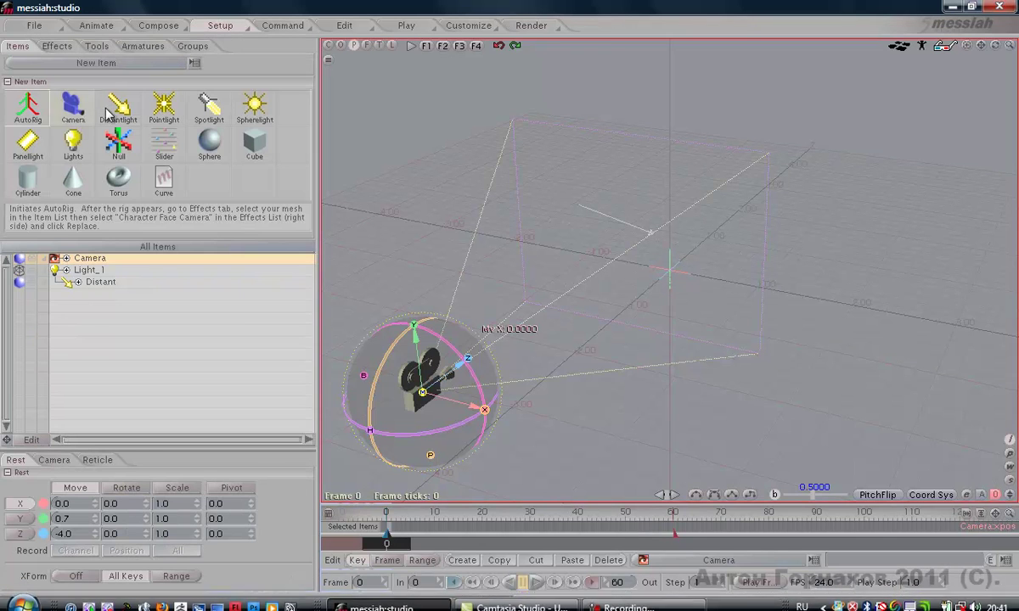
click(208, 141)
drag(671, 219, 671, 170)
Enlarge the render surfaces list and examine the camera's Environment, Background, Foreground, Ground, Atmosphere and Image_Filter layers.
click(531, 26)
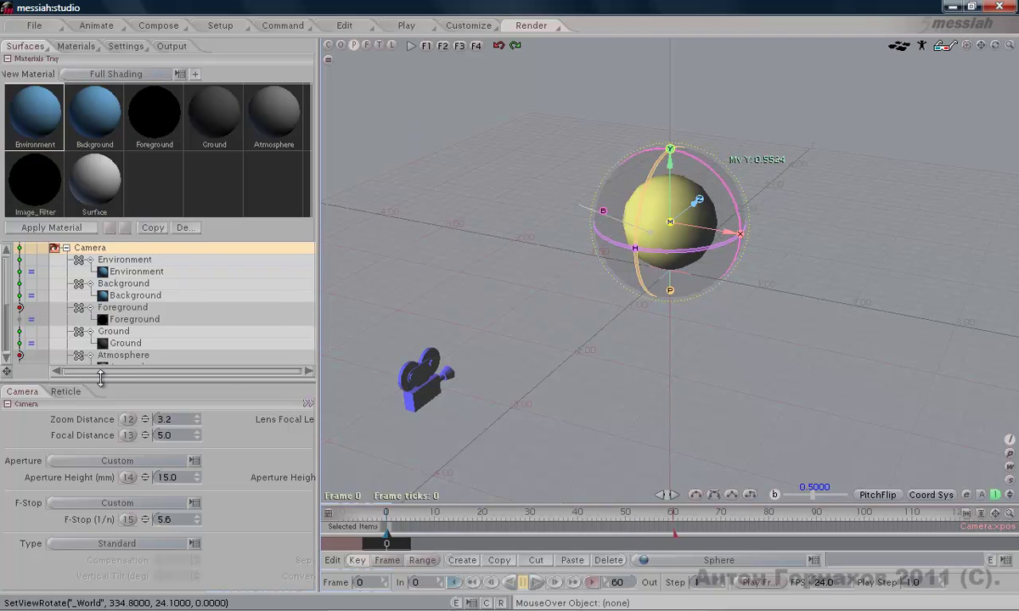
drag(136, 384, 136, 494)
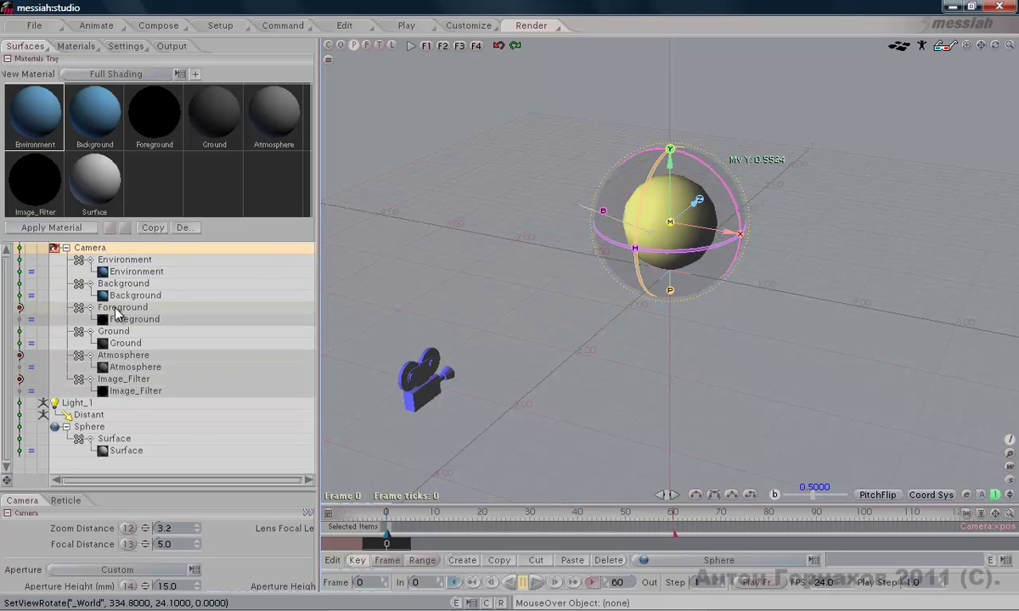
click(154, 272)
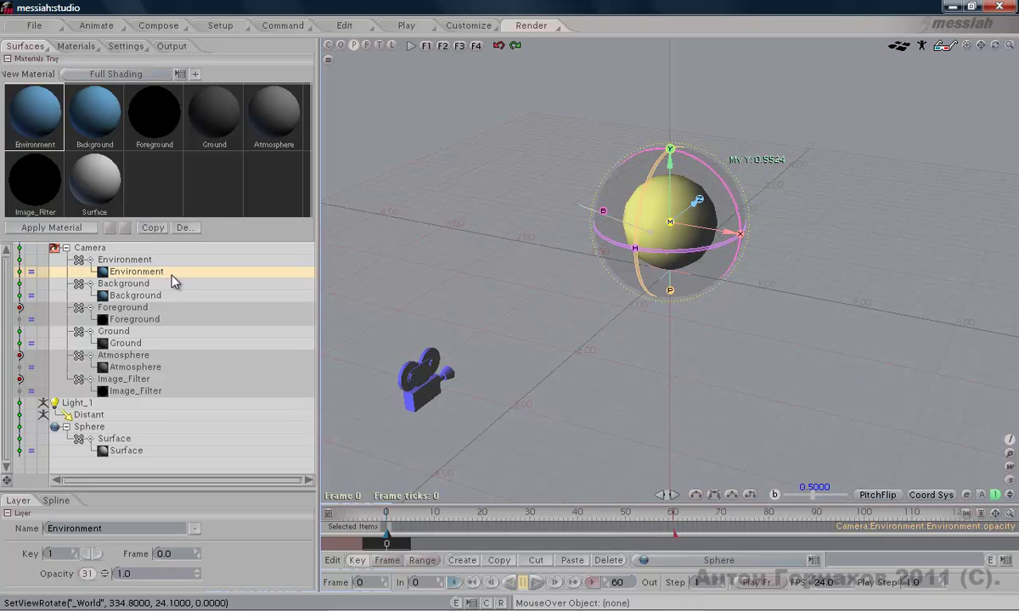
click(130, 294)
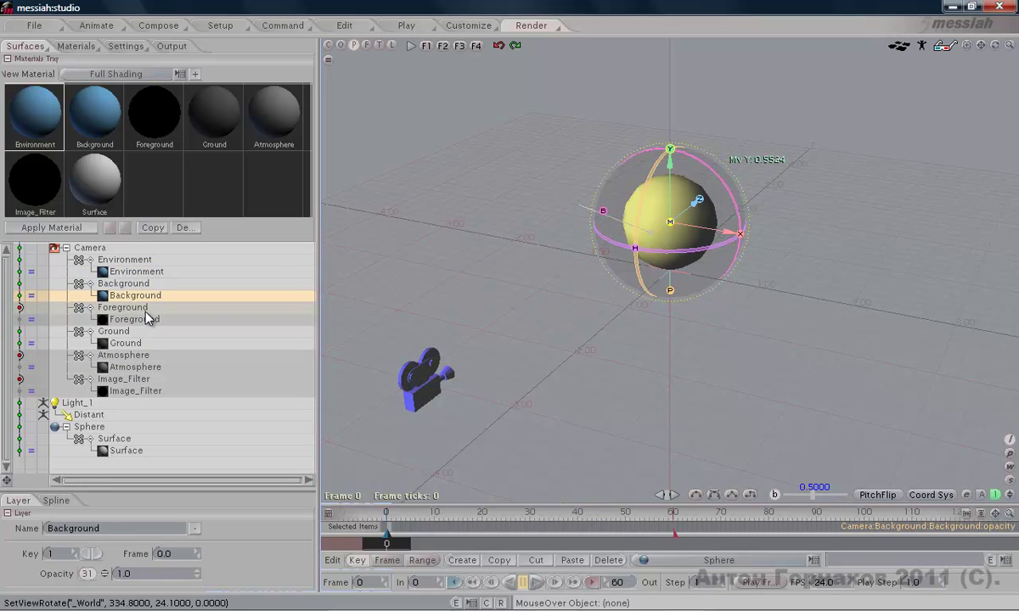
click(144, 320)
click(141, 344)
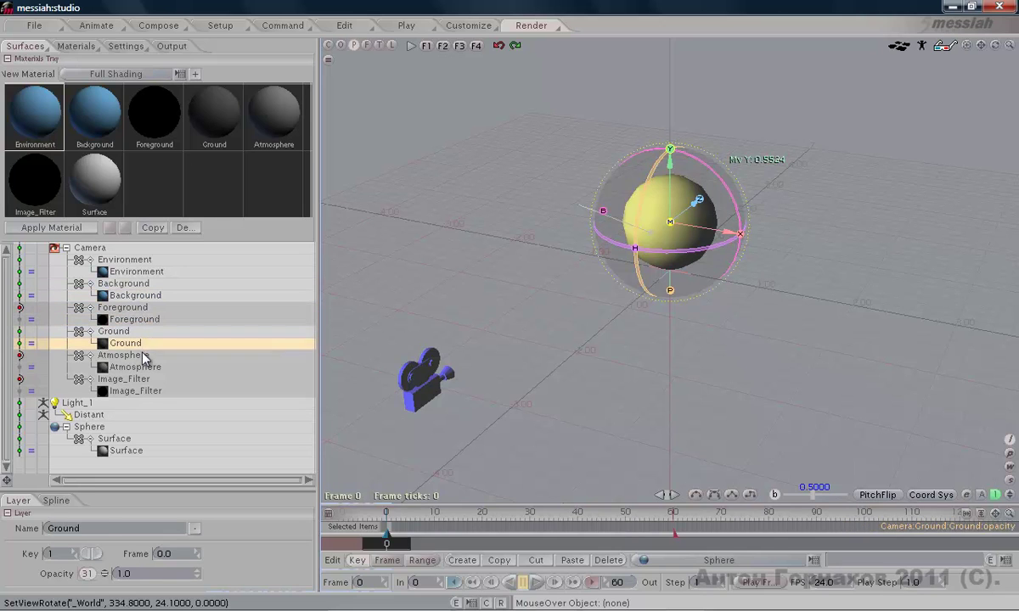
click(135, 366)
click(139, 389)
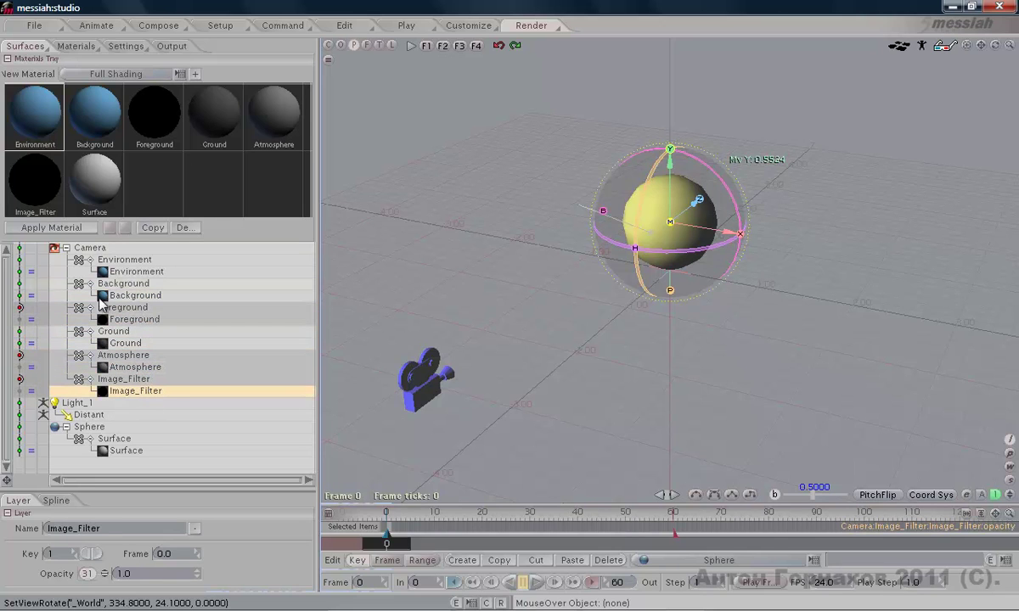
Collapse the camera's entries and set the smoothing angle of the sphere's surface to 80.
click(66, 247)
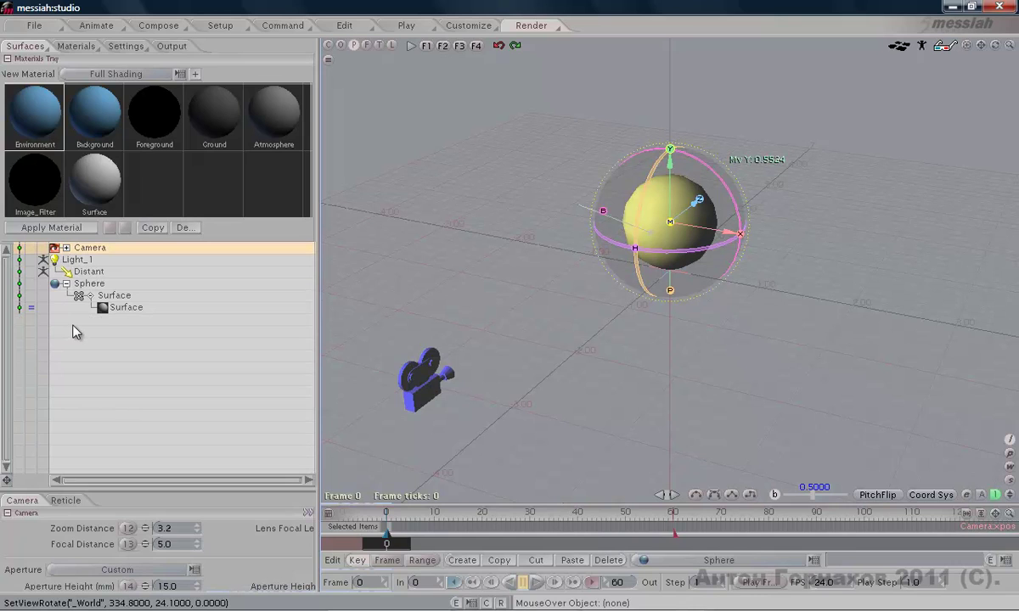
click(121, 283)
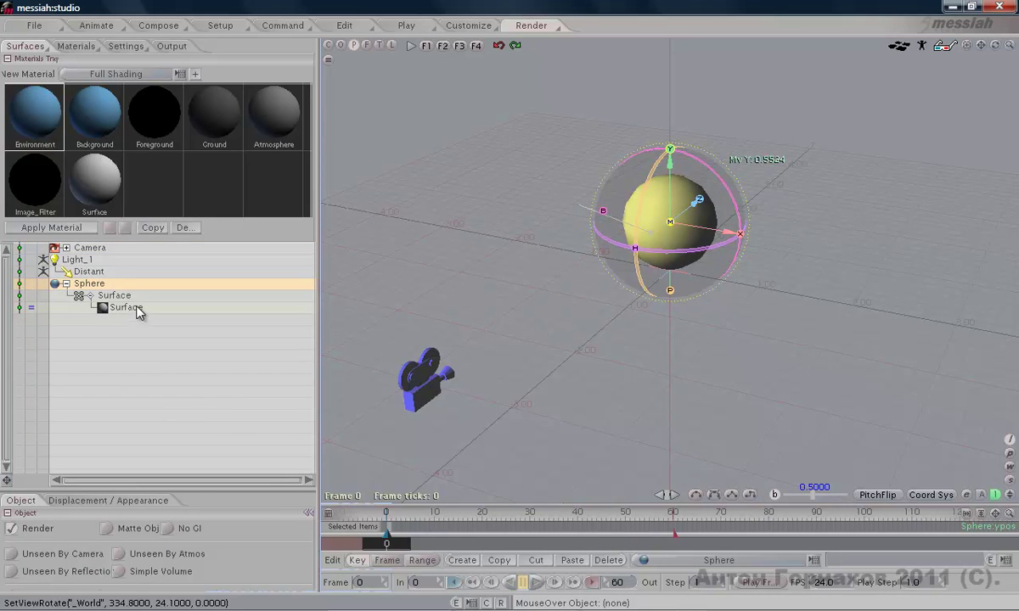
click(136, 309)
click(127, 296)
click(124, 308)
click(119, 296)
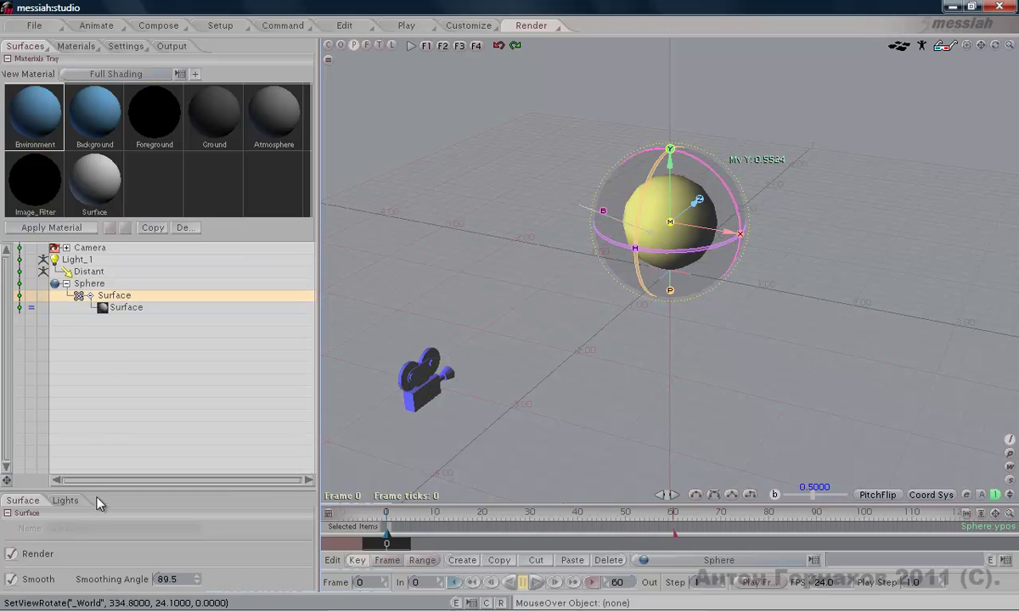
drag(97, 491, 100, 427)
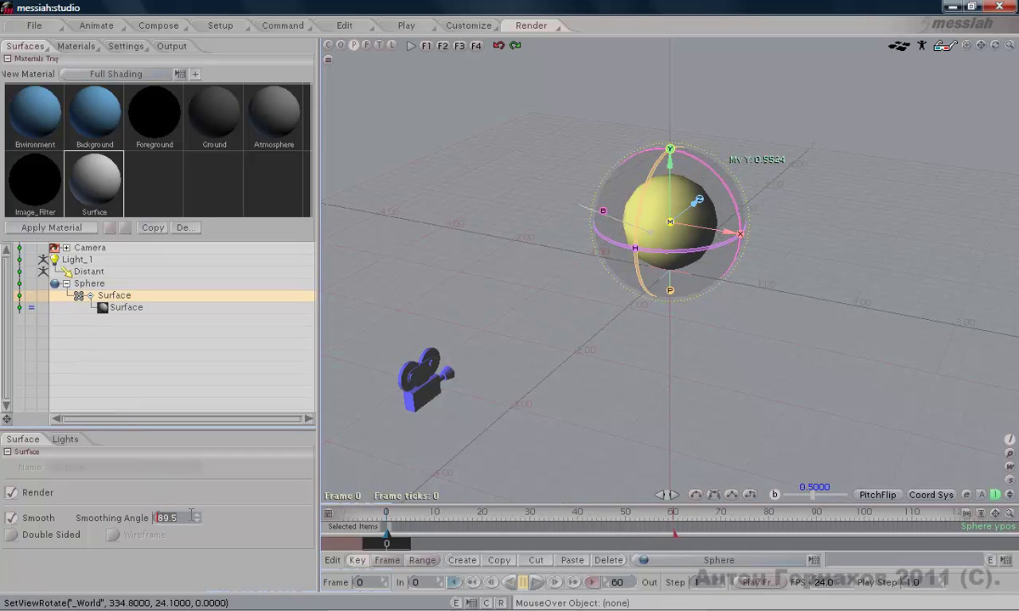
text(0)
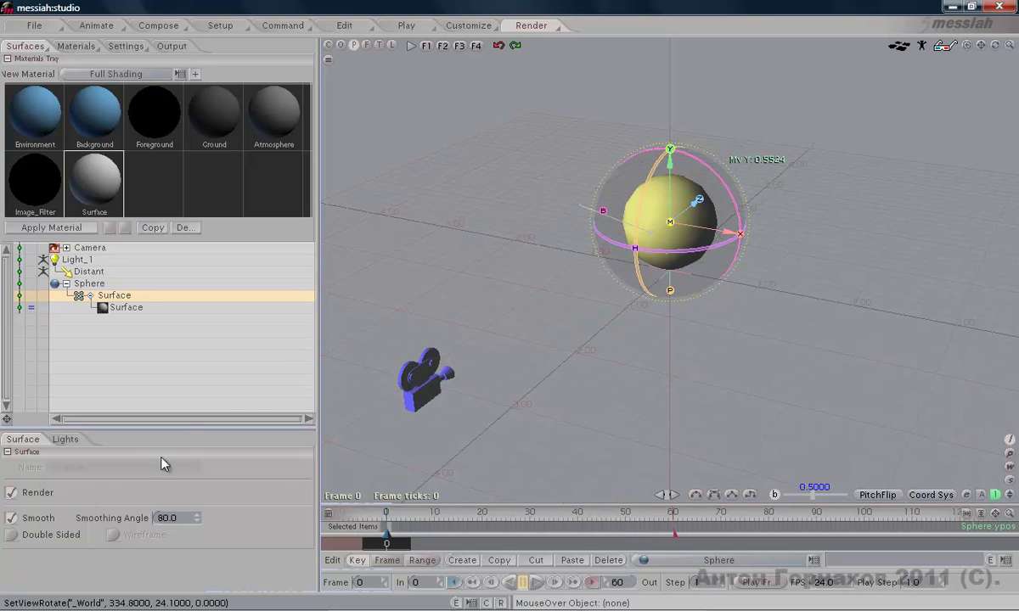
Try the Double Sided option on the sphere's surface and view which lights affect that surface.
click(11, 535)
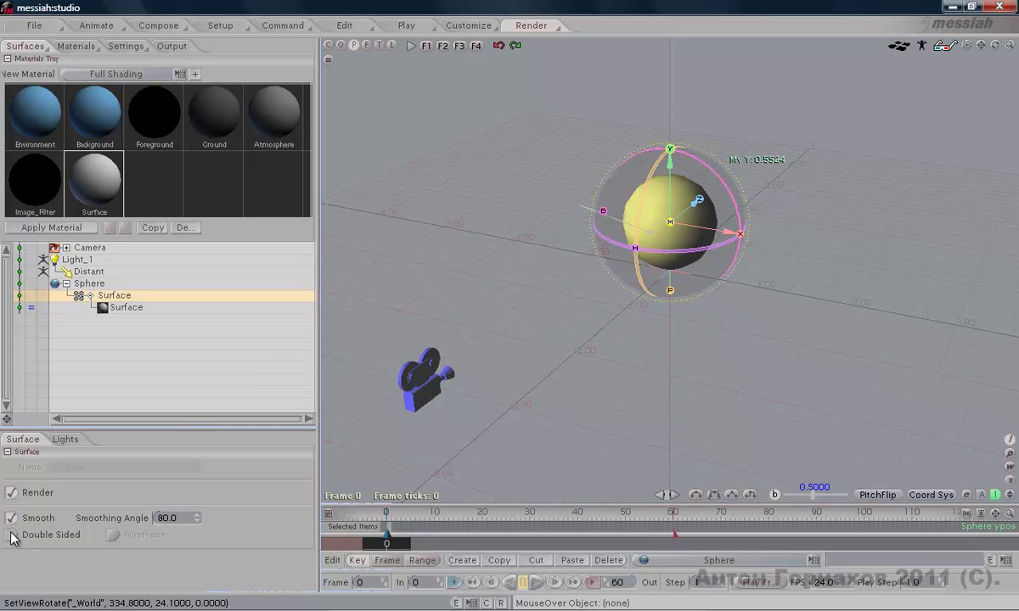
click(11, 535)
click(65, 439)
drag(118, 392, 119, 382)
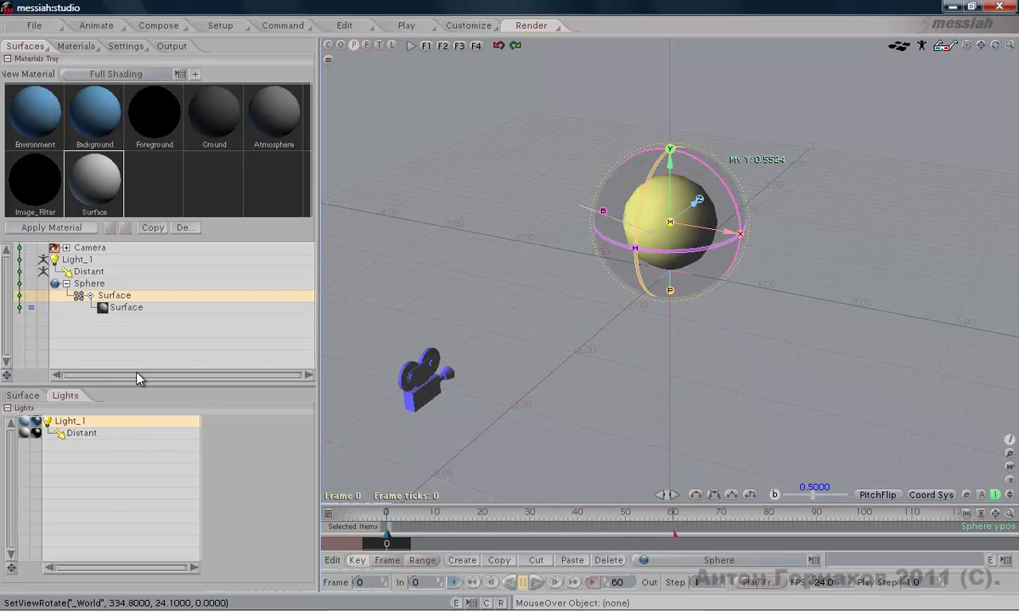
Examine the opacity and spline settings of the sphere's surface layer.
click(140, 309)
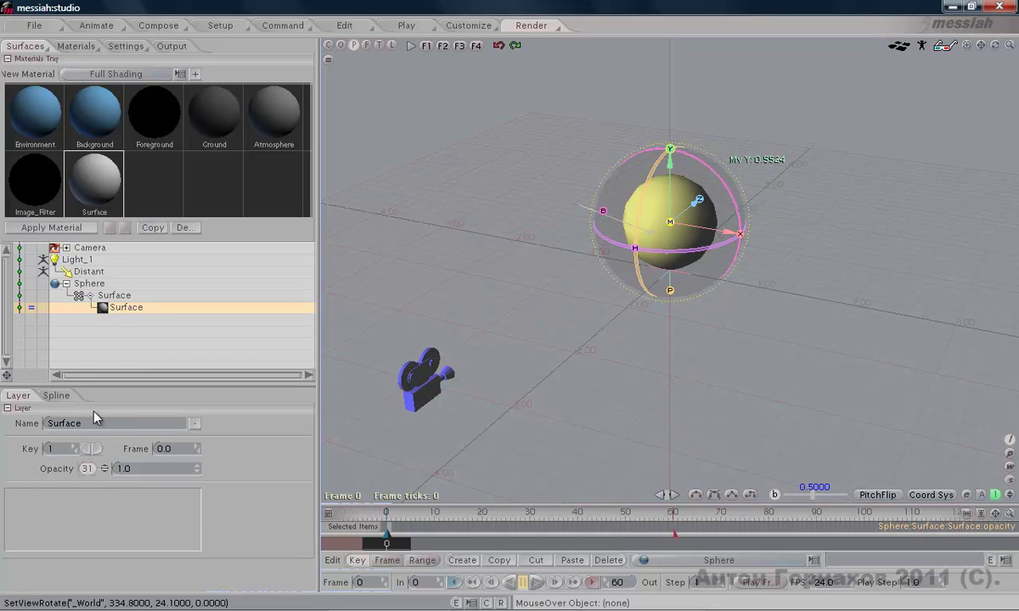
click(120, 466)
click(56, 396)
drag(150, 384, 150, 420)
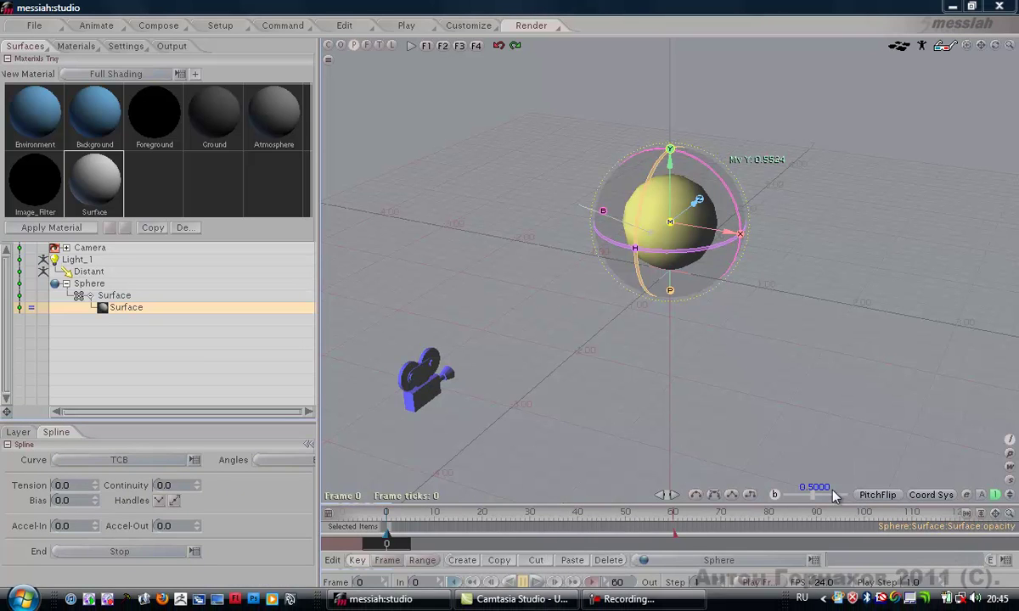
Examine the sphere's object render options for visibility, shadows and buffers.
click(127, 284)
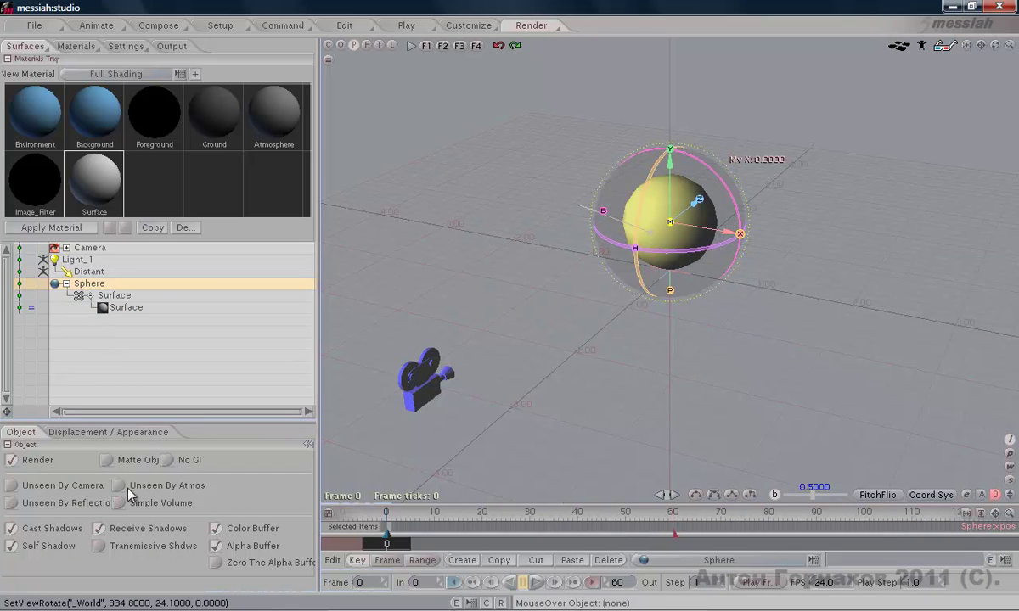
drag(141, 421, 142, 397)
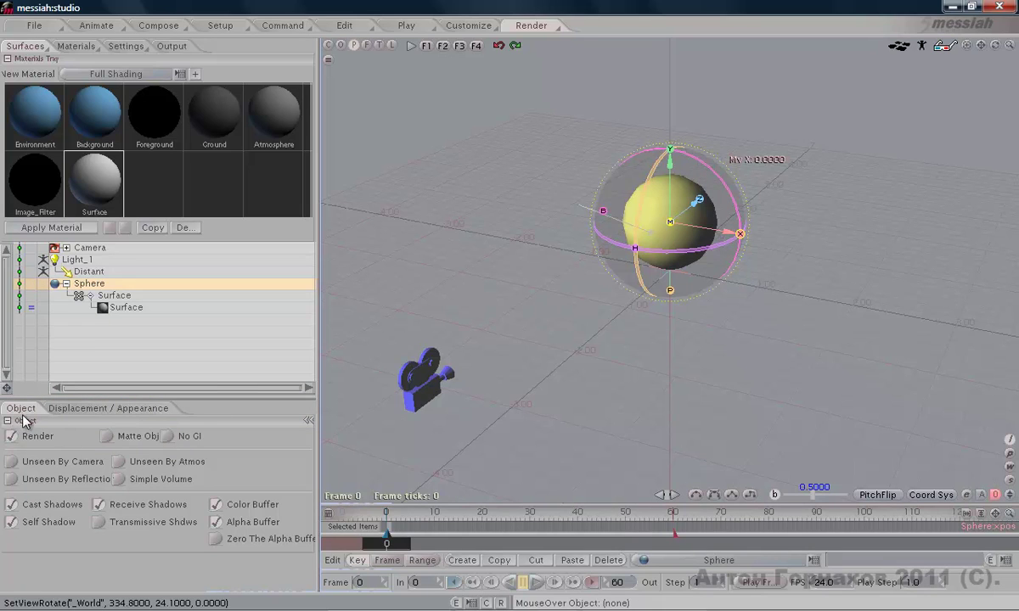
drag(24, 396, 23, 433)
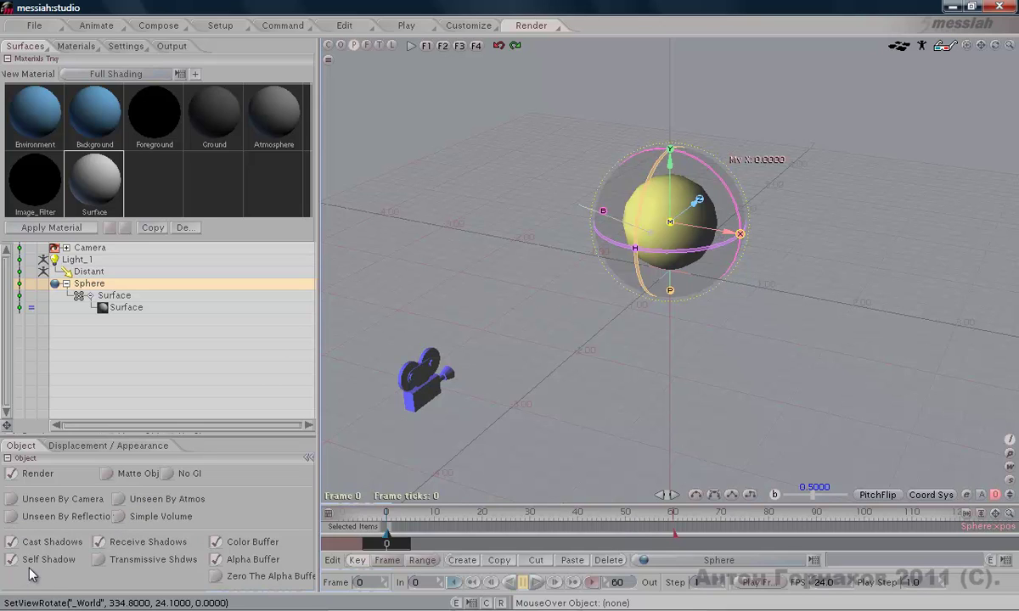
drag(265, 438, 259, 424)
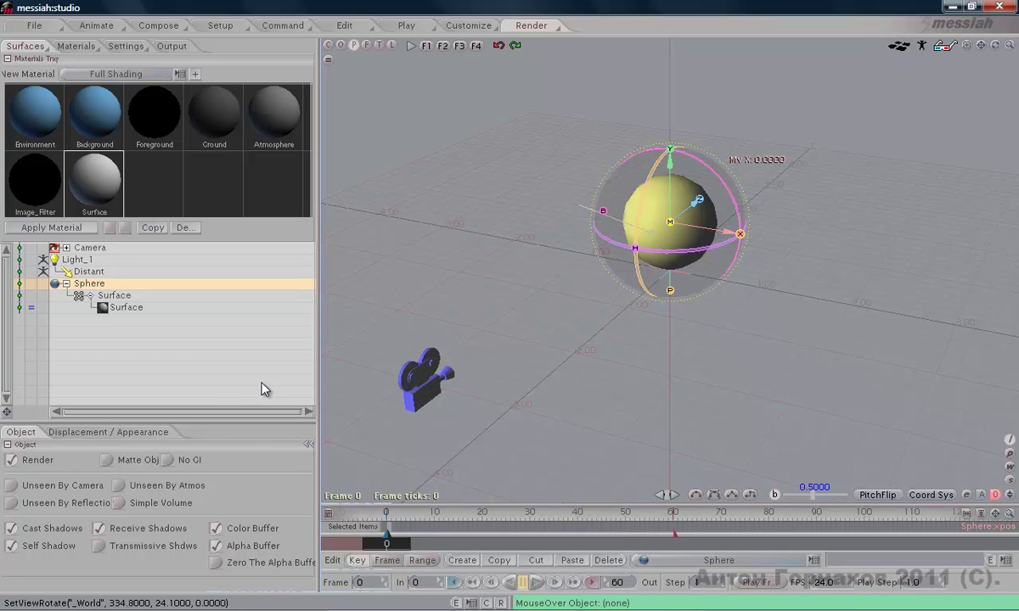
Examine the sphere's displacement and appearance settings, including the available render types.
click(121, 433)
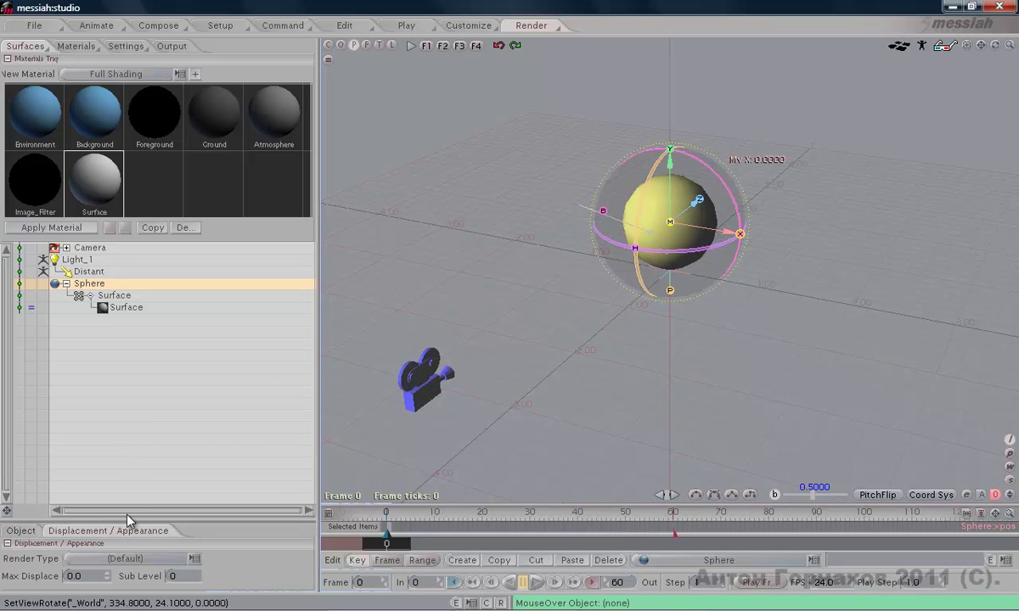
drag(124, 517, 123, 508)
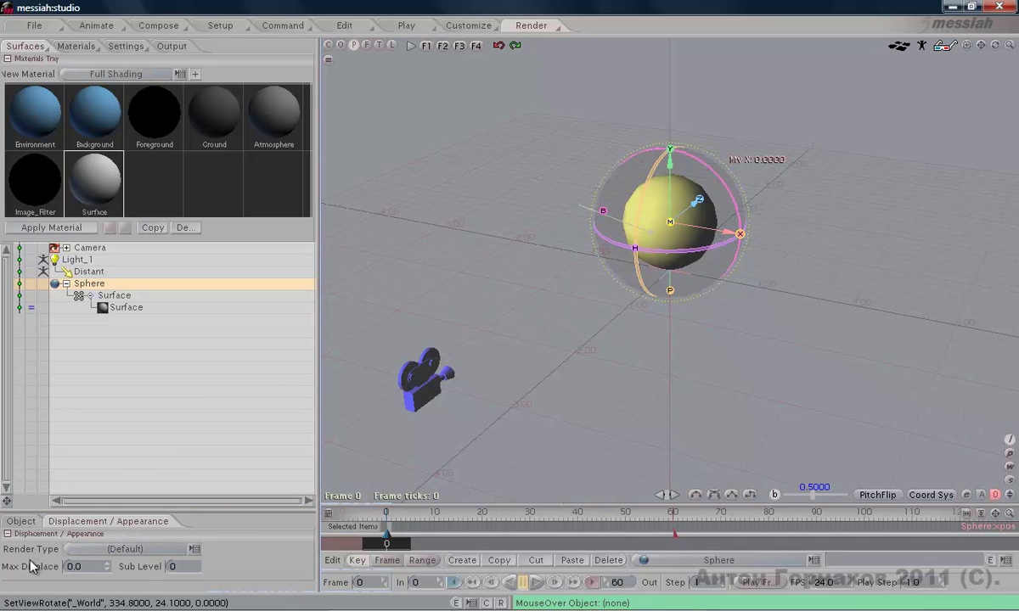
click(119, 550)
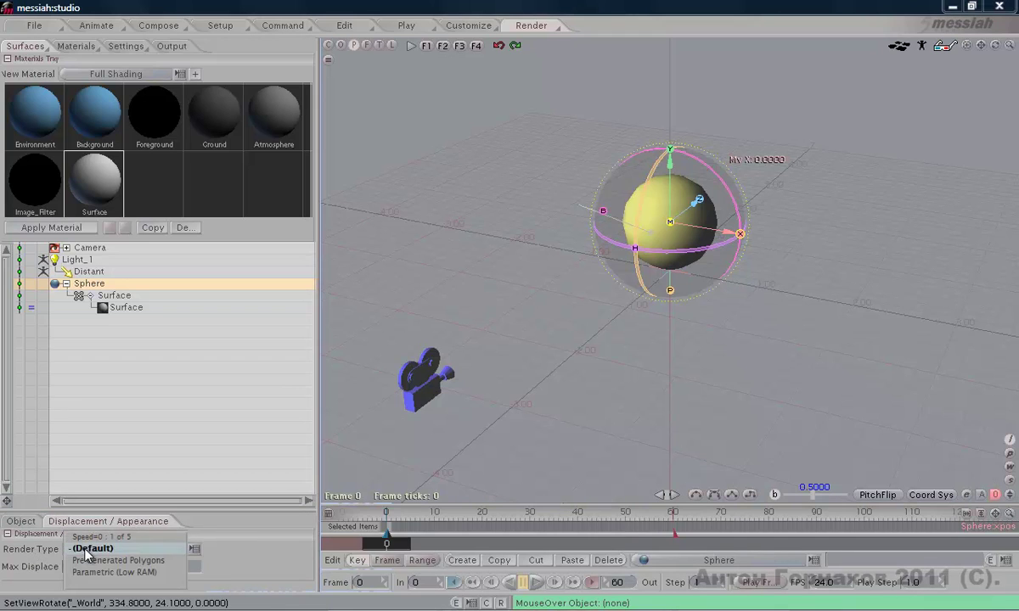
click(162, 543)
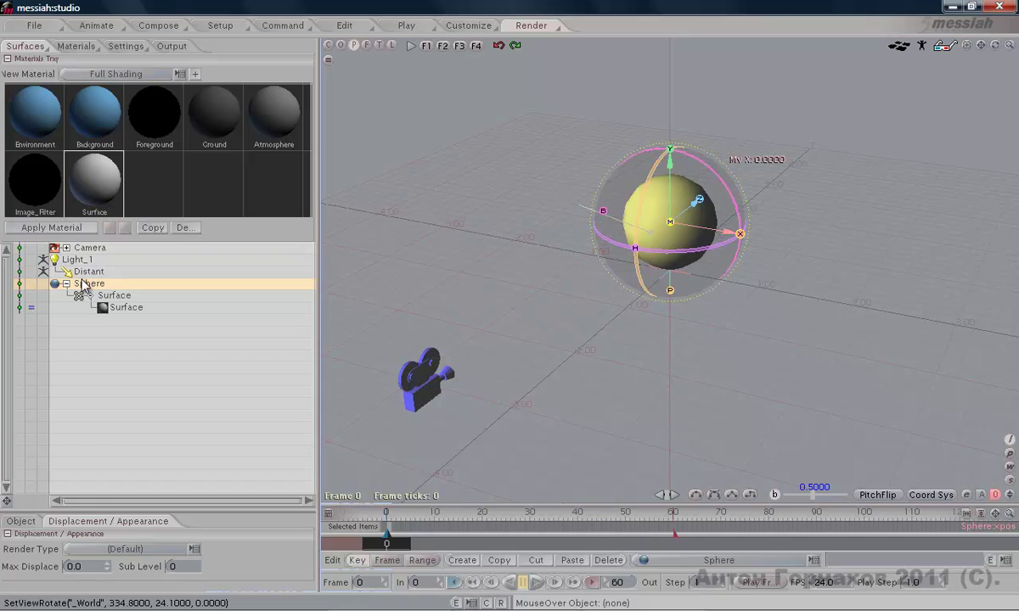
Review the sphere's layer and surface entries and look over the basic properties of its material.
click(121, 307)
click(115, 295)
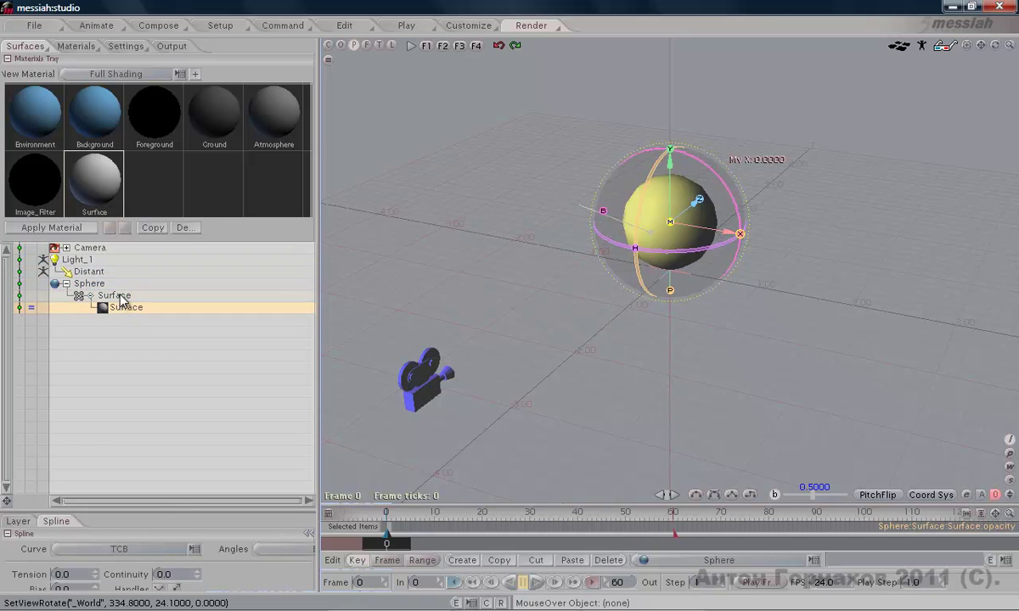
click(107, 284)
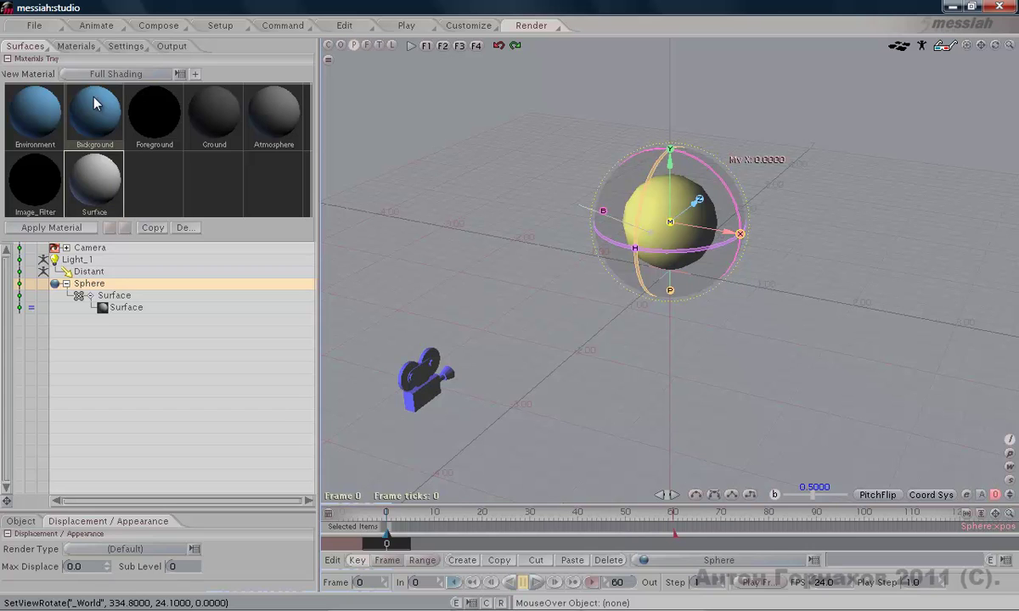
click(76, 45)
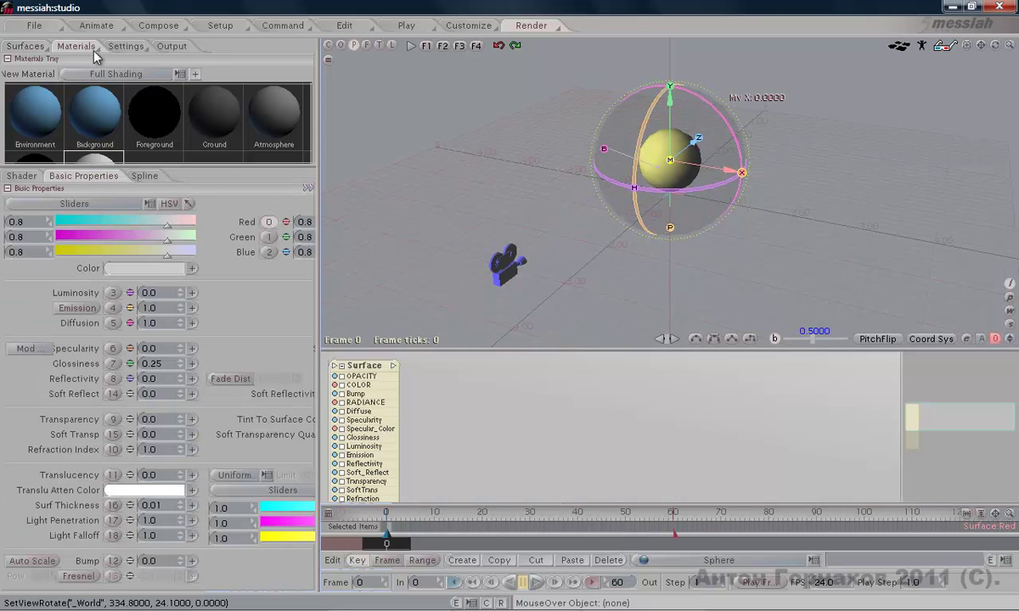
click(29, 46)
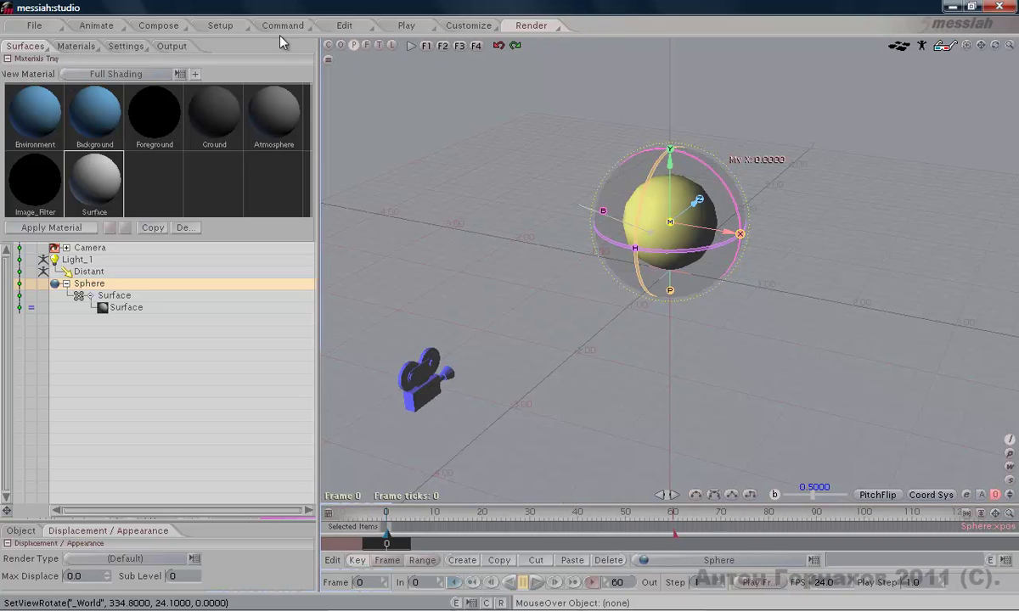
Create a new render group and select it in the surfaces list.
click(547, 28)
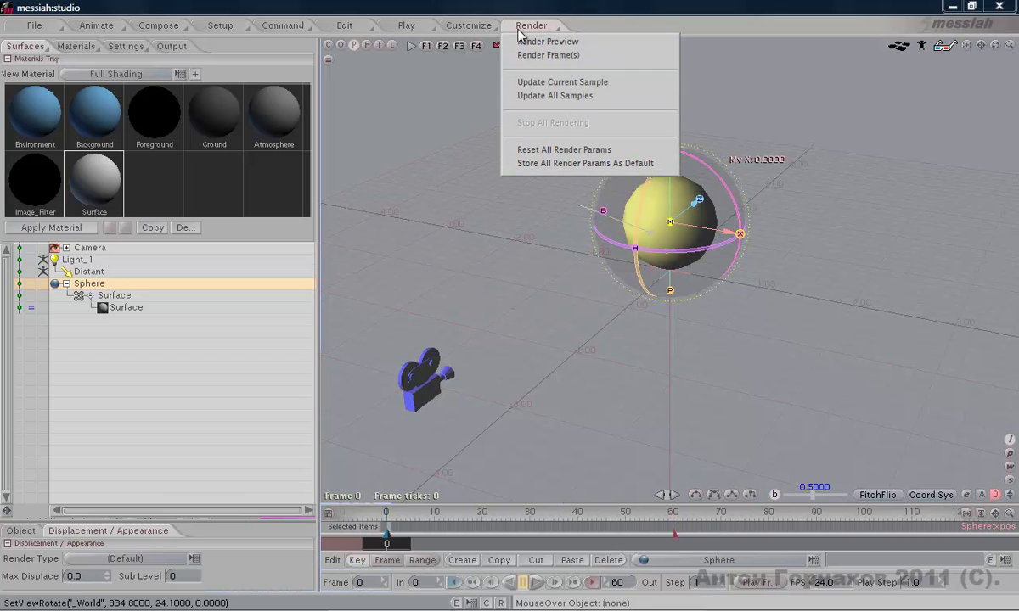
click(34, 51)
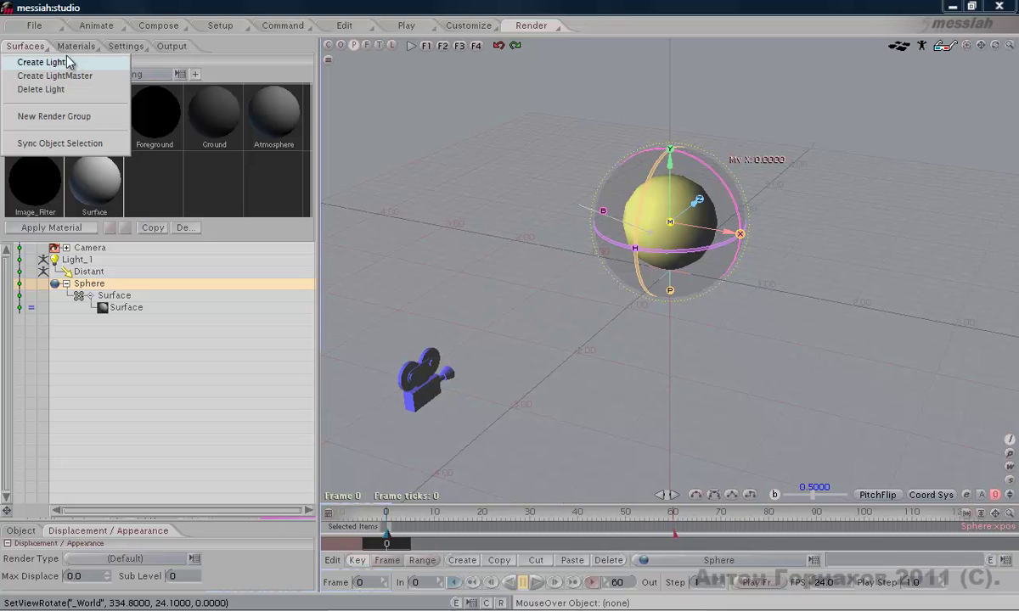
click(92, 116)
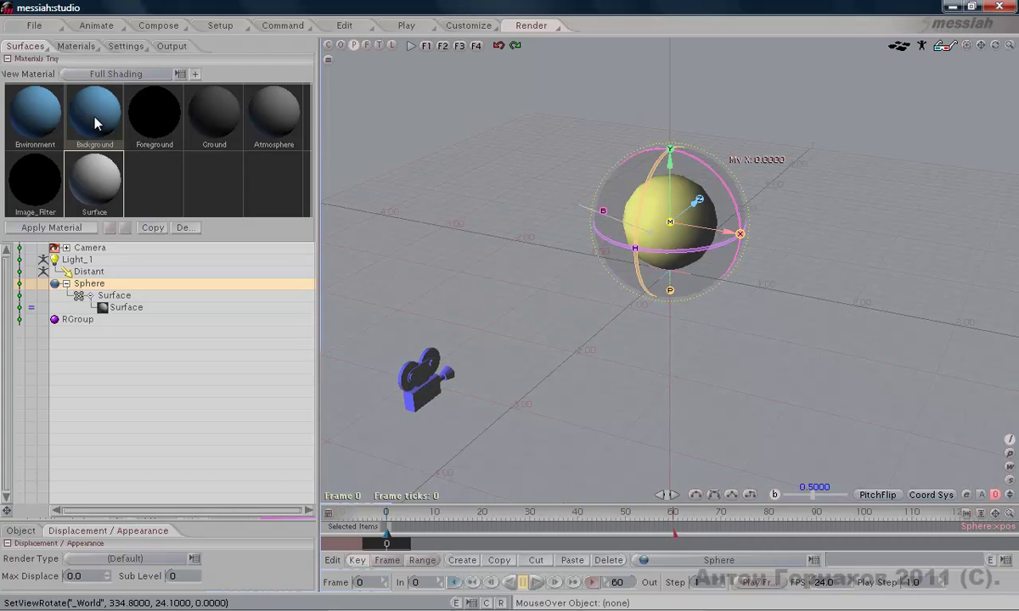
click(127, 321)
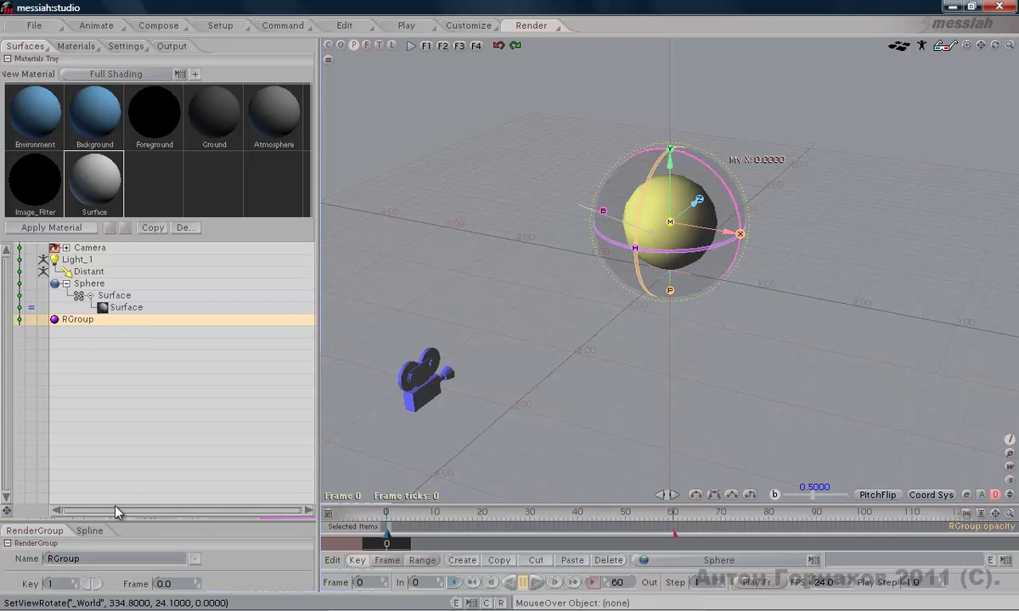
Place the sphere inside the RGroup render group and select the group to show its settings.
drag(110, 519, 114, 490)
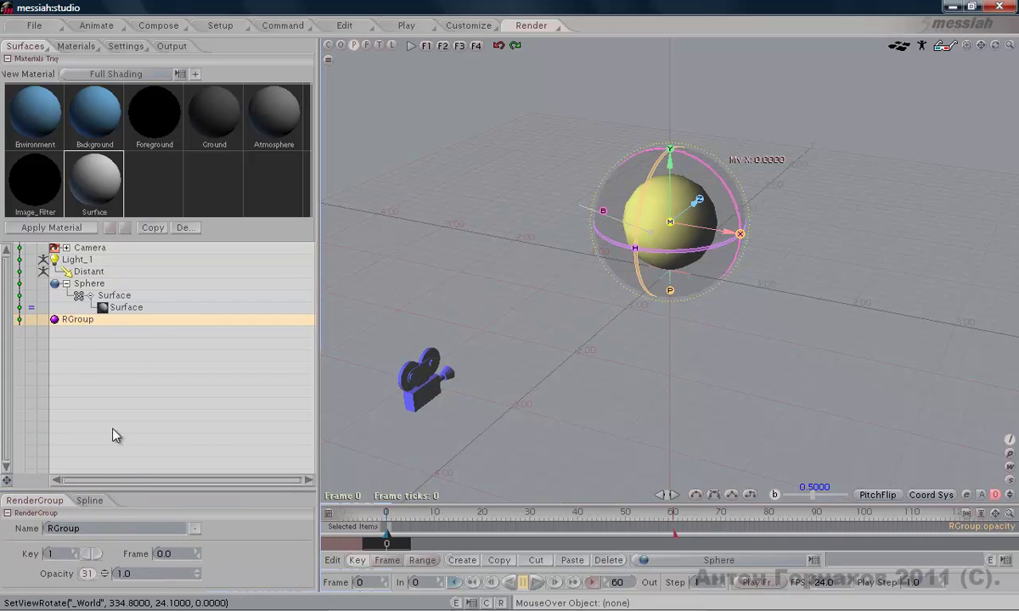
click(110, 284)
drag(121, 331, 123, 326)
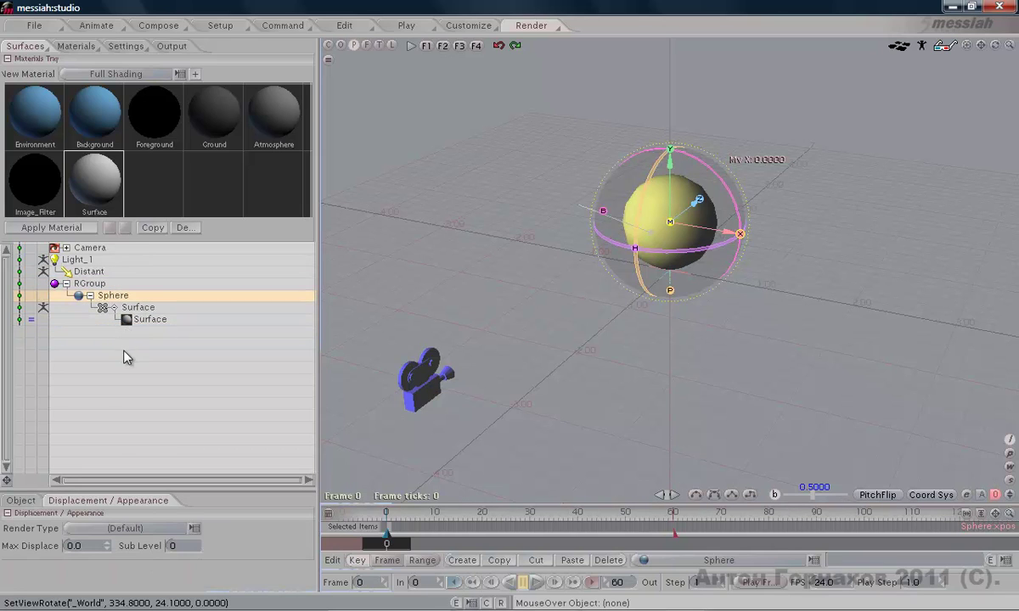
click(102, 282)
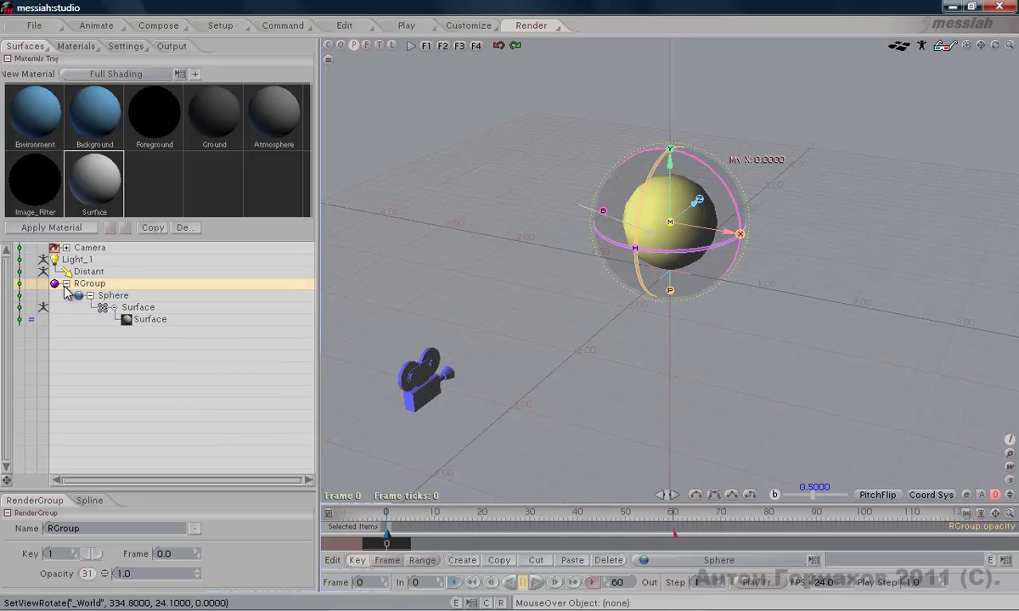
Take the sphere back out of the RGroup render group.
click(134, 298)
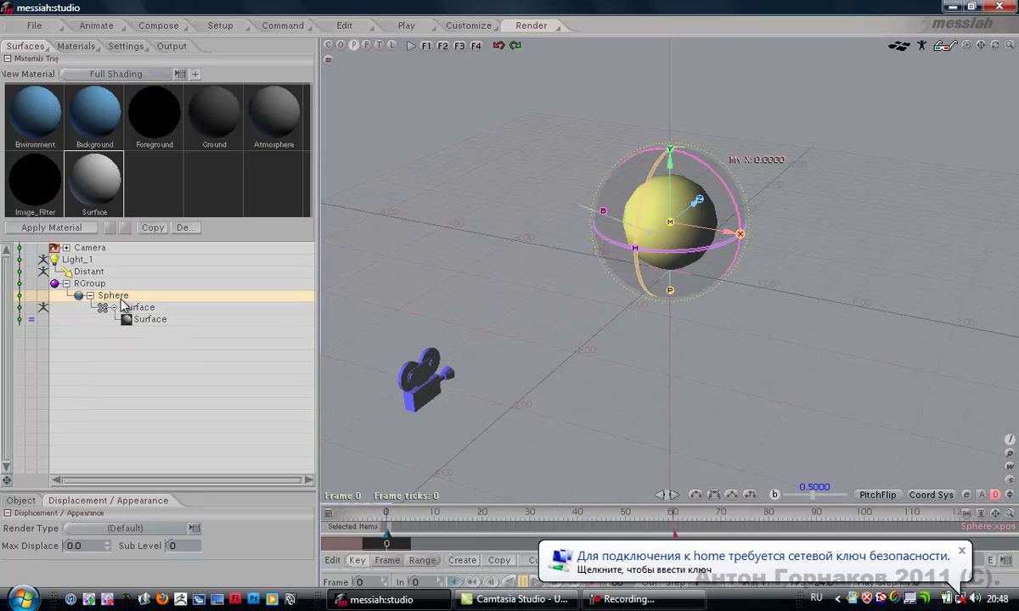
drag(123, 297, 124, 286)
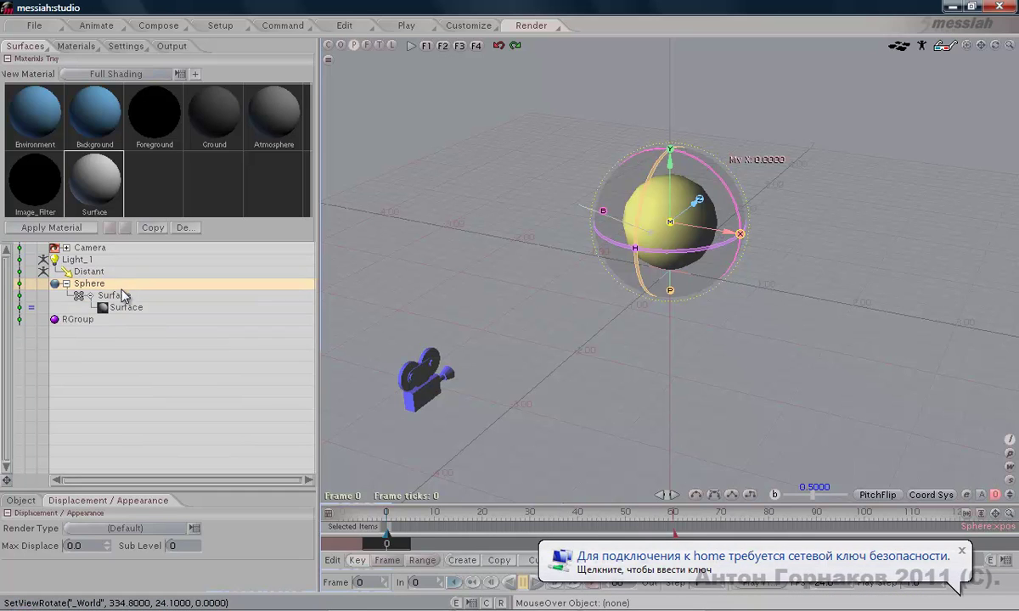
Switch to material editing and enlarge the basic properties area and the node area.
click(84, 48)
drag(316, 263, 393, 234)
drag(633, 351, 630, 264)
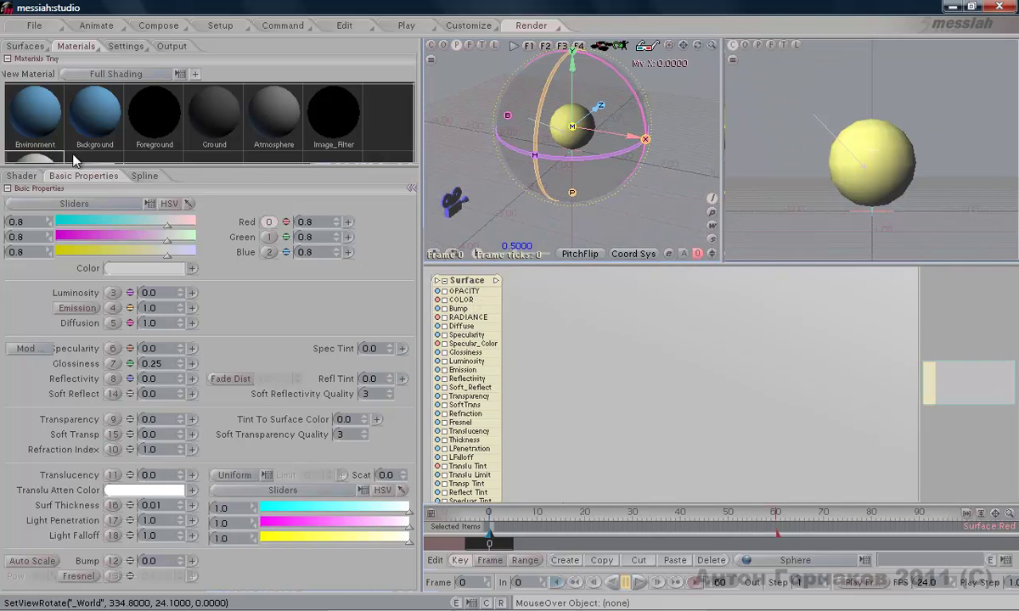
Move the Surface node toward the far end of the node area and give the node and property areas more room.
drag(459, 276, 780, 299)
drag(751, 261, 799, 238)
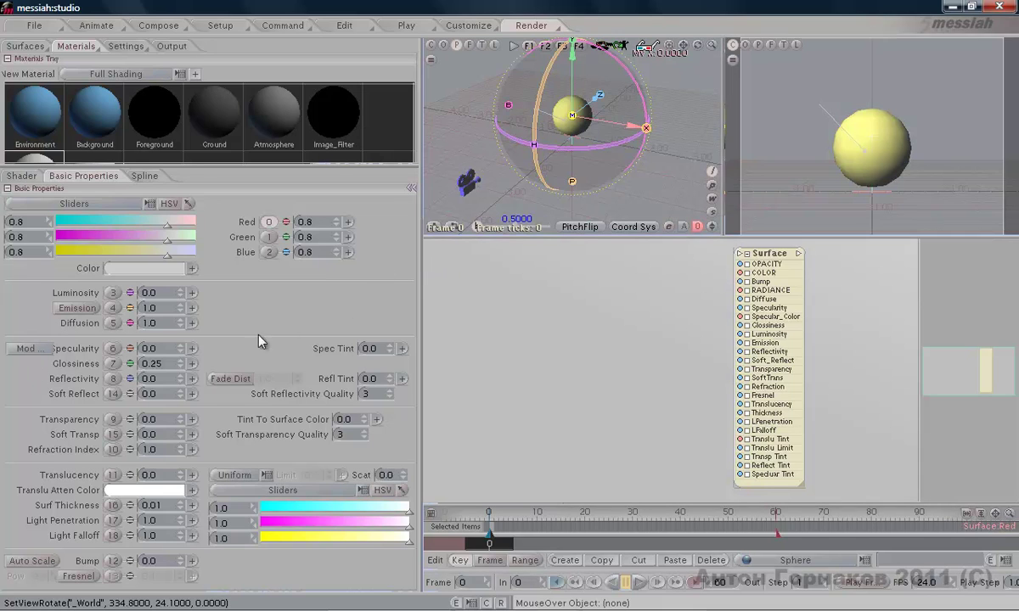
drag(416, 256, 429, 256)
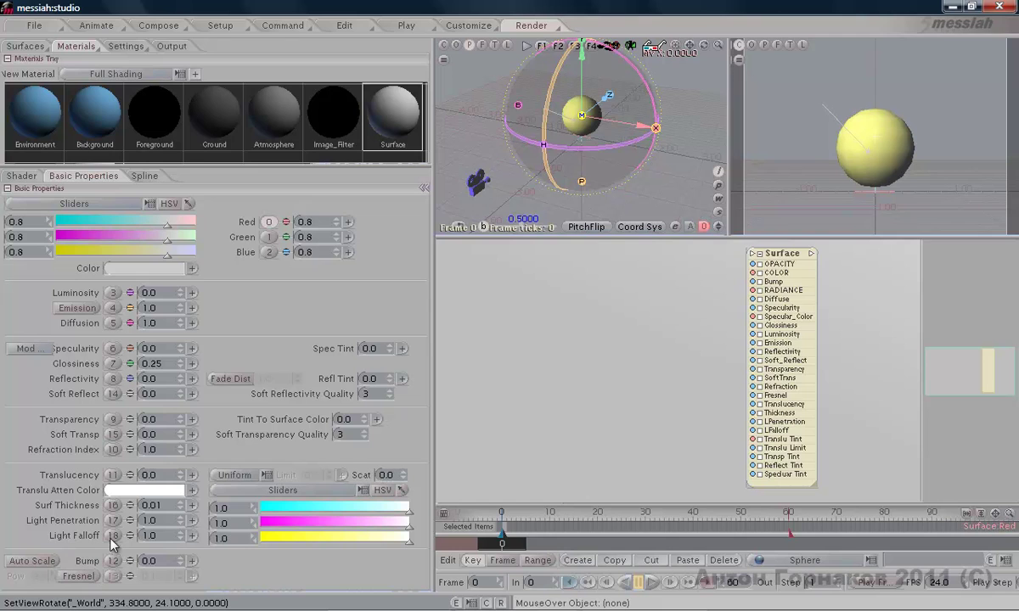
Review the surface's basic properties down to Bump and look through the shaders that can be attached to Luminosity.
drag(202, 177, 201, 141)
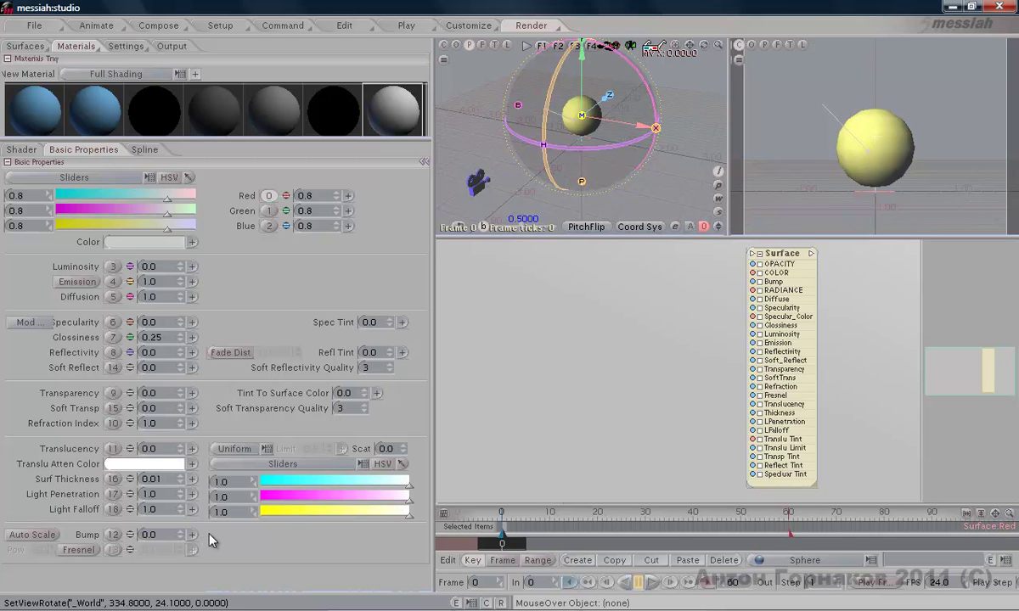
drag(204, 140, 219, 187)
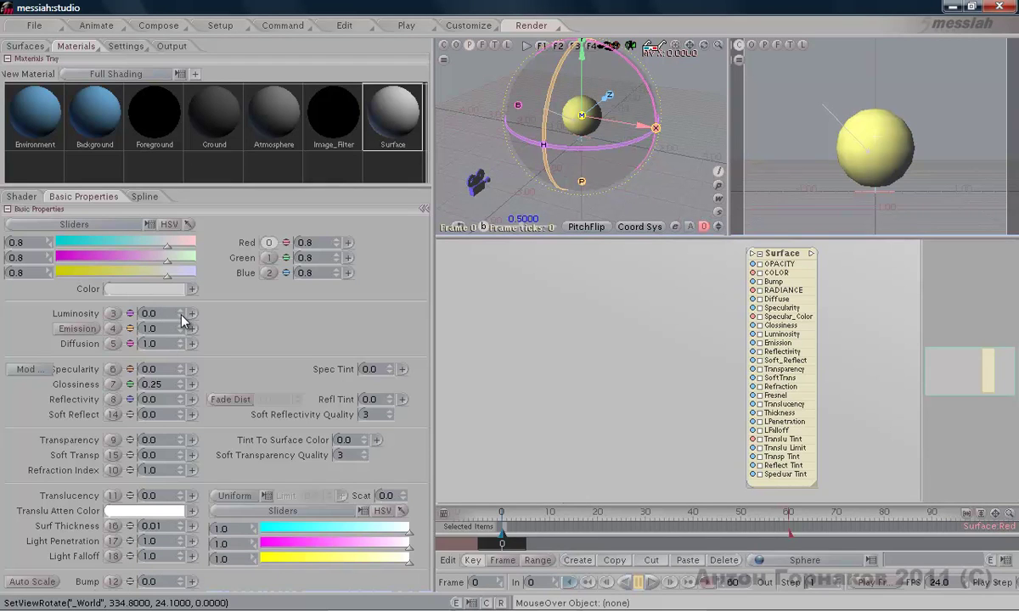
scroll(181, 313, up, 1)
click(193, 313)
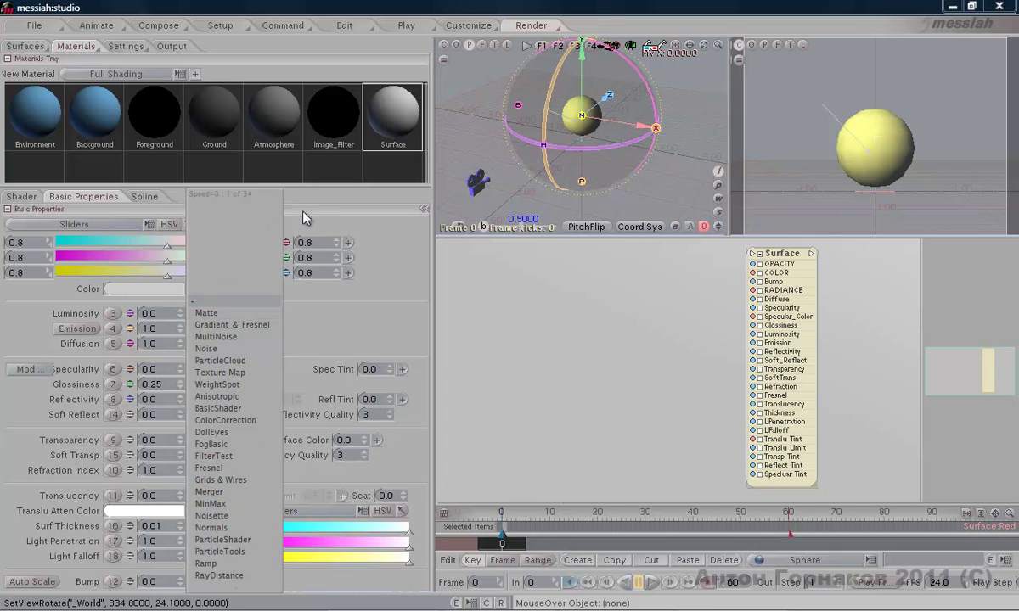
click(194, 255)
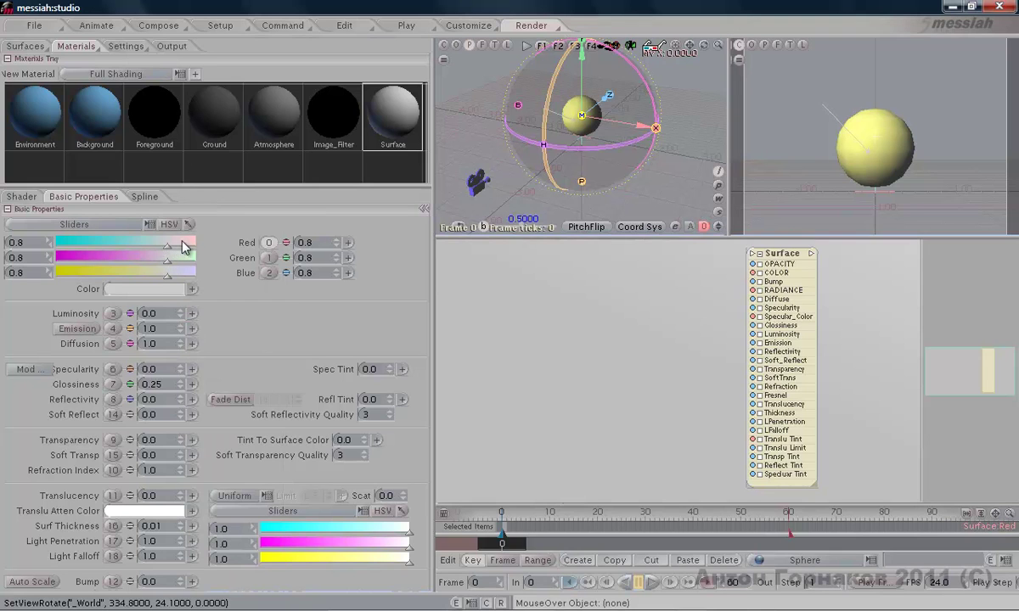
Make more room around the Surface node and attach a Gradient_&_Fresnel shader to the surface's Color.
drag(790, 233, 789, 204)
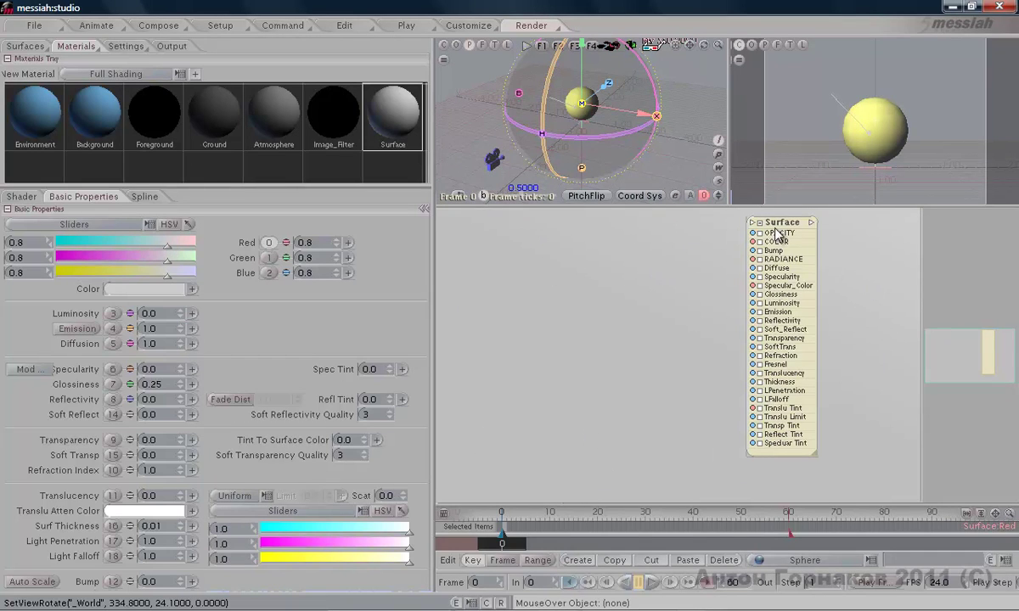
mouse_move(781, 240)
mouse_down()
mouse_move(825, 240)
mouse_move(834, 227)
mouse_up()
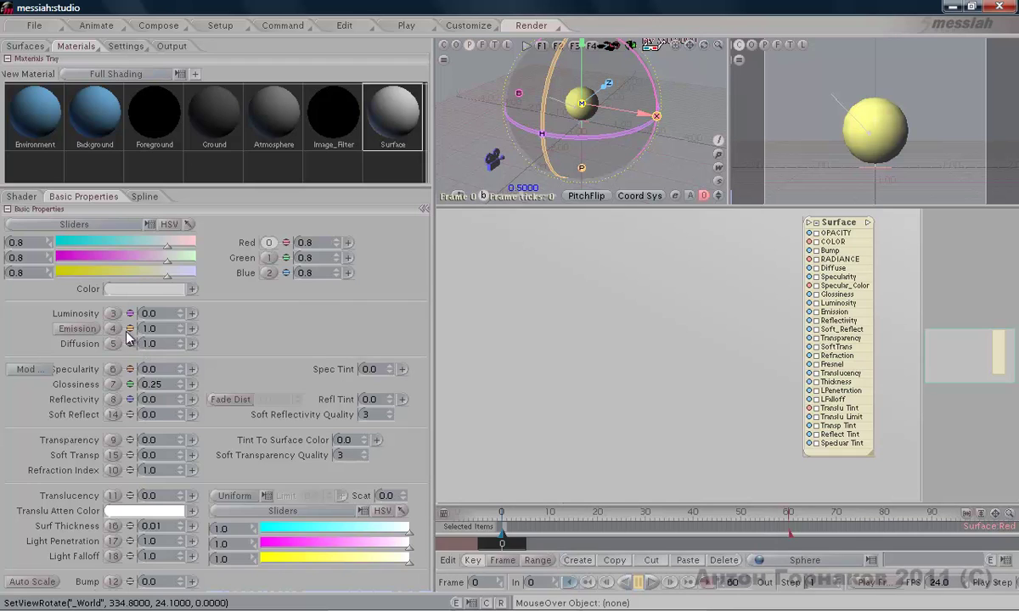
click(192, 290)
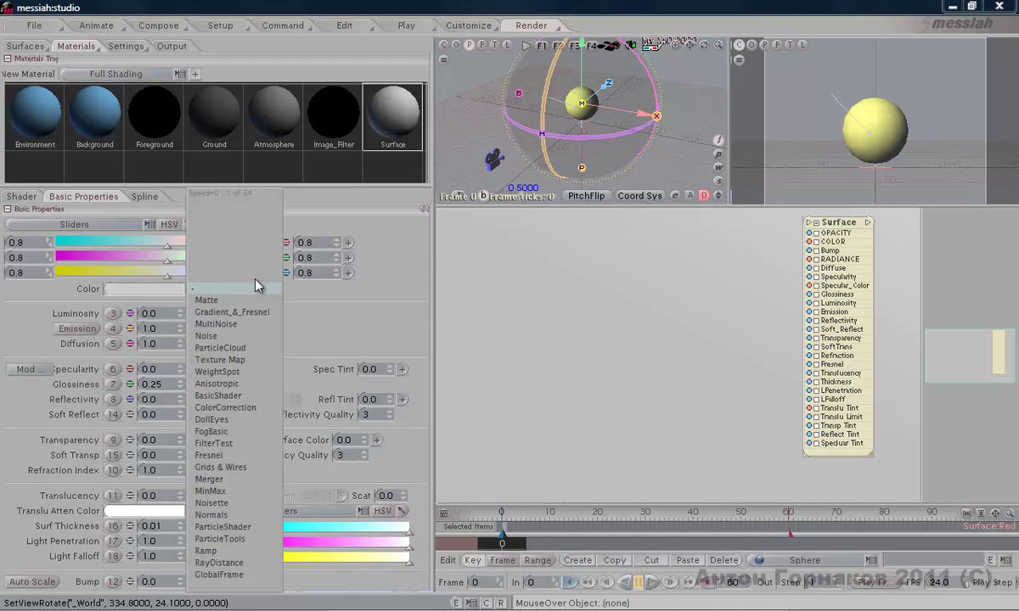
click(254, 312)
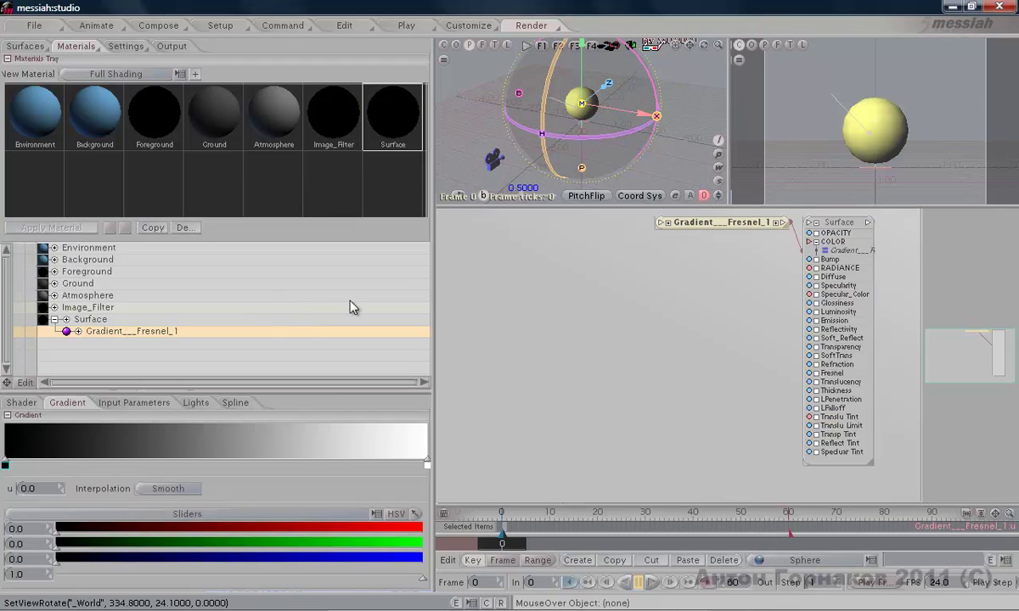
Expand the Gradient_&_Fresnel node to show its inputs and outputs, and position it beside the Surface node.
drag(613, 245, 688, 227)
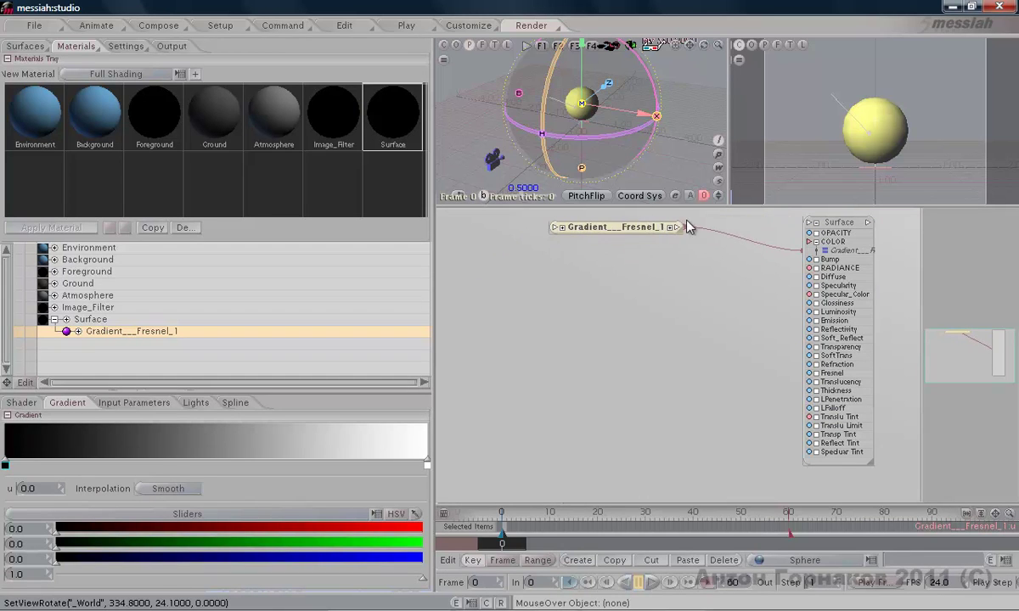
click(676, 228)
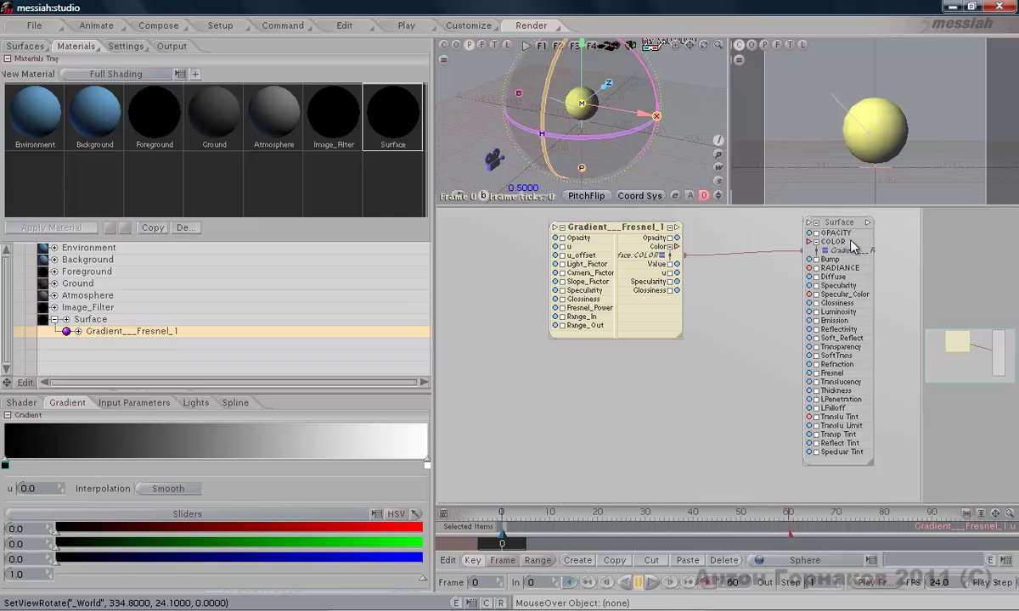
drag(641, 229, 698, 227)
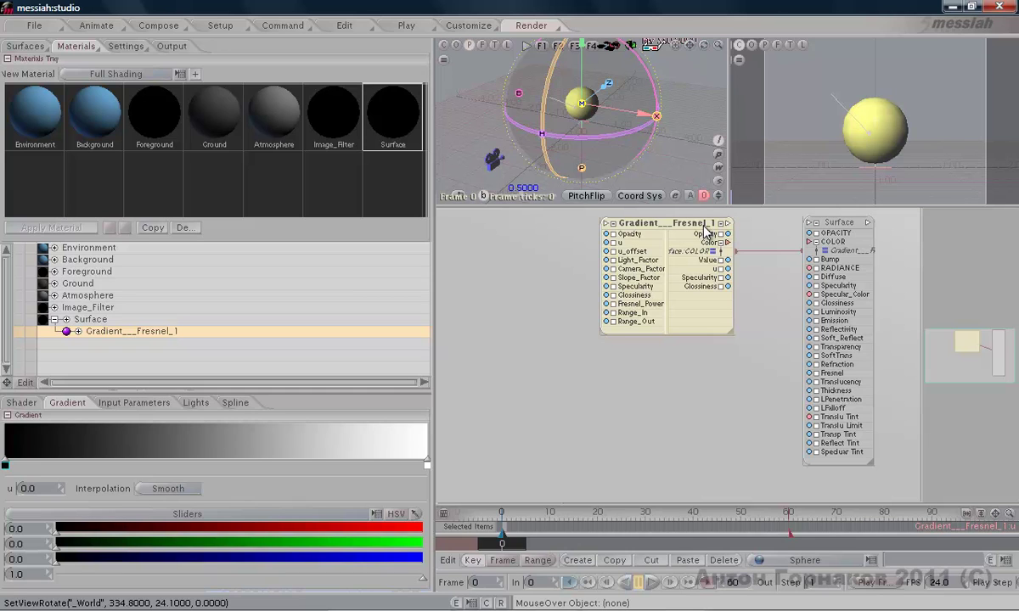
drag(637, 217, 681, 233)
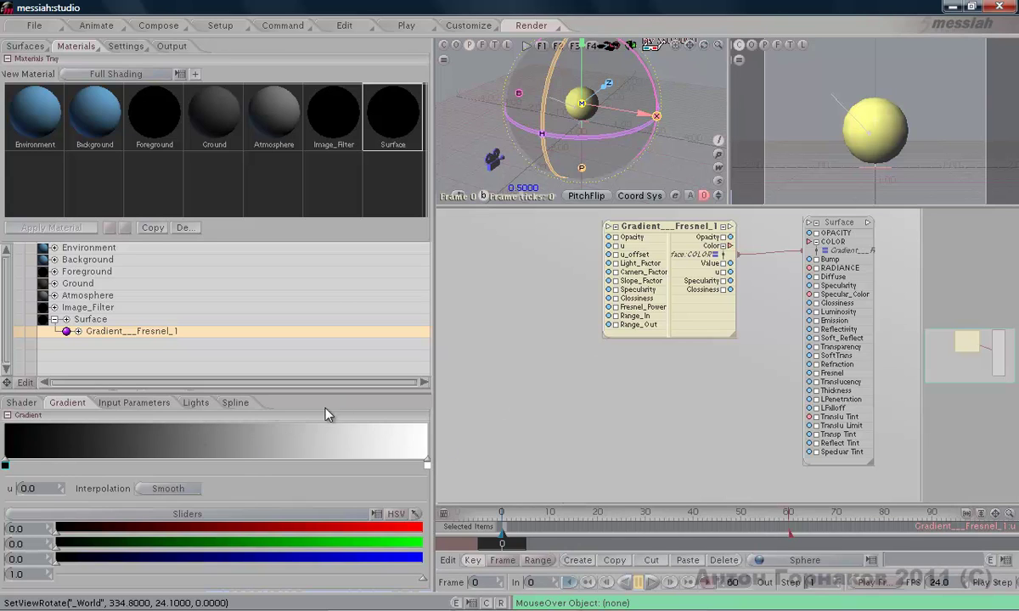
Compare Light Fresnel and Camera Fresnel as the gradient's input parameters, and keep only Camera Fresnel enabled.
click(136, 403)
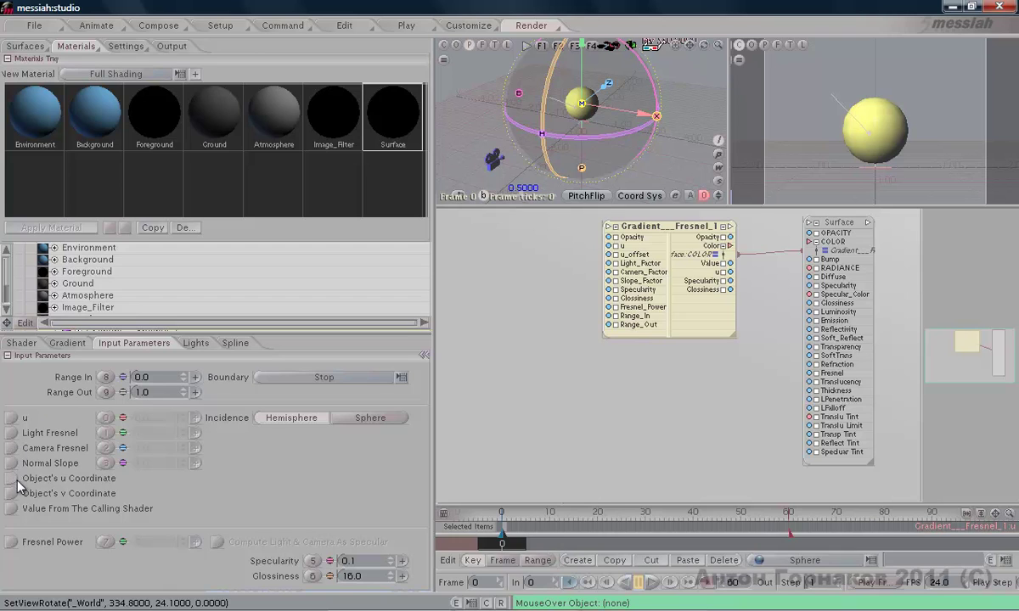
click(11, 447)
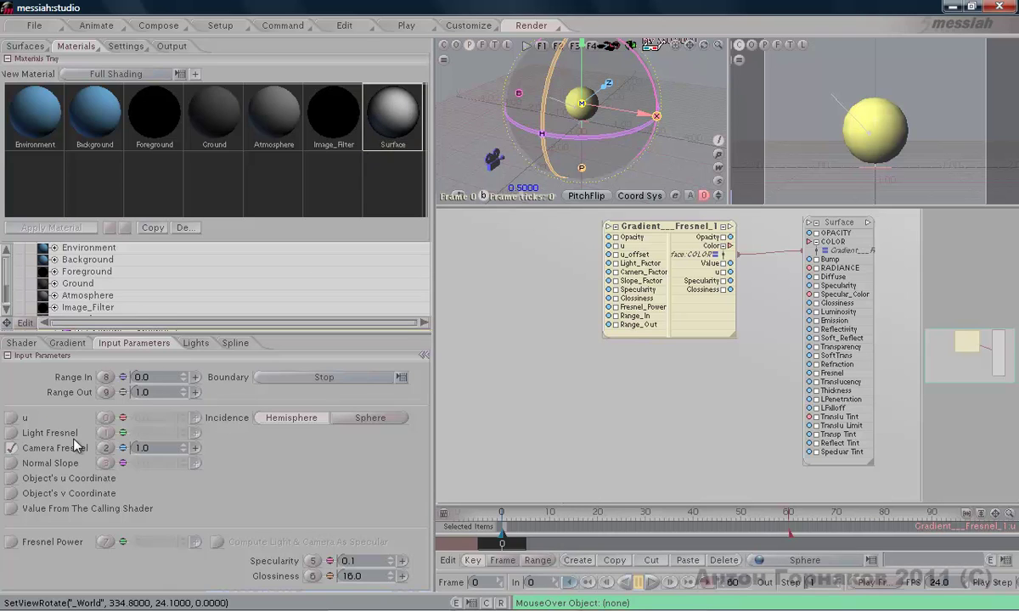
click(12, 432)
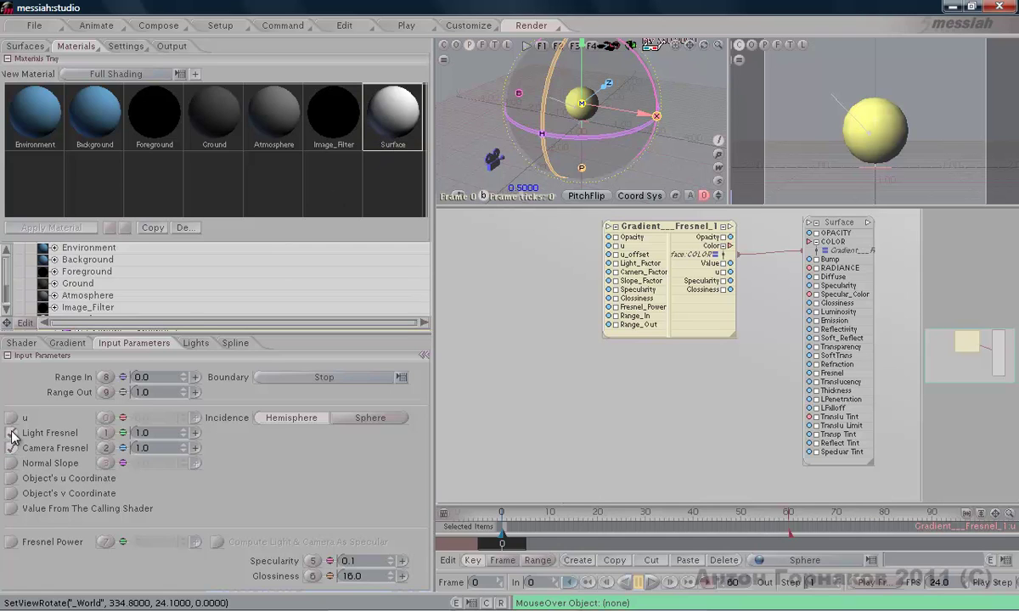
click(12, 432)
click(12, 449)
click(13, 434)
click(13, 434)
click(13, 433)
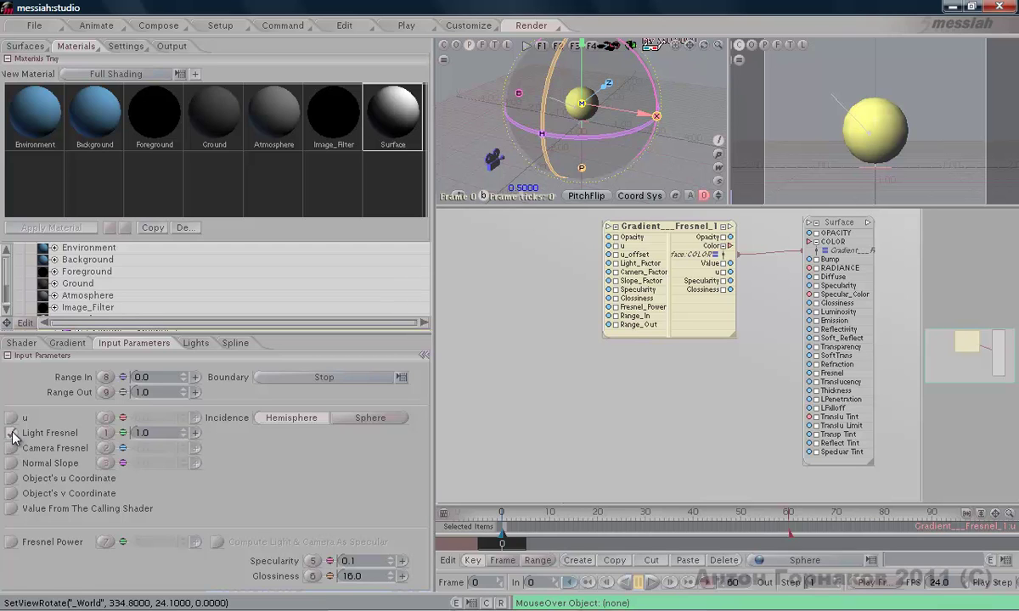
click(13, 433)
click(12, 449)
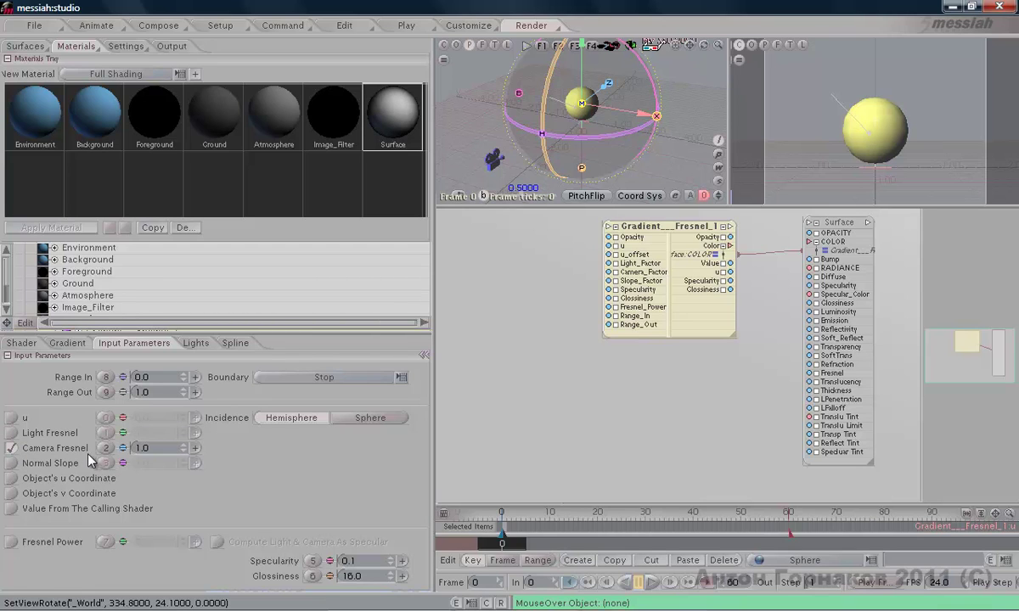
Set the render preview to Viewport with Progress enabled, and render the sphere in the camera view beside the material editor.
drag(748, 200, 790, 240)
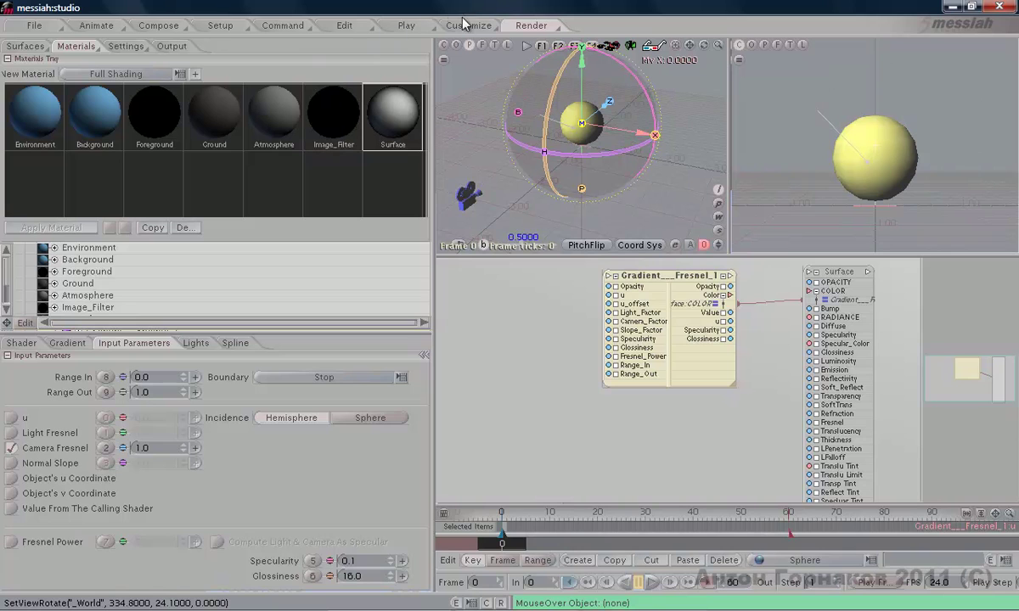
click(173, 46)
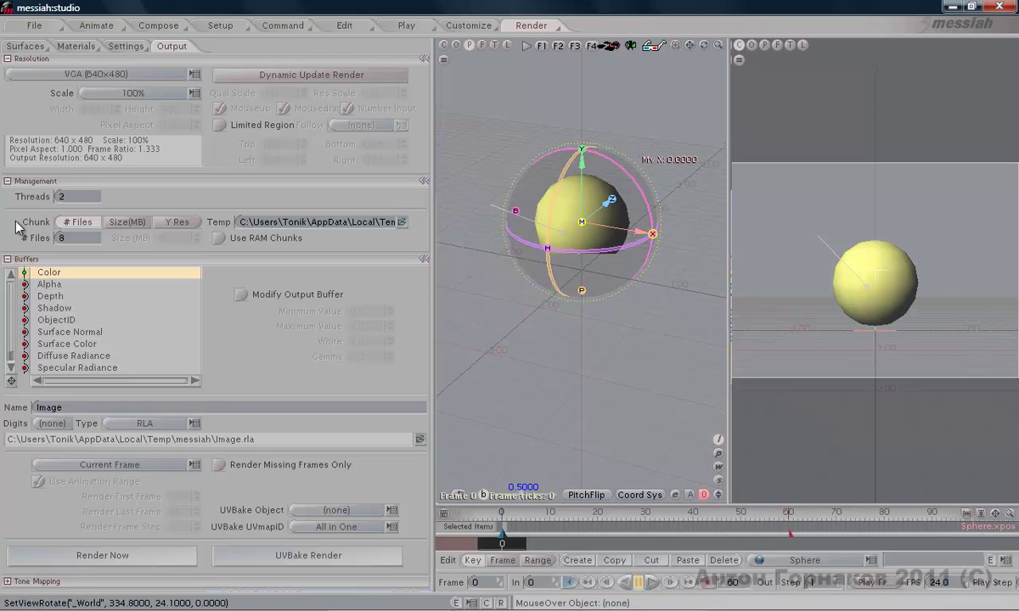
click(8, 259)
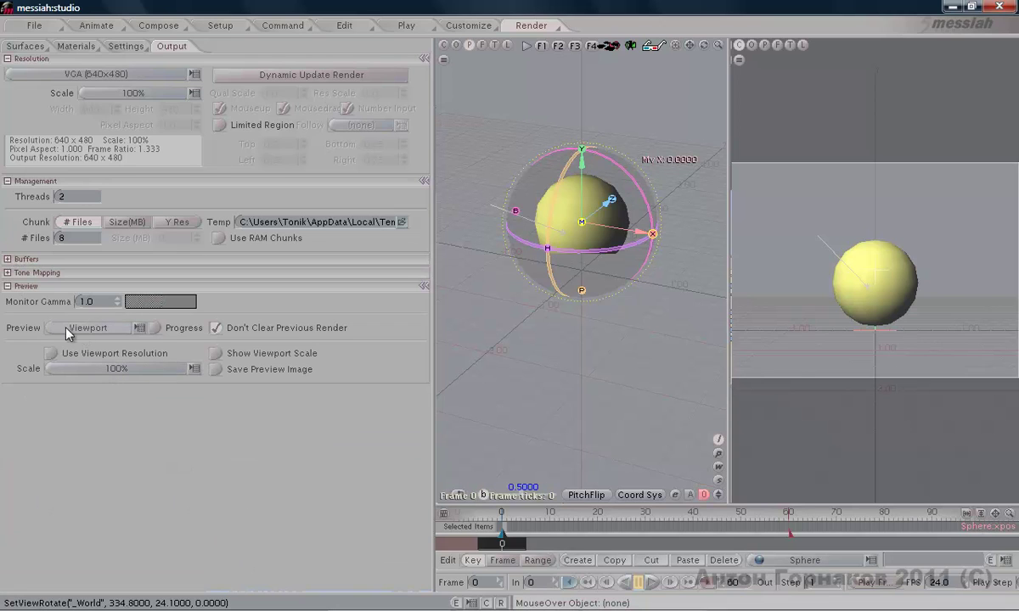
click(88, 328)
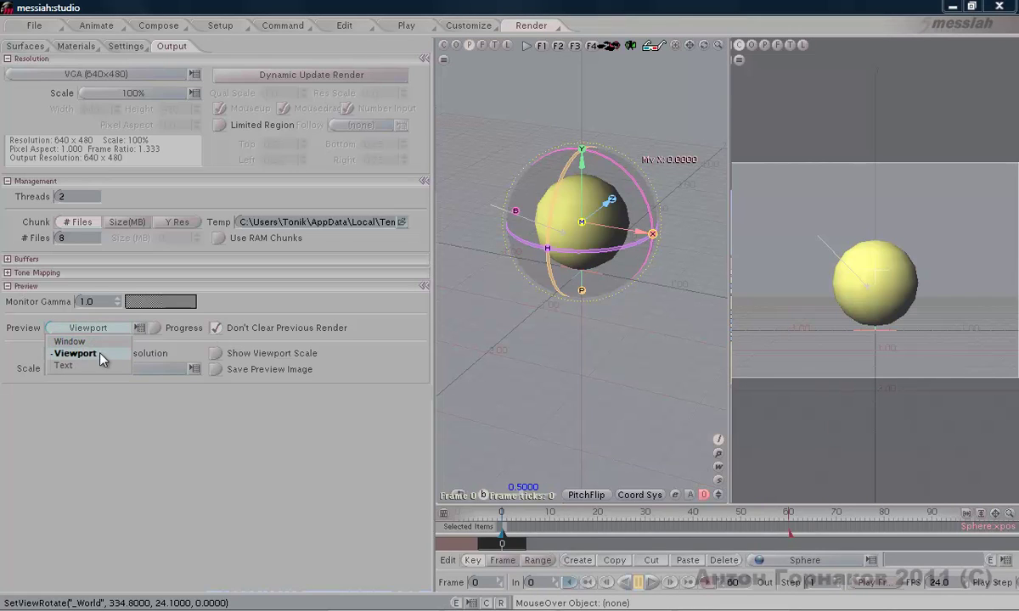
click(103, 354)
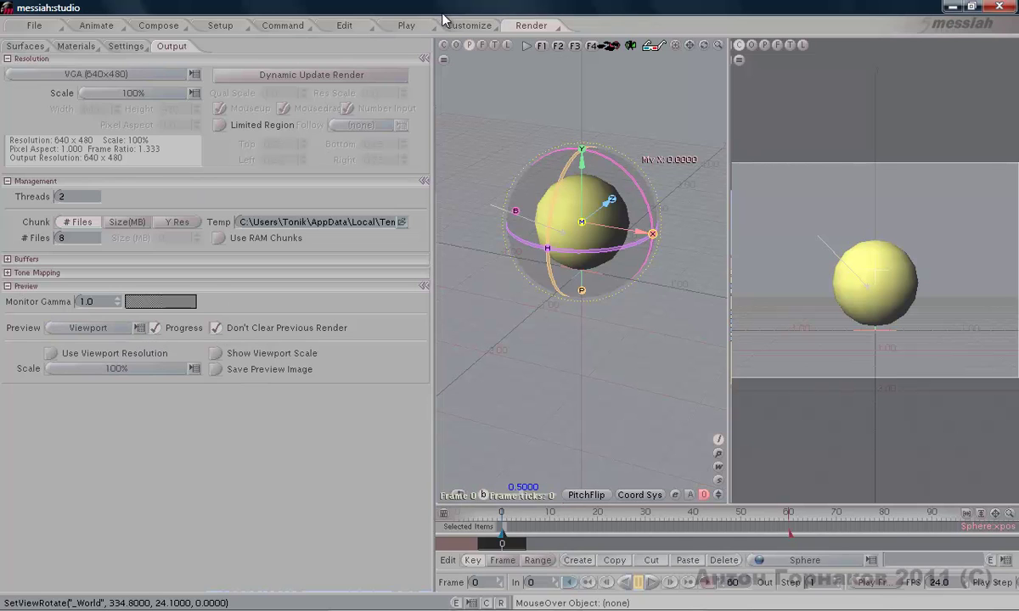
click(81, 46)
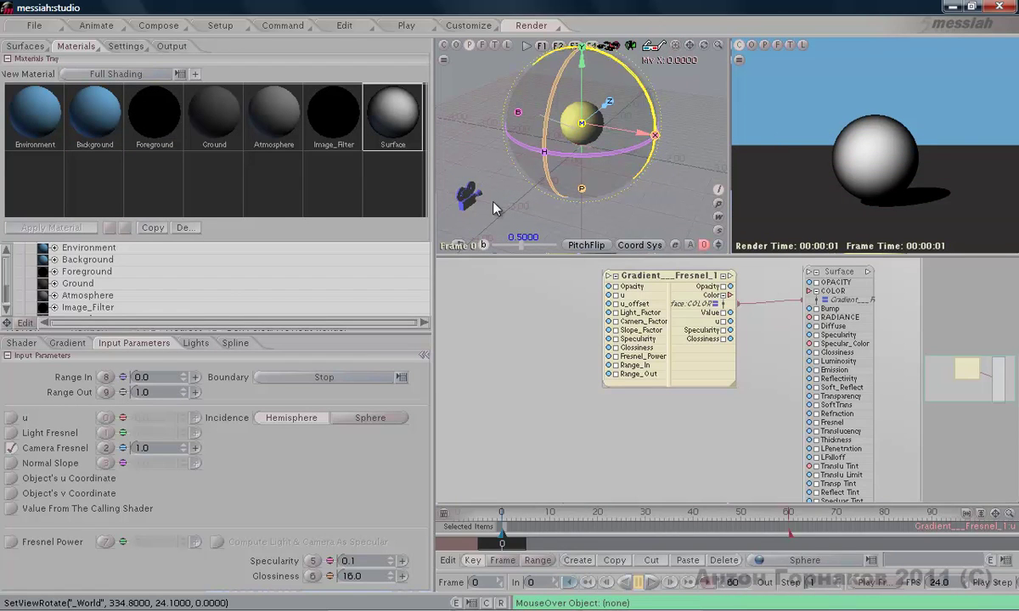
Color the gradient's start key dark red with a red value of about 0.65.
click(68, 344)
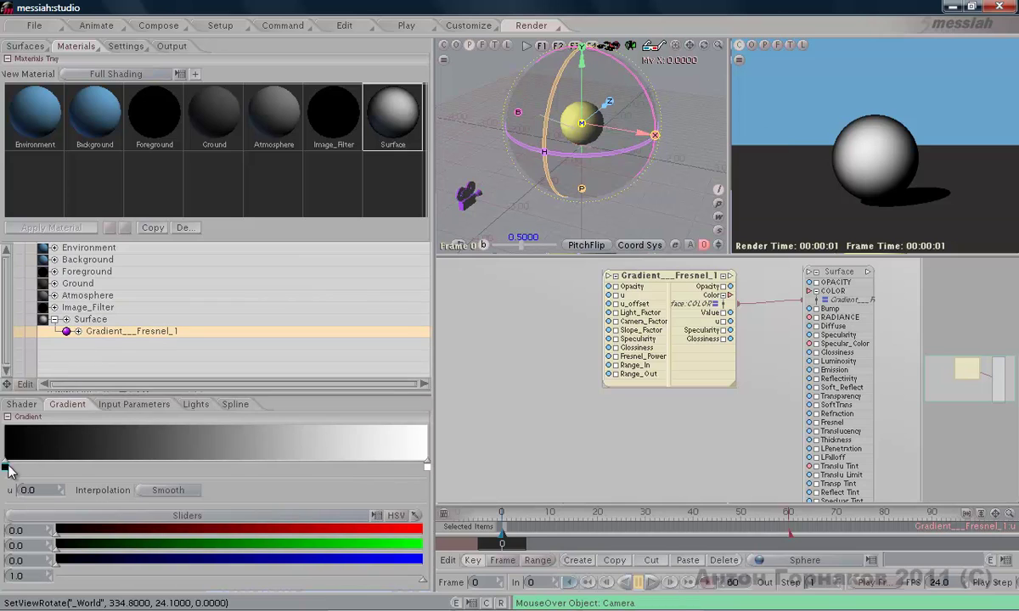
click(416, 526)
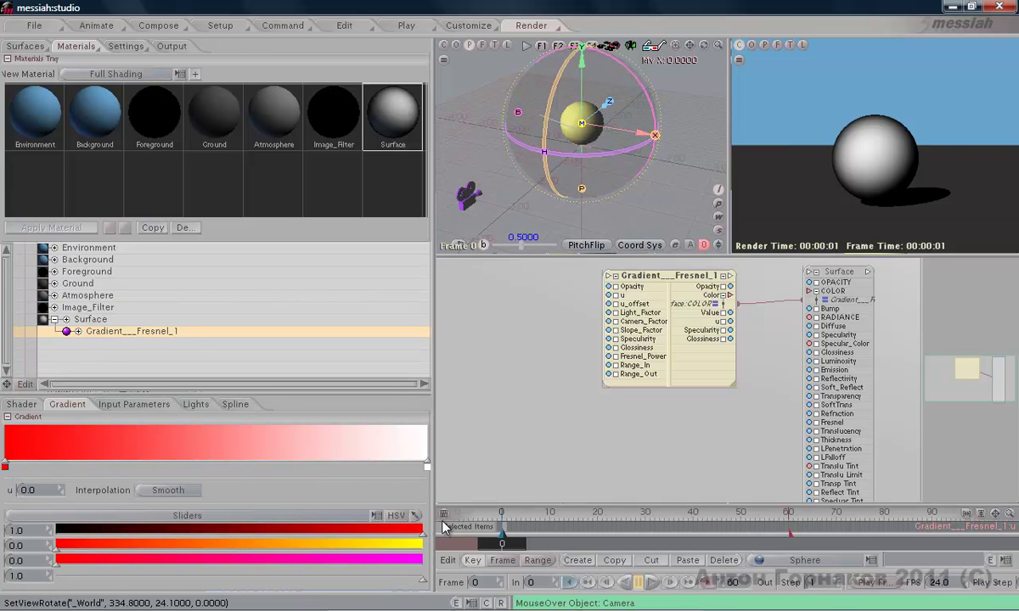
click(316, 535)
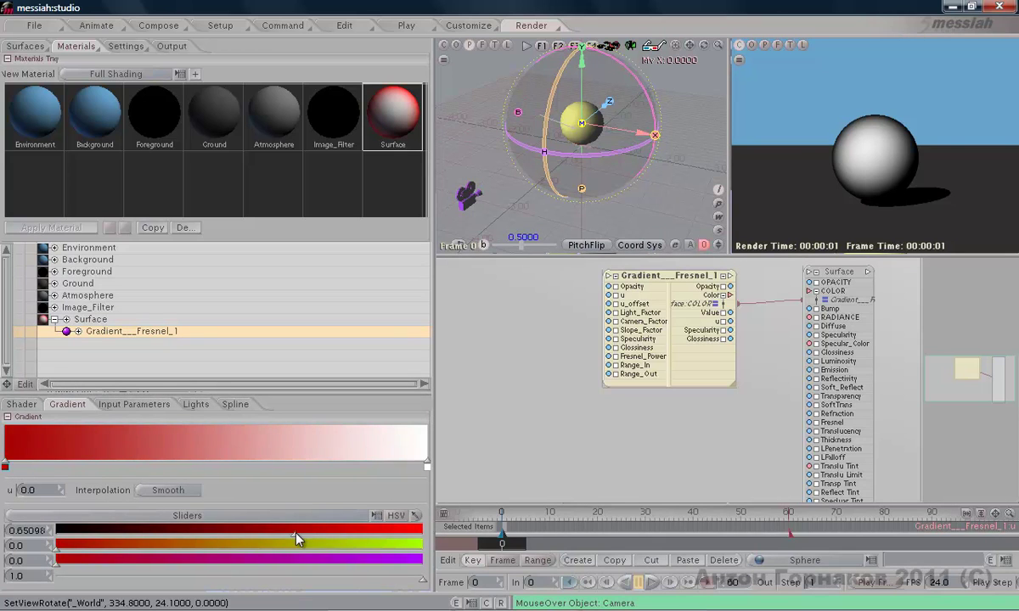
Color the gradient's end key yellow with blue about 0.31, and add a blue key at about 0.48.
click(427, 467)
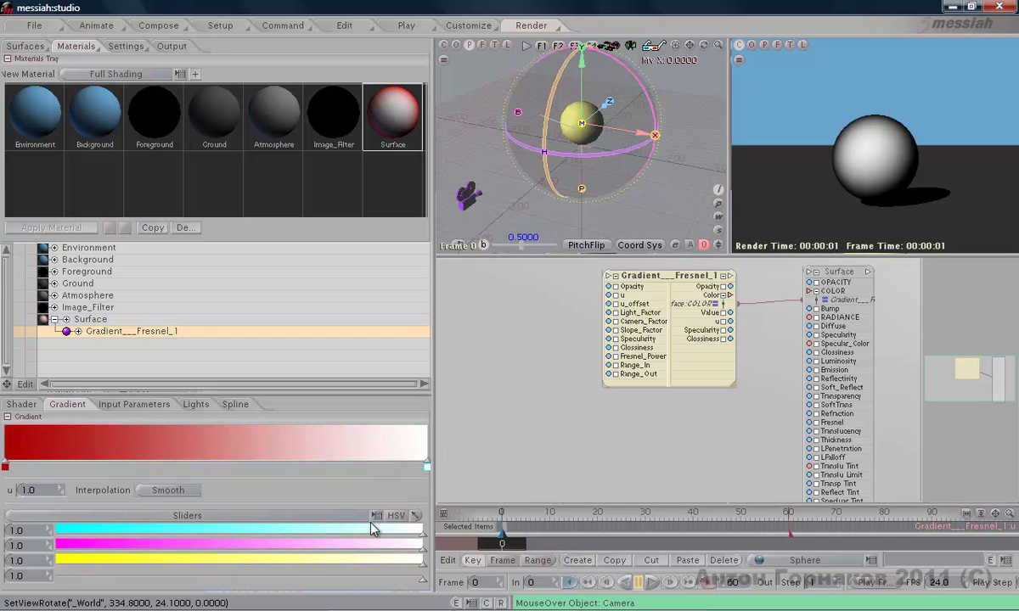
drag(282, 564, 169, 566)
click(198, 469)
drag(210, 535, 162, 536)
drag(358, 557, 412, 562)
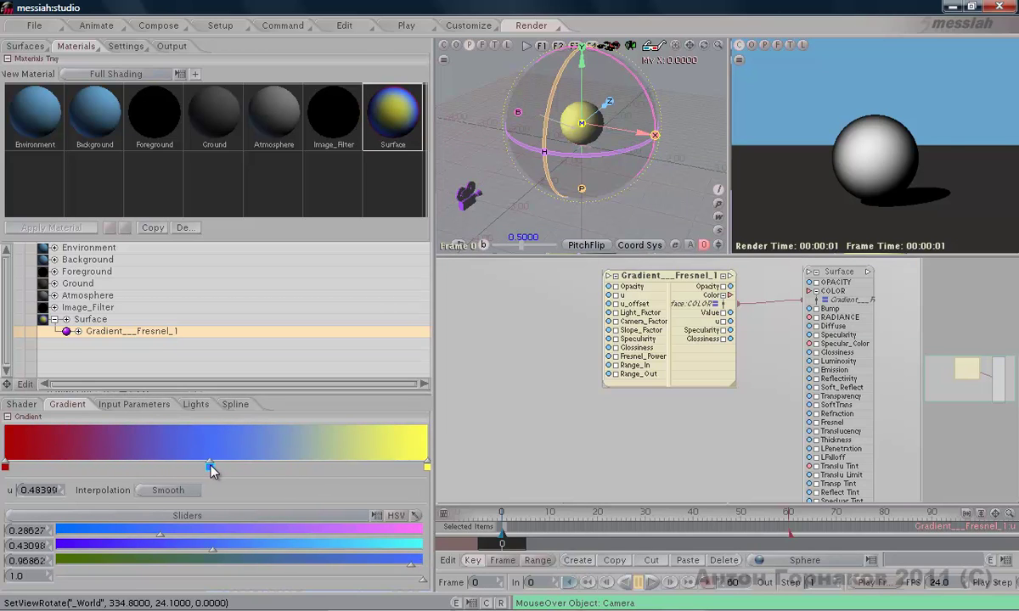
Add a second red key, blue keys at about 0.28 and 0.77, and a yellow key at about 0.83 to sharpen the gradient's bands.
click(68, 468)
drag(68, 467, 94, 467)
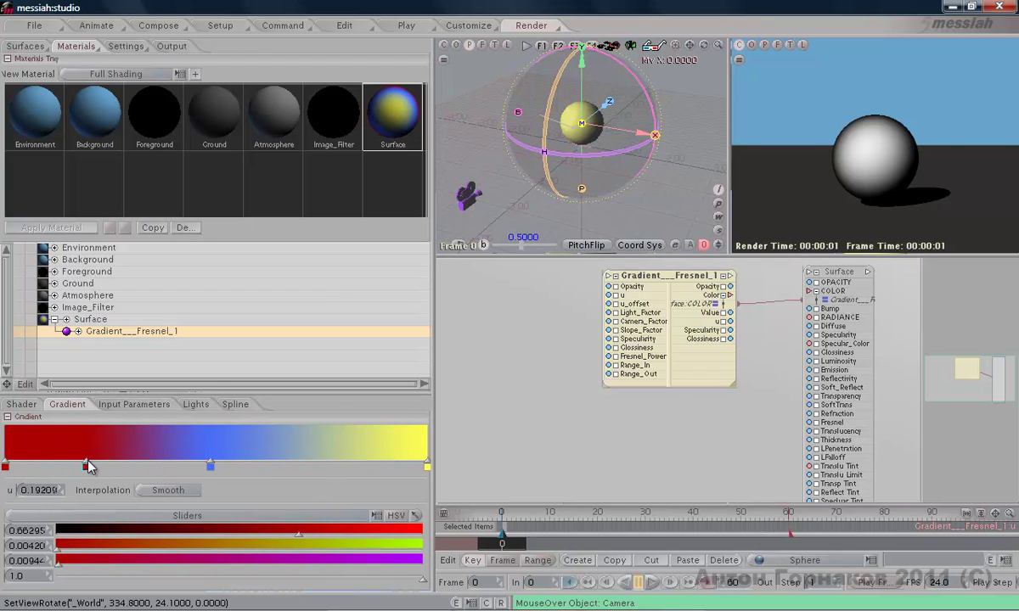
drag(170, 468, 122, 467)
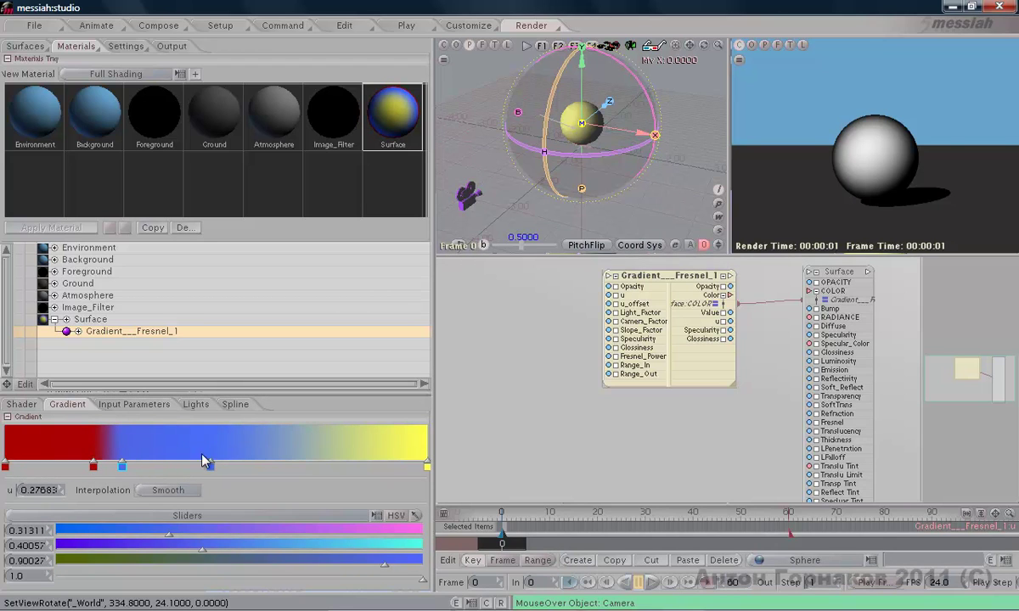
click(333, 466)
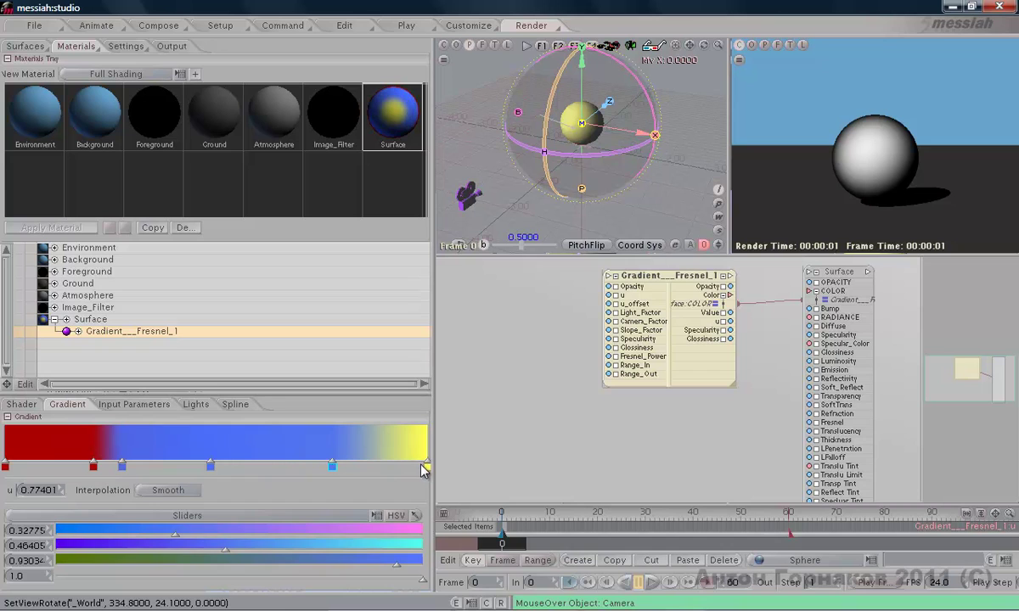
click(355, 466)
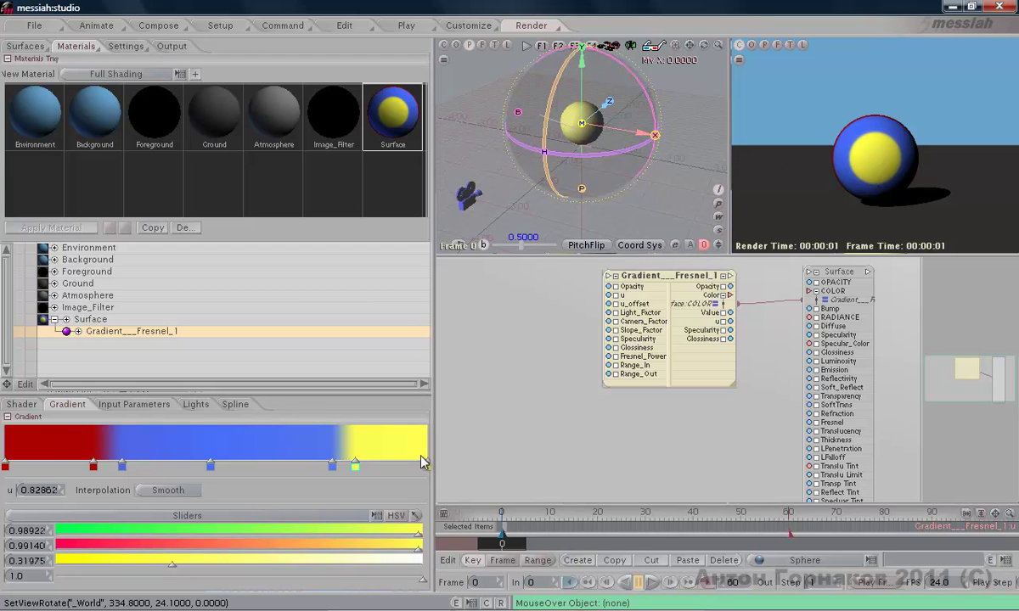
Widen the gradient's red band by moving its inner red key to about 0.37 and the first blue key close to the middle blue key.
click(5, 467)
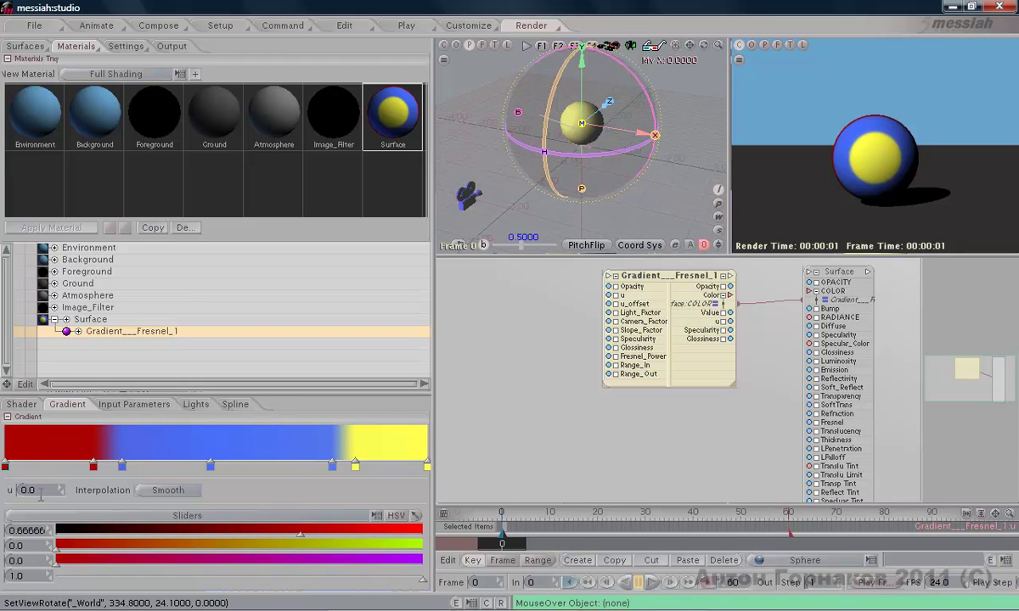
click(427, 467)
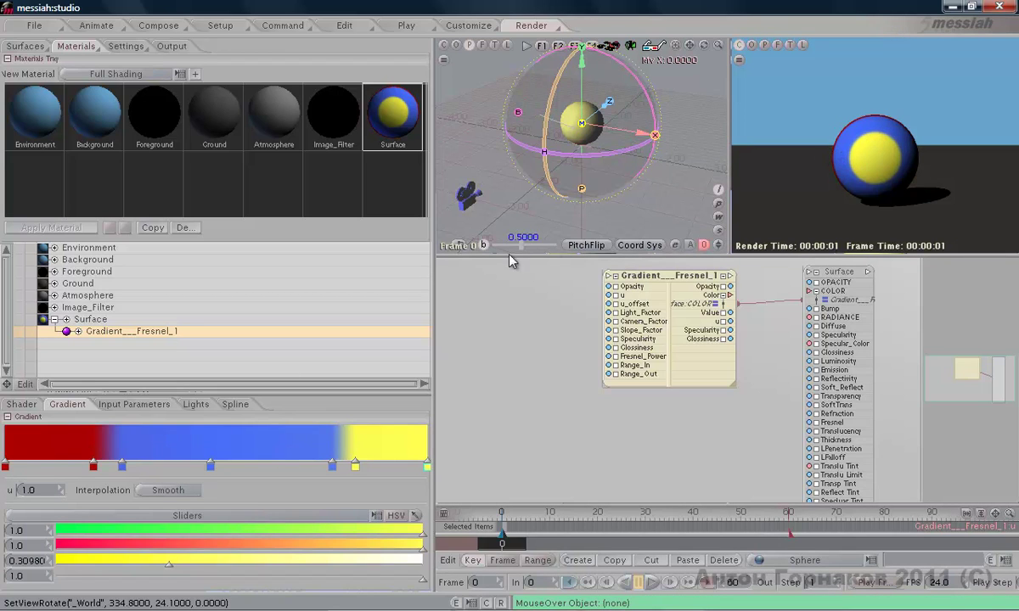
click(5, 467)
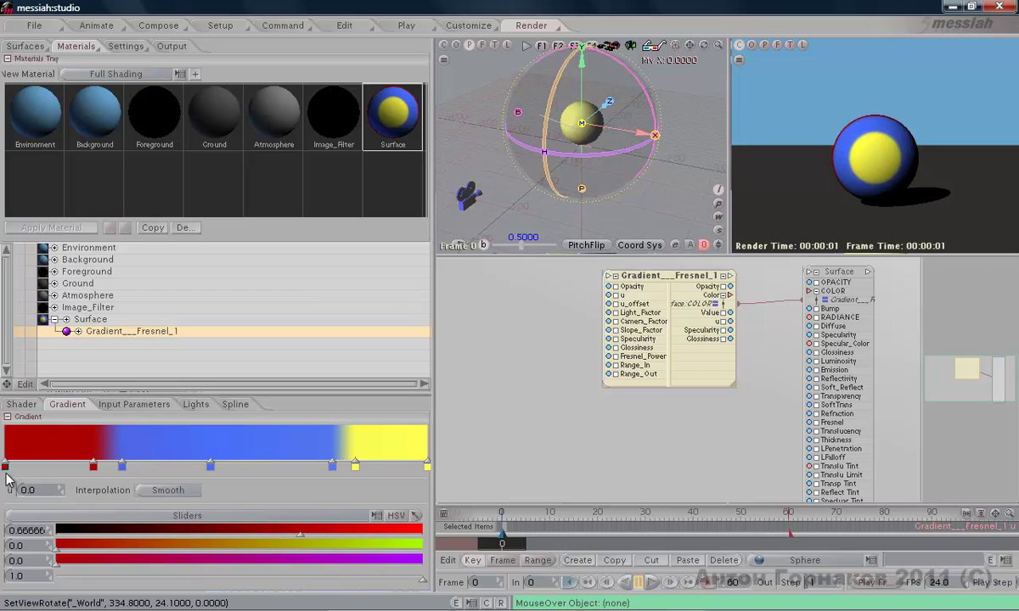
drag(124, 469, 193, 469)
drag(94, 467, 161, 469)
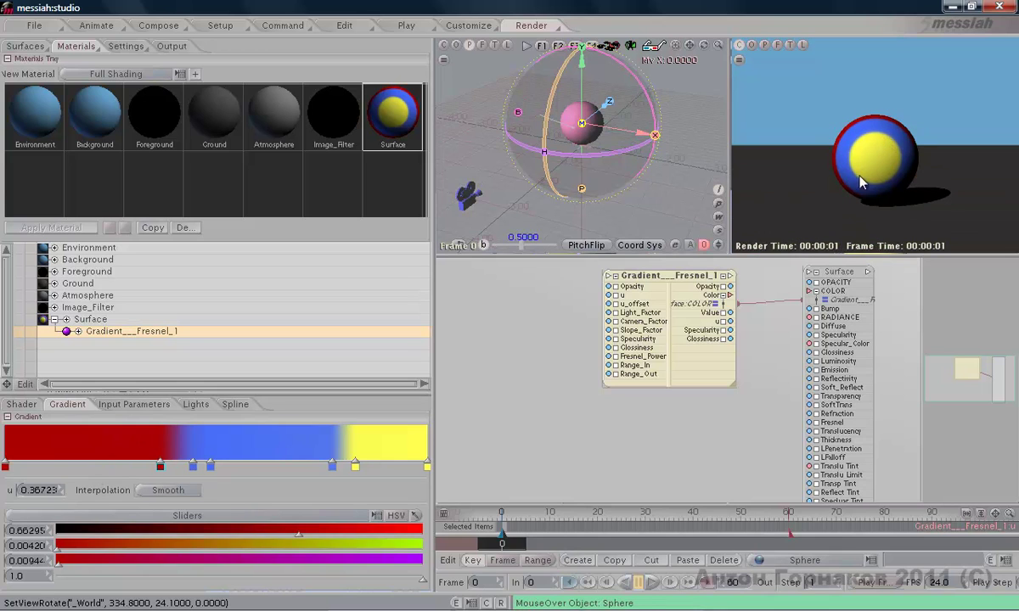
Switch the gradient's input parameter from Camera Fresnel to Light Fresnel, and move its node slightly lower beside the Surface node.
click(102, 405)
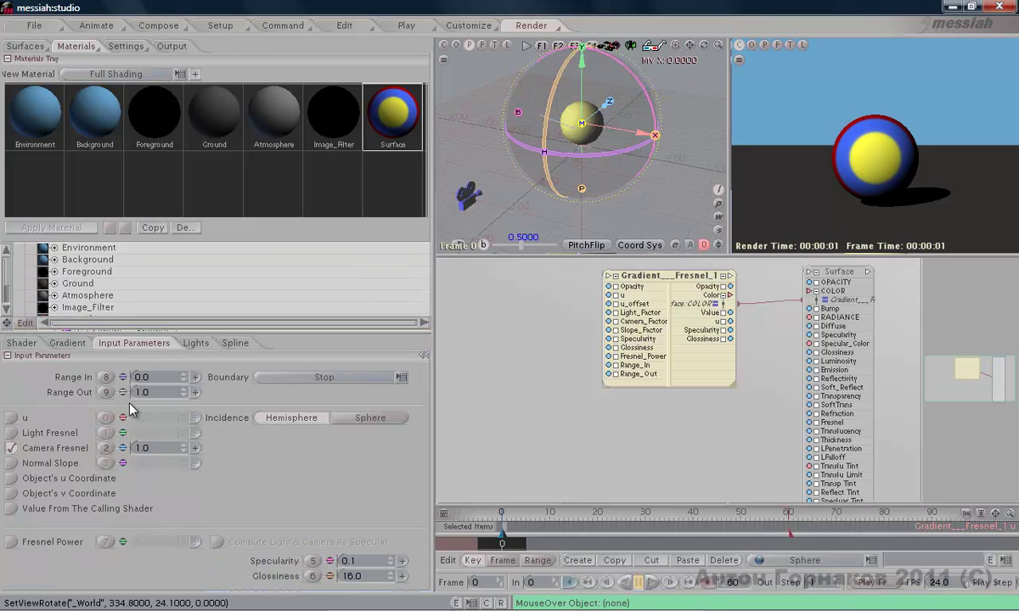
click(11, 433)
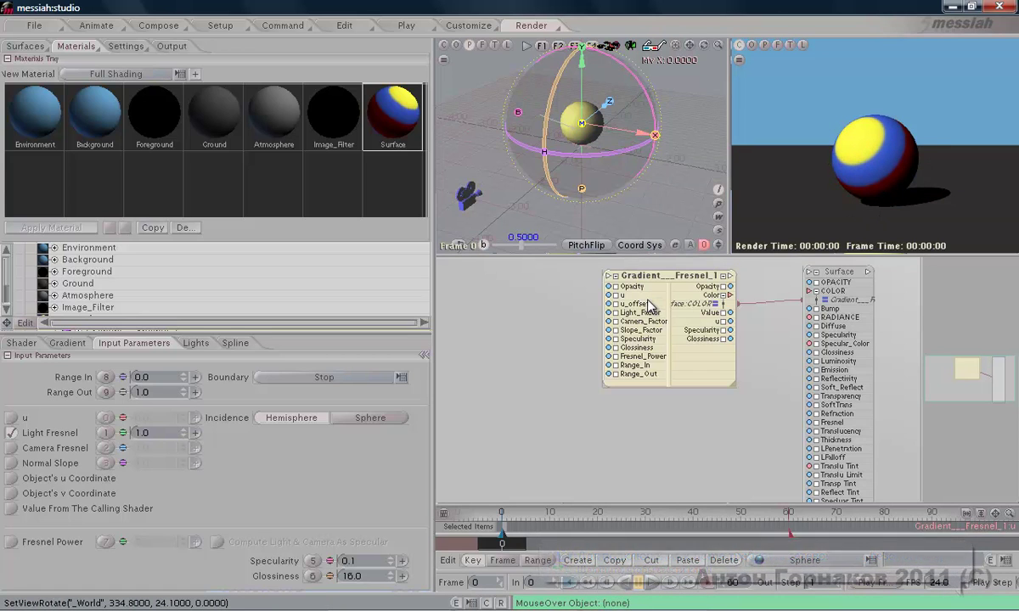
drag(675, 276, 670, 310)
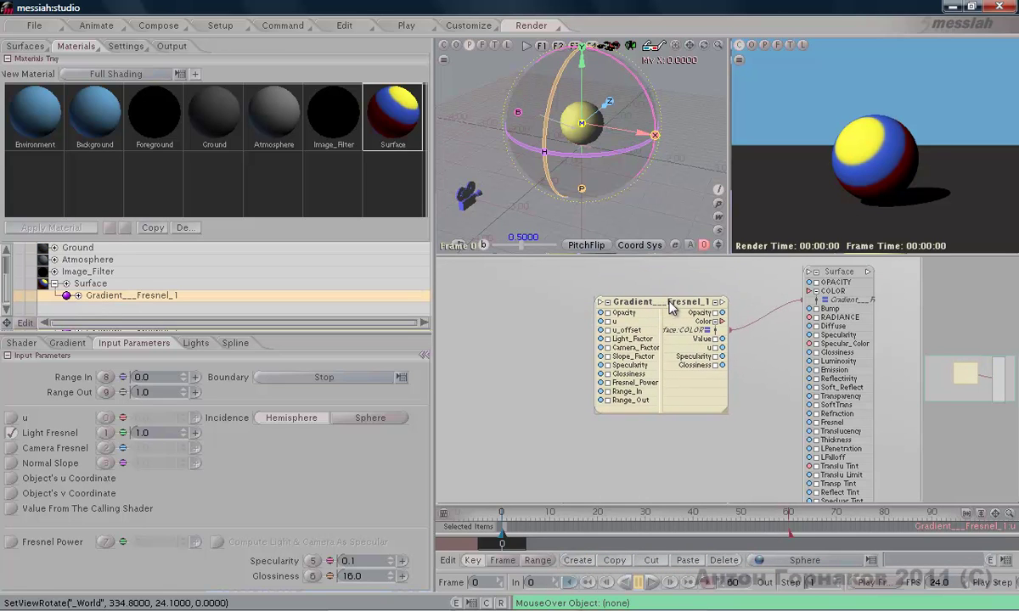
click(834, 291)
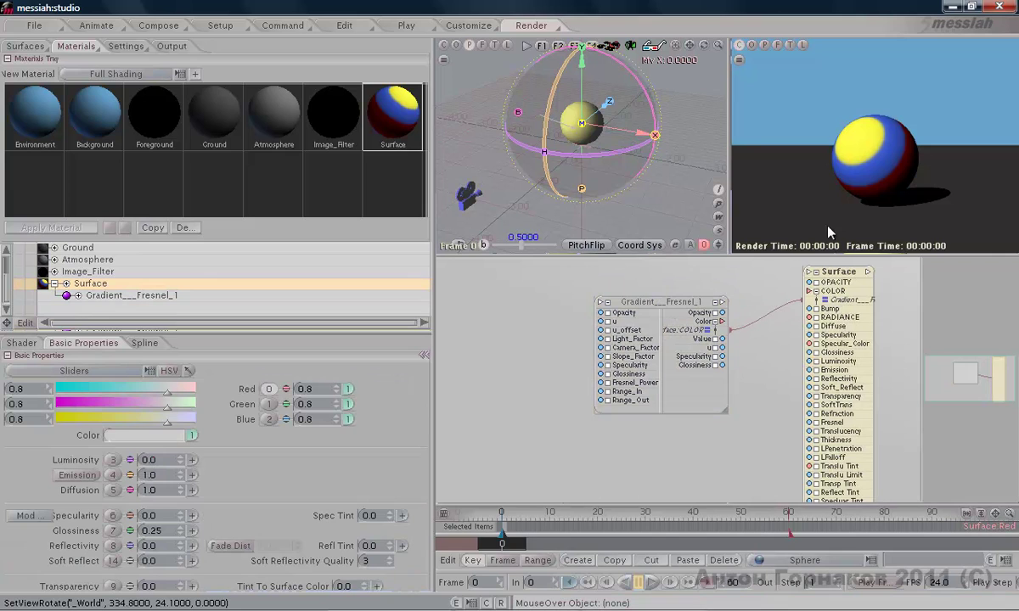
drag(652, 305, 704, 302)
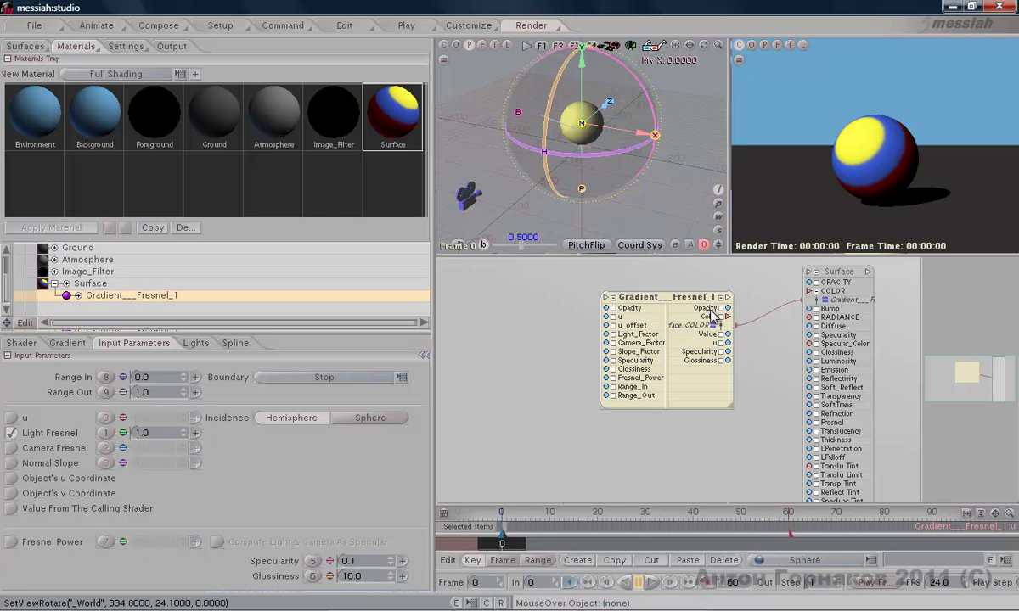
Review the gradient node's Shader, Gradient, Input Parameters, Lights and Spline settings.
drag(258, 342, 258, 318)
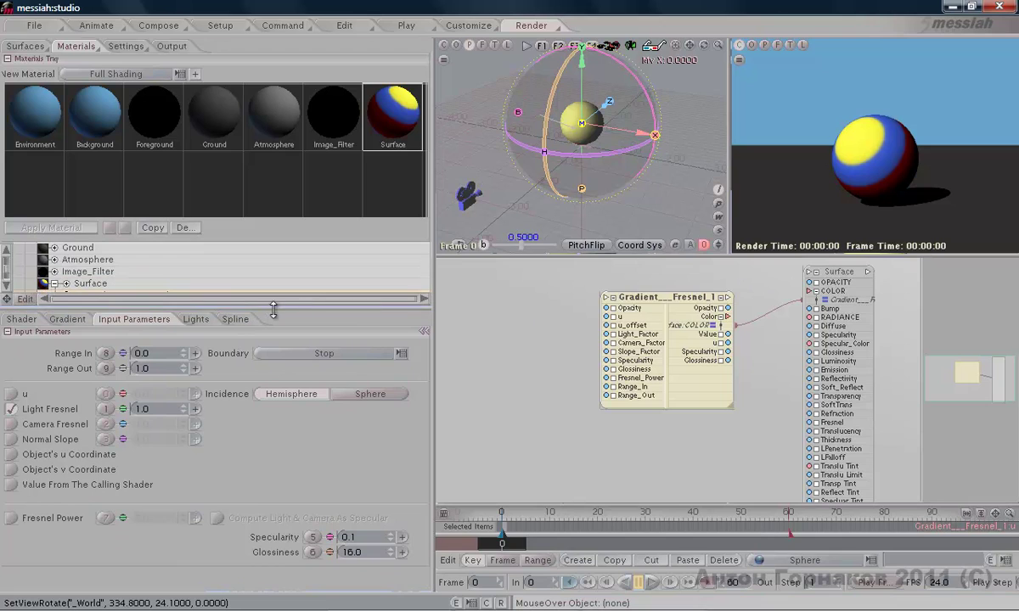
click(643, 304)
click(23, 320)
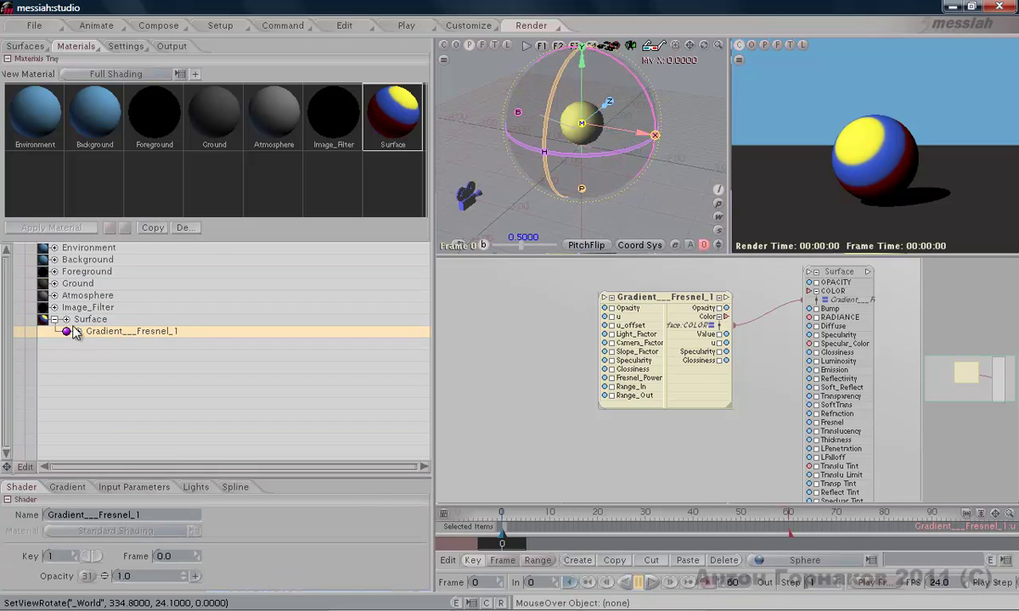
click(79, 490)
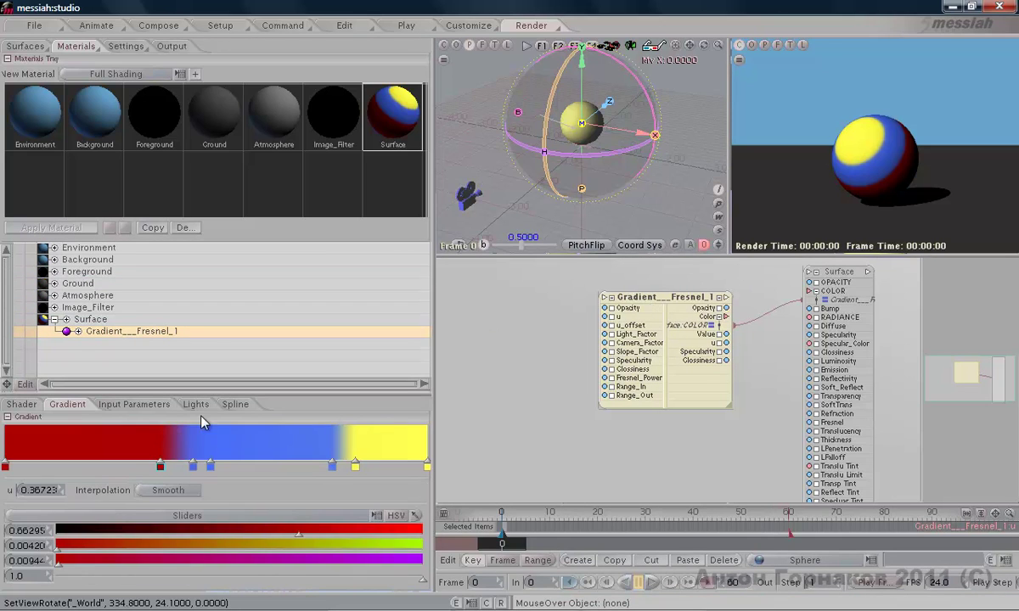
click(149, 407)
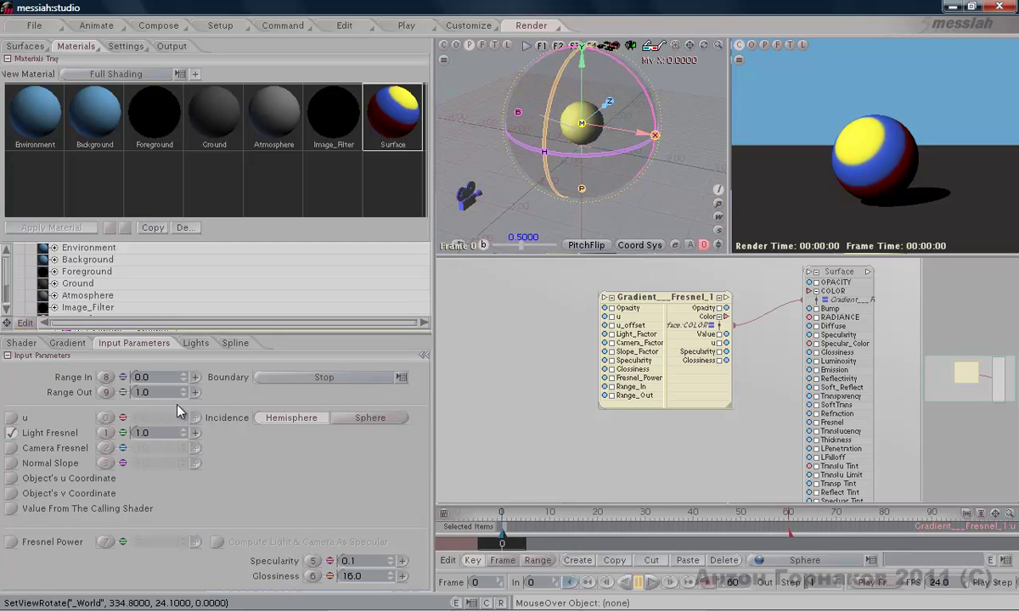
click(196, 343)
click(235, 340)
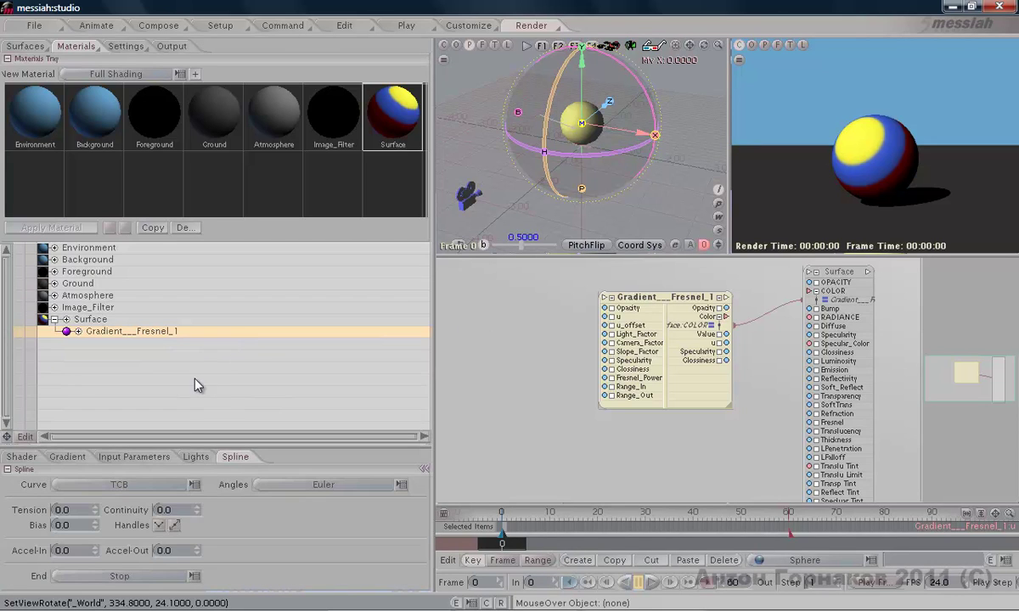
drag(181, 445, 181, 406)
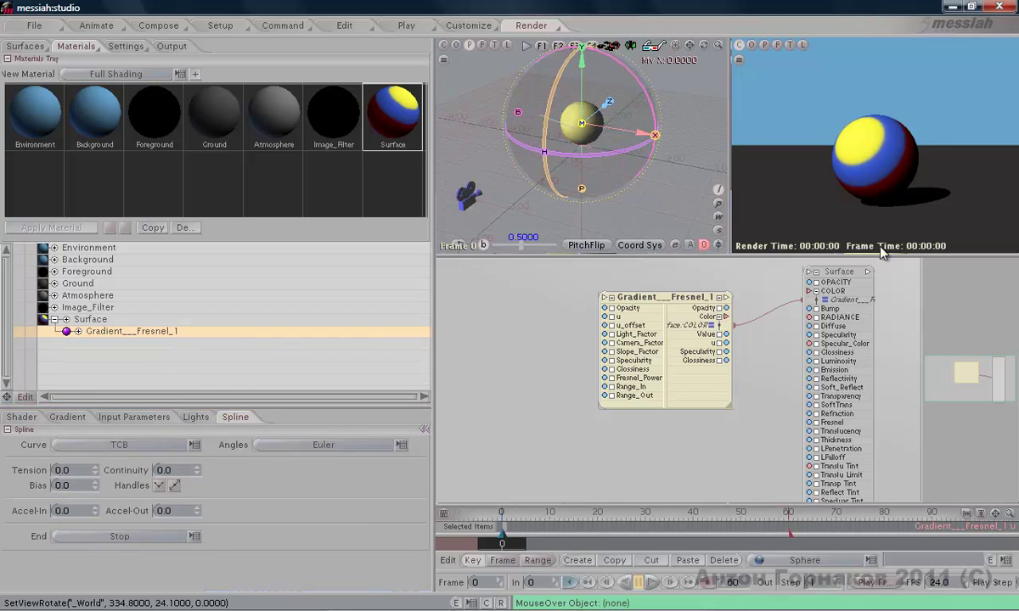
Alternate between the Surface material and its gradient shader to compare their property sets.
click(828, 273)
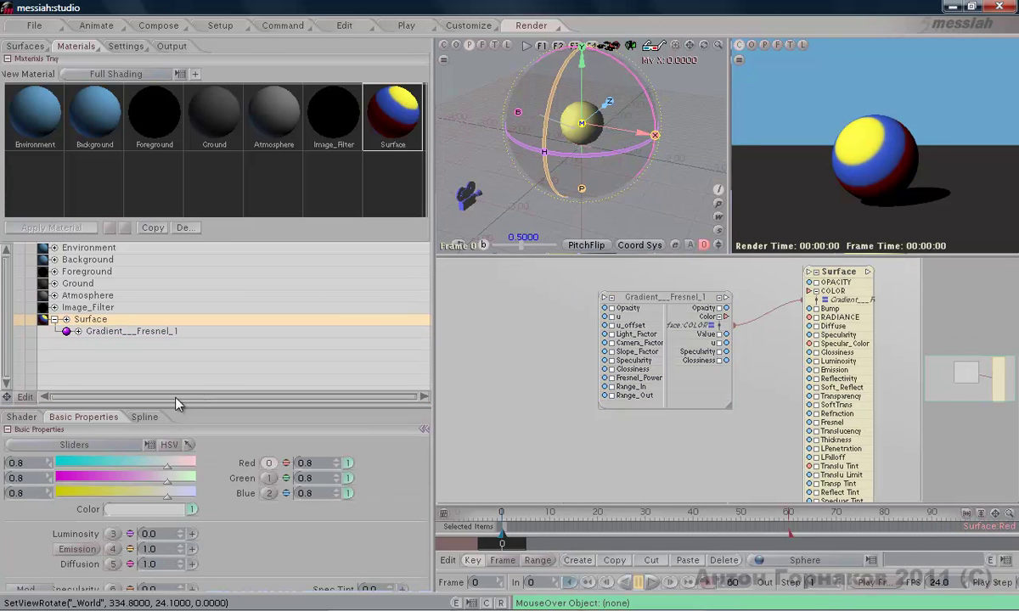
drag(113, 405, 144, 411)
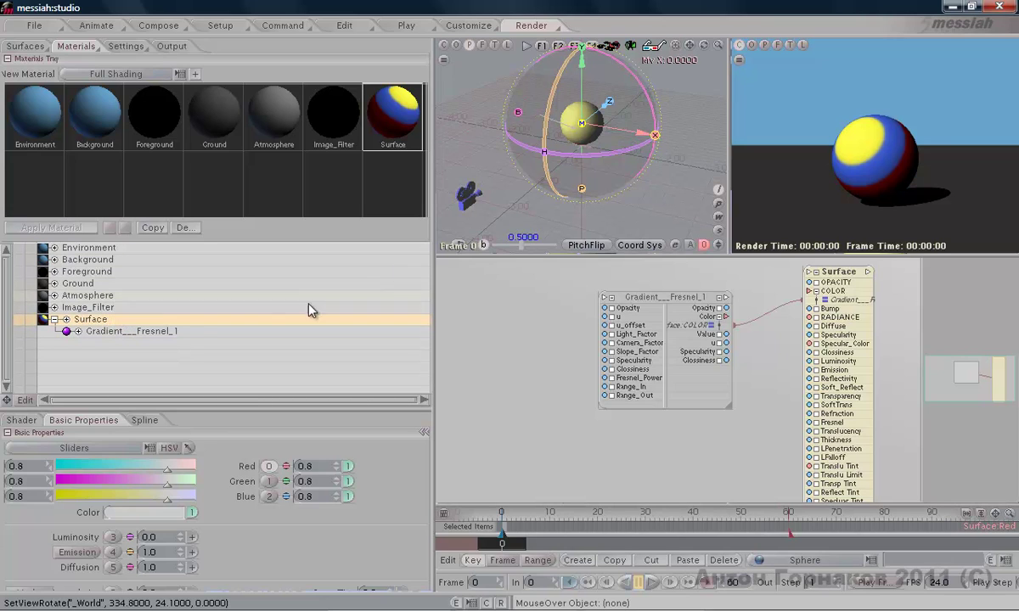
click(125, 333)
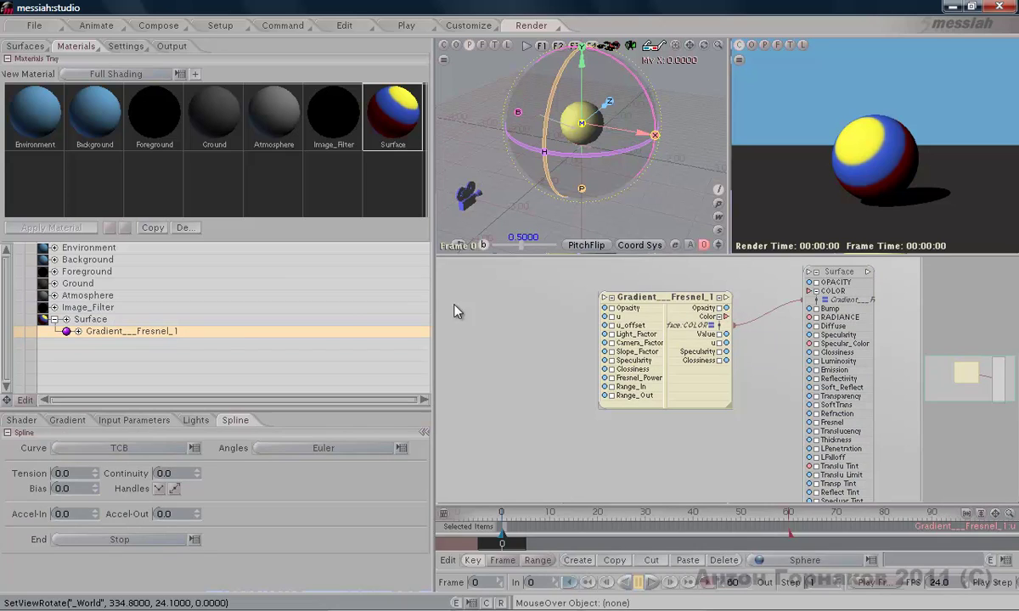
click(89, 321)
click(87, 332)
click(96, 321)
click(111, 331)
click(137, 320)
click(136, 331)
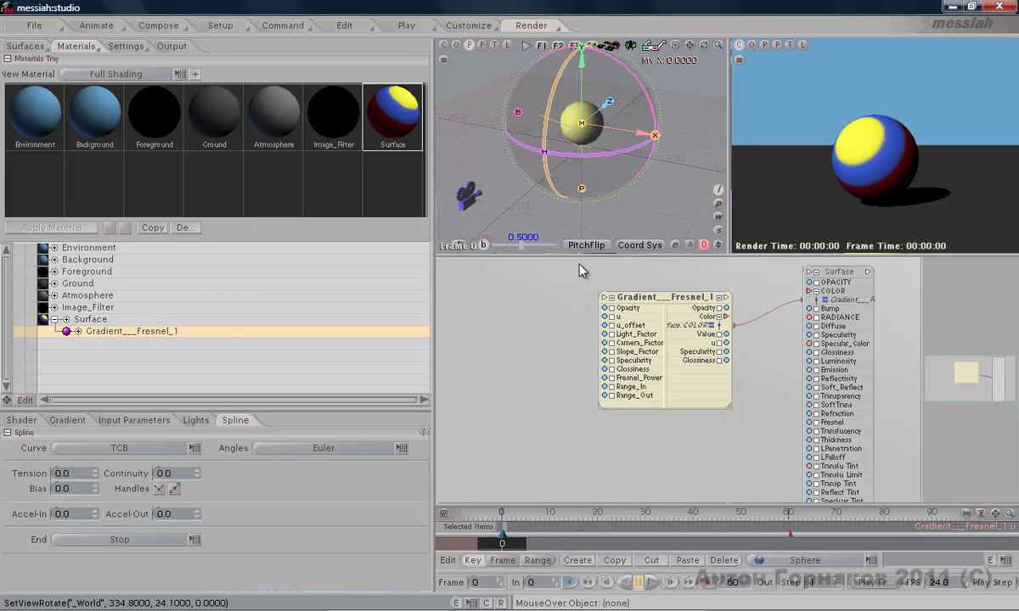
Shrink the node graph to enlarge the viewports, and examine the Surface material's basic properties.
drag(592, 259, 599, 480)
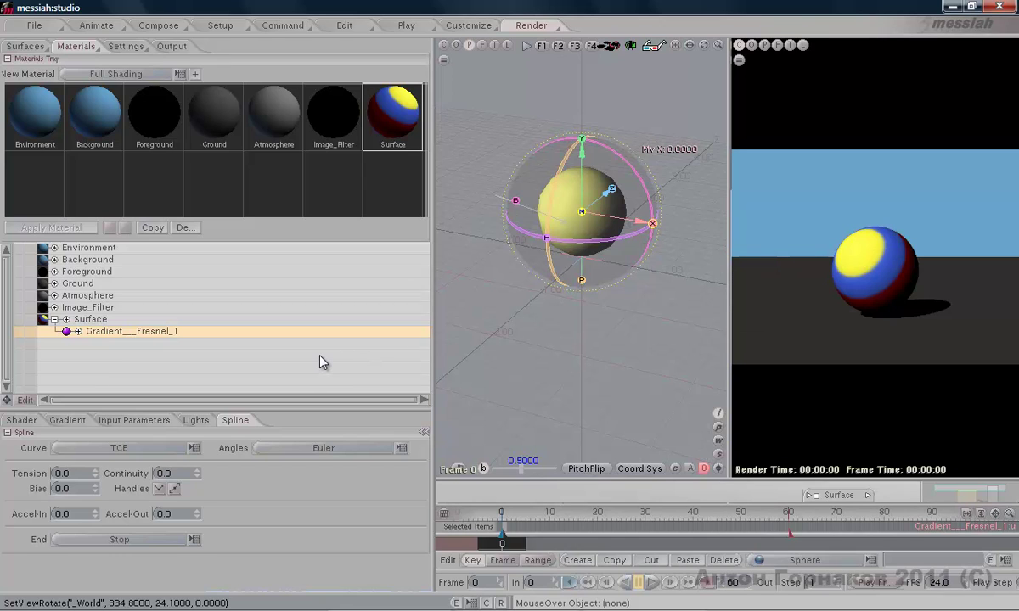
click(100, 319)
drag(136, 407, 126, 193)
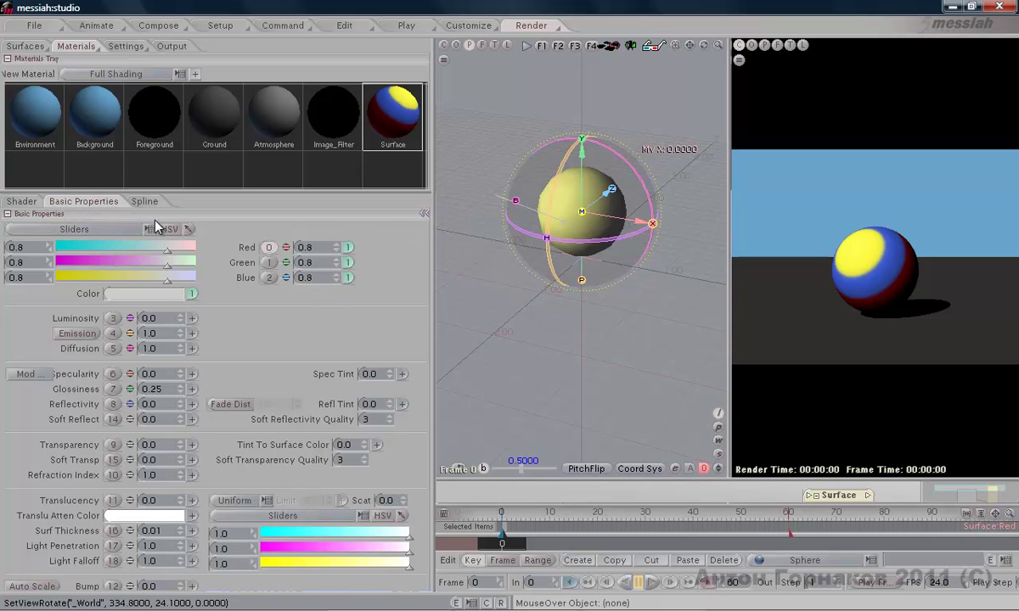
drag(273, 189, 325, 394)
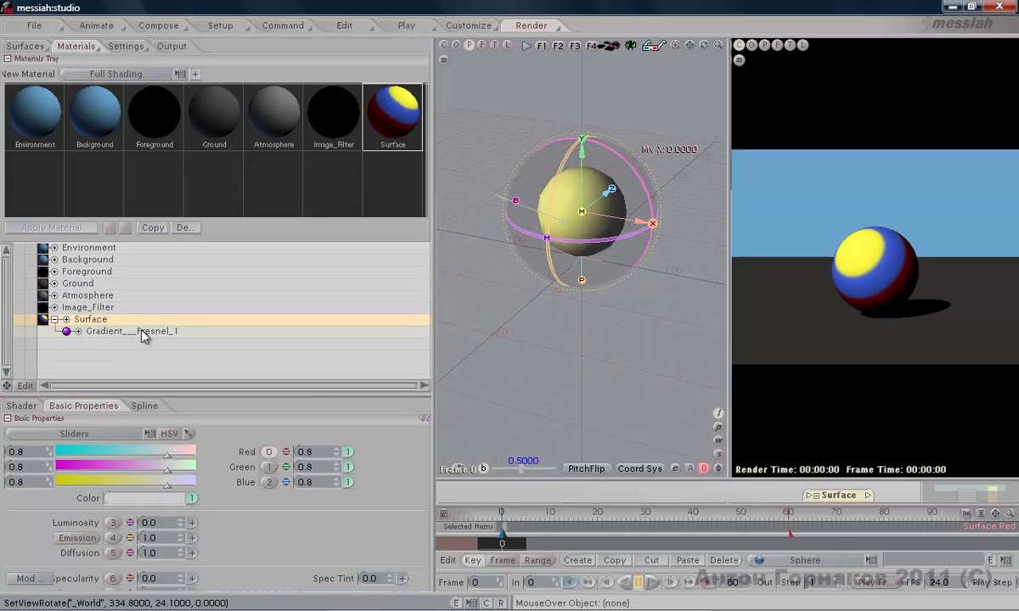
Add a Noisette shader to the Surface material's color channel.
drag(227, 396, 234, 235)
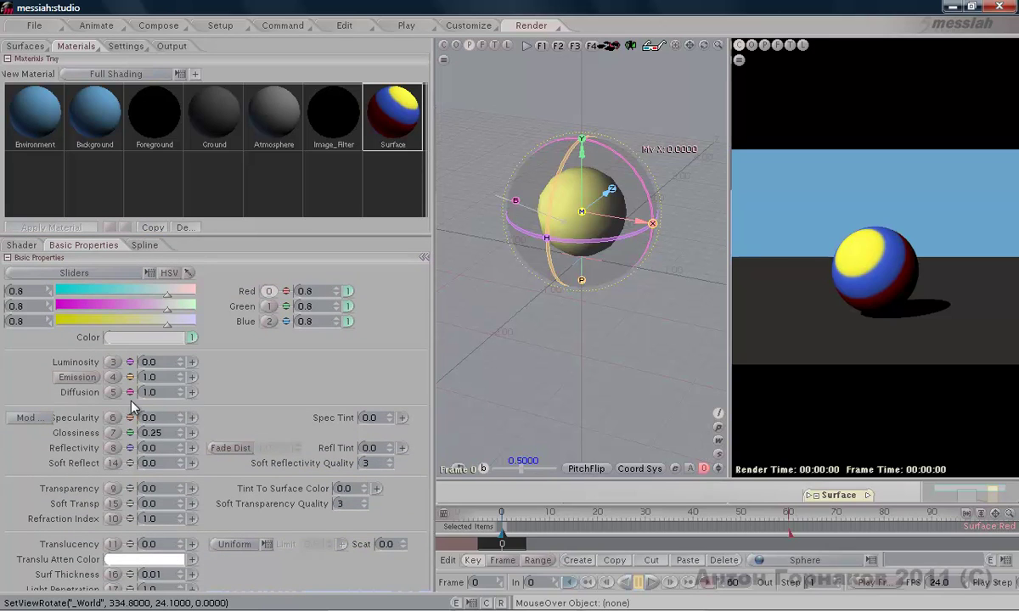
click(194, 339)
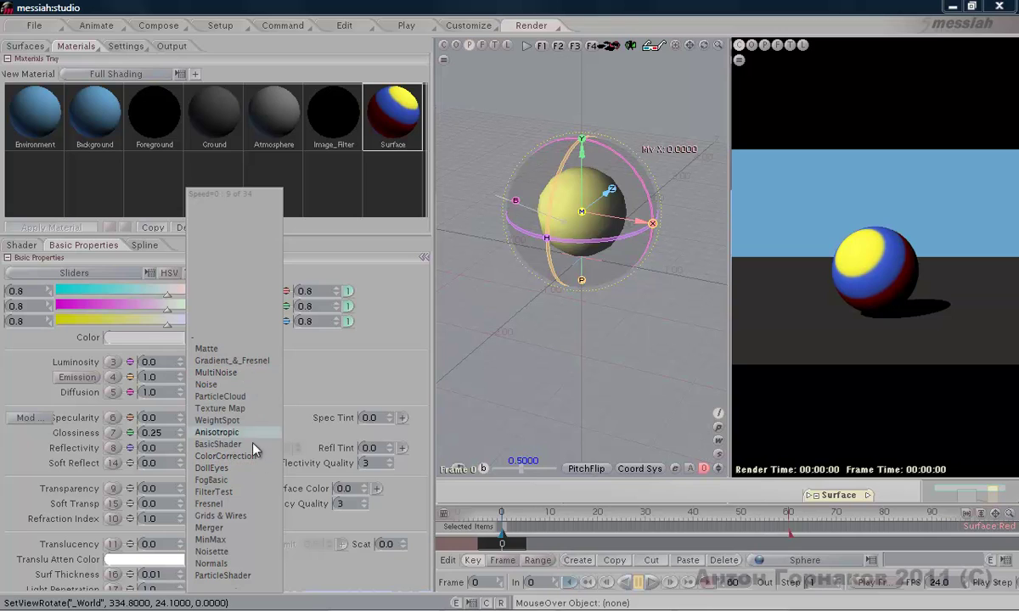
click(242, 553)
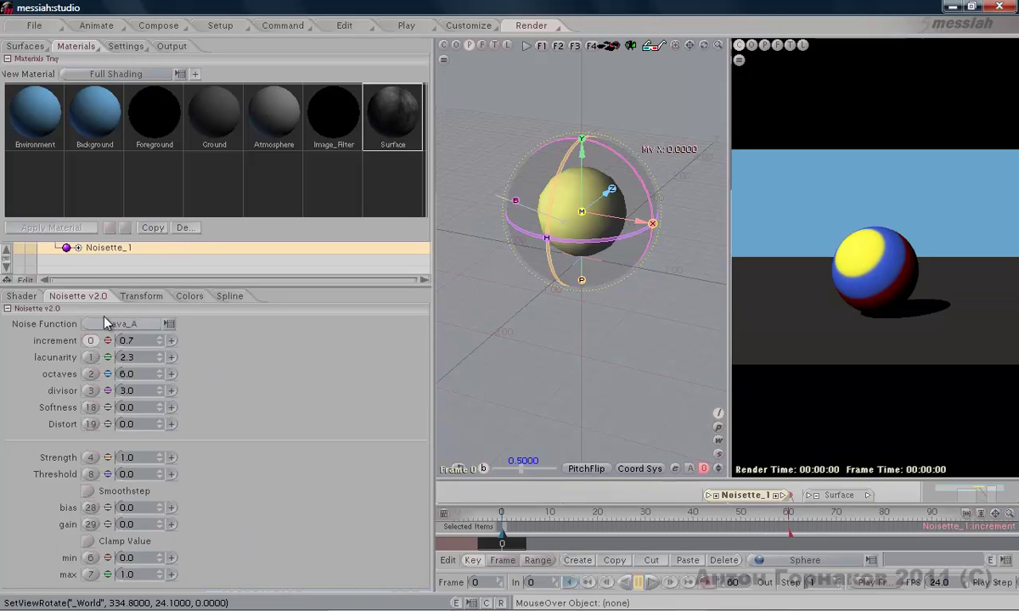
Examine the Noisette shader's channels in the material list, and enlarge the node graph to show its connection to Surface.
drag(147, 286, 144, 360)
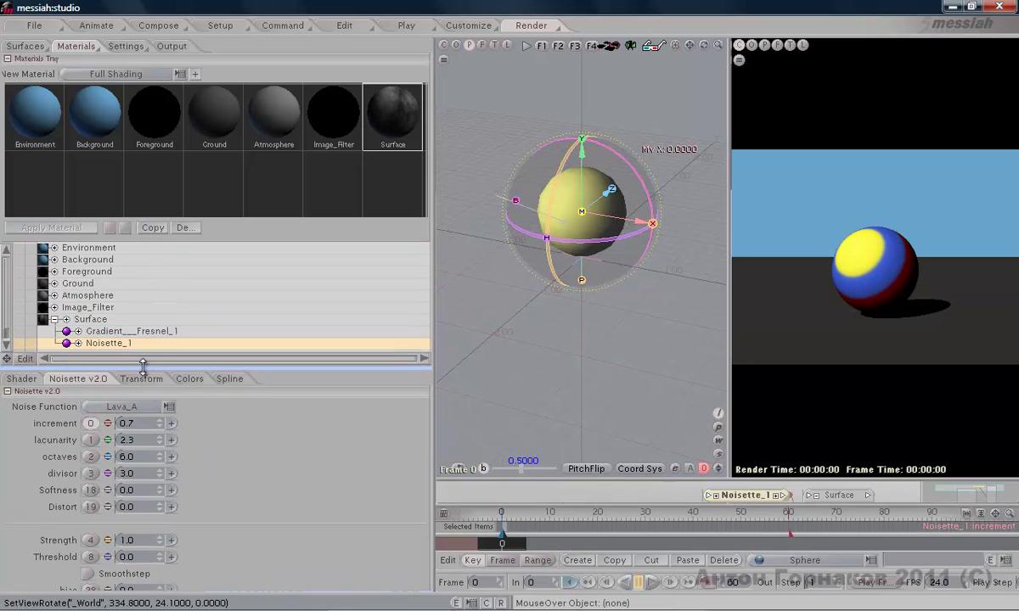
click(79, 343)
mouse_move(7, 263)
mouse_down()
mouse_move(10, 311)
mouse_move(11, 283)
mouse_up()
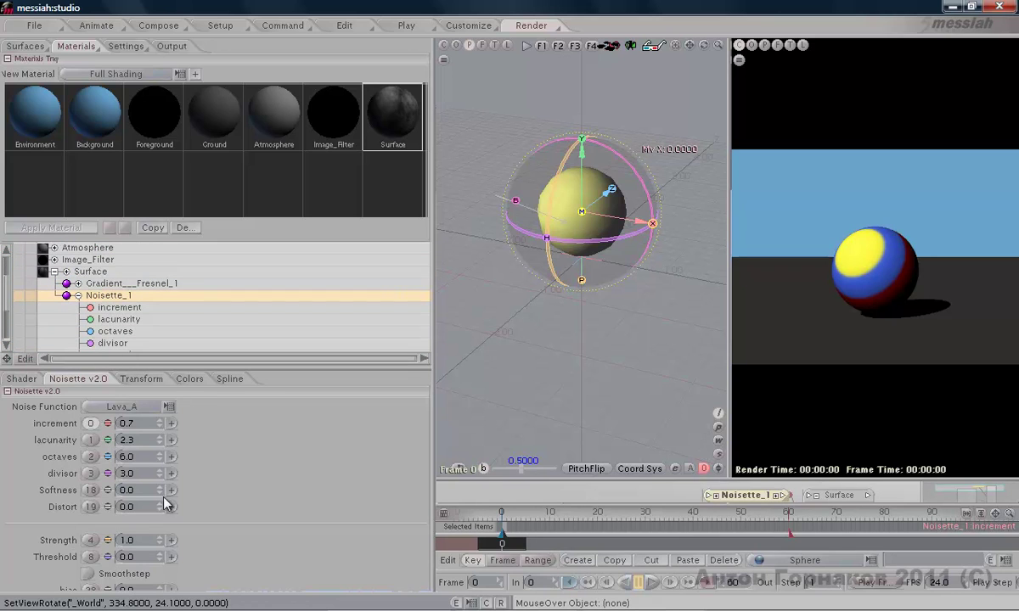
click(78, 295)
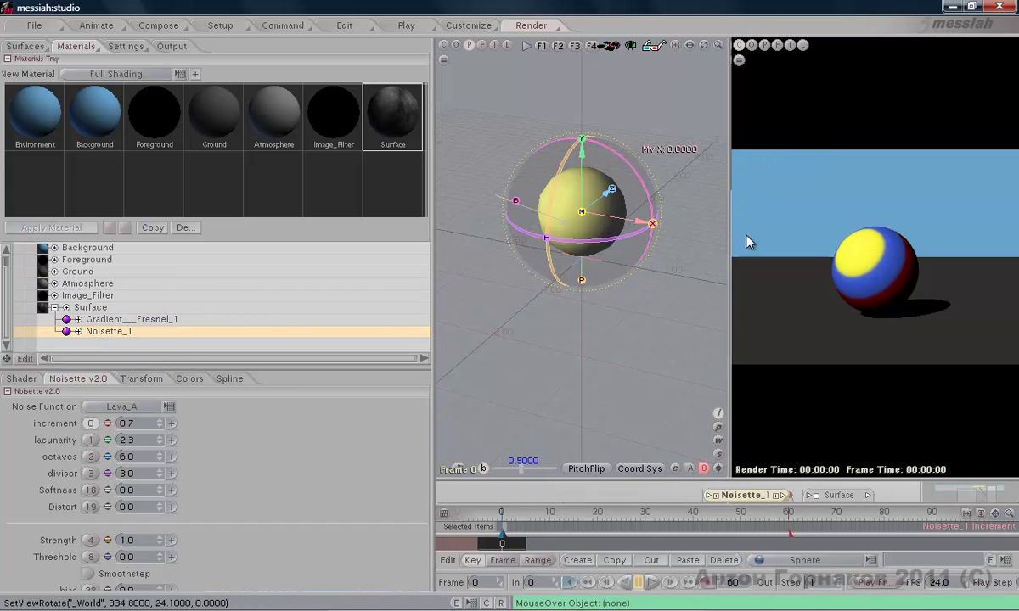
drag(726, 478, 661, 287)
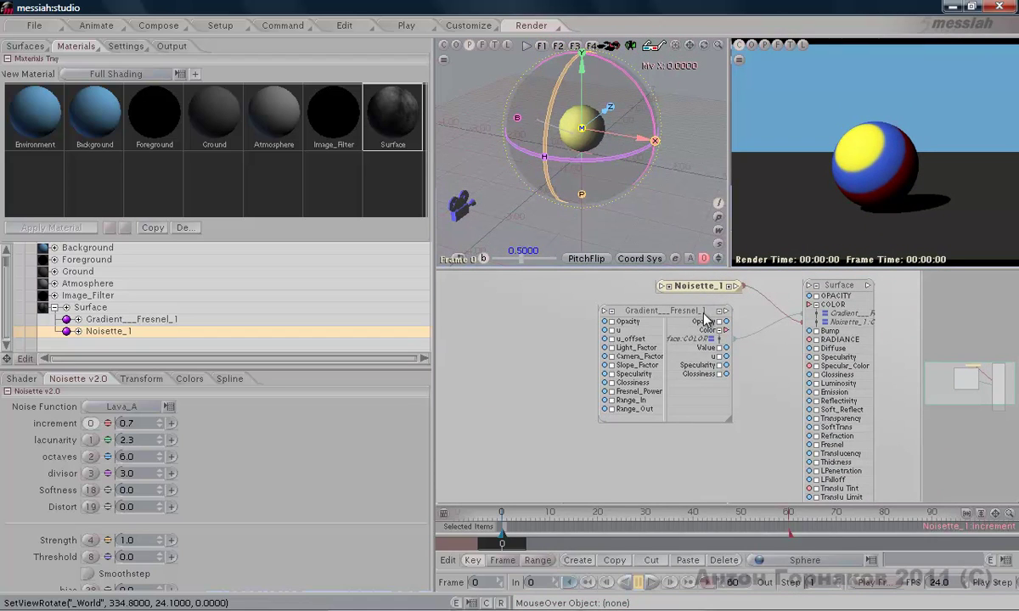
Set the blend modes of Surface's COLOR inputs to × for the Fresnel gradient and + for Noisette.
drag(704, 319, 700, 323)
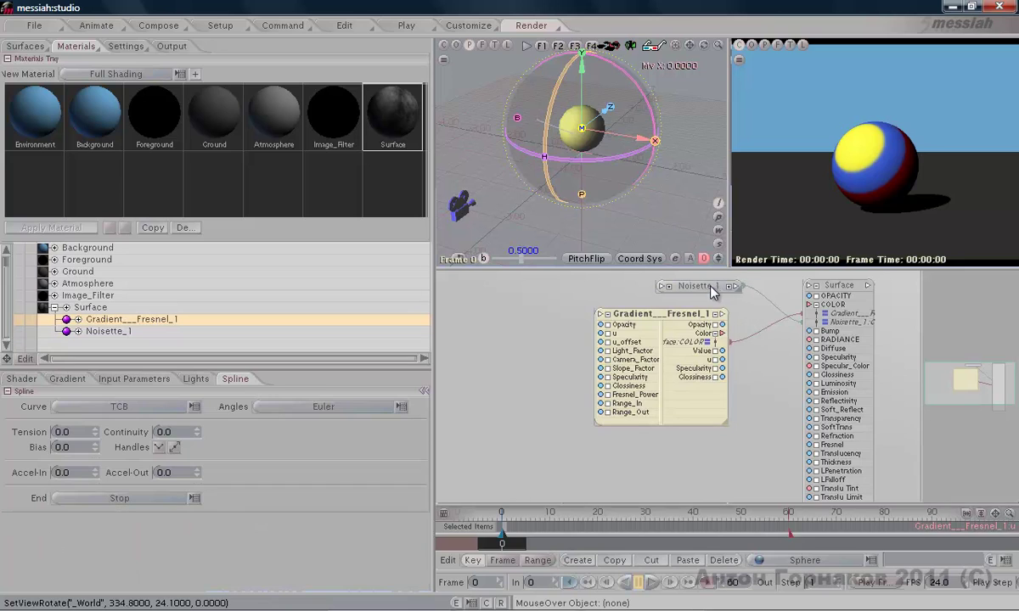
click(712, 288)
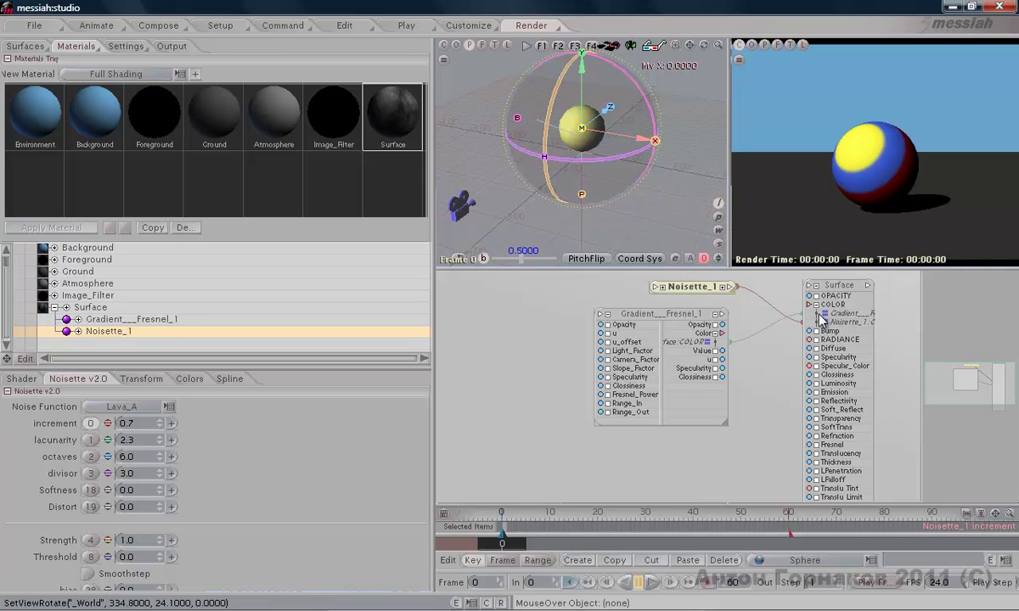
click(656, 310)
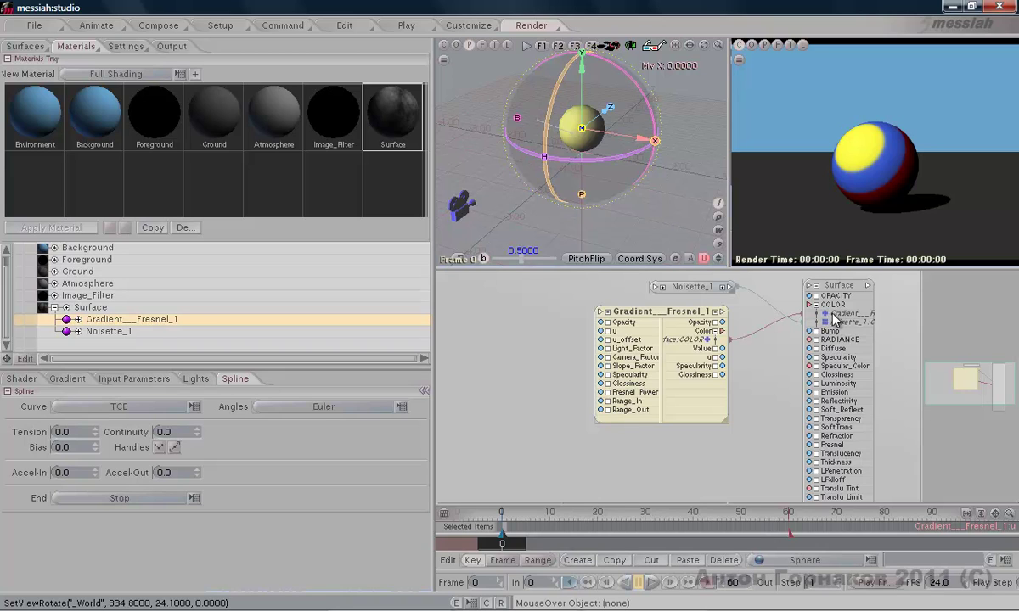
mouse_move(835, 324)
click(815, 242)
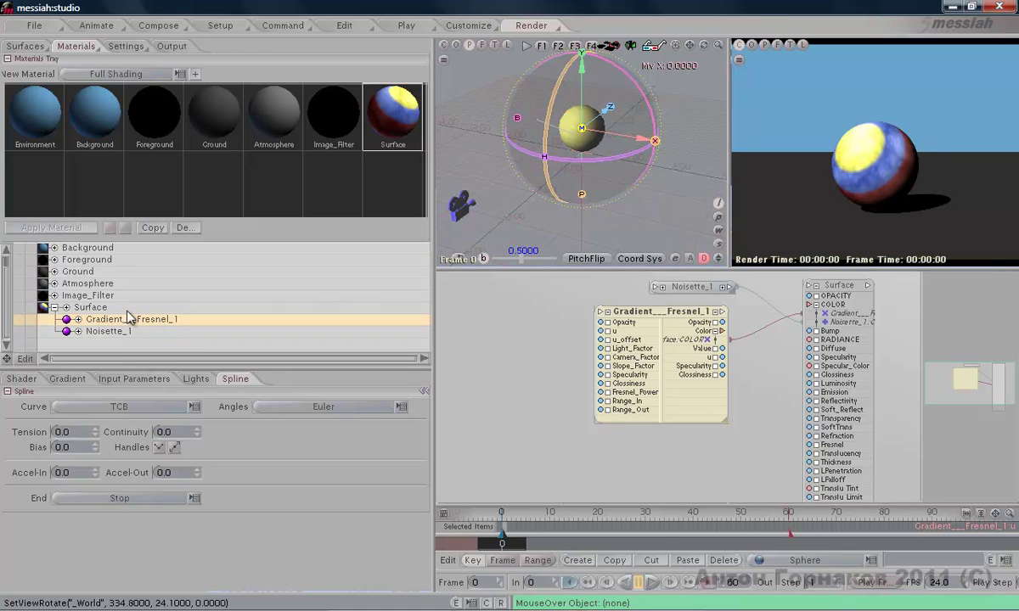
Enlarge the shader properties area slightly and move the Fresnel gradient node farther from the Surface node.
drag(240, 366, 244, 350)
click(658, 286)
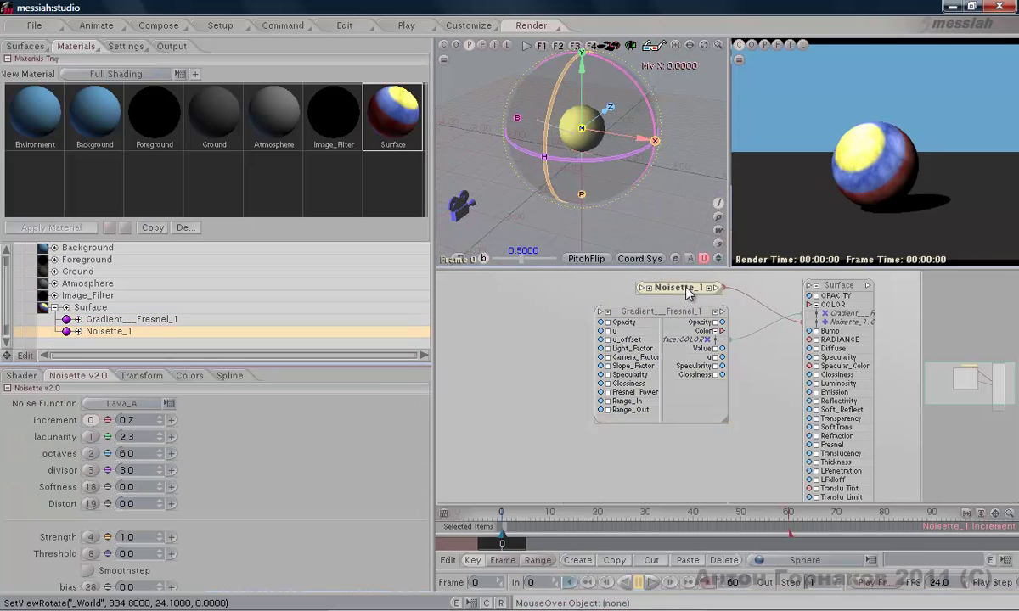
click(692, 313)
drag(662, 313, 593, 315)
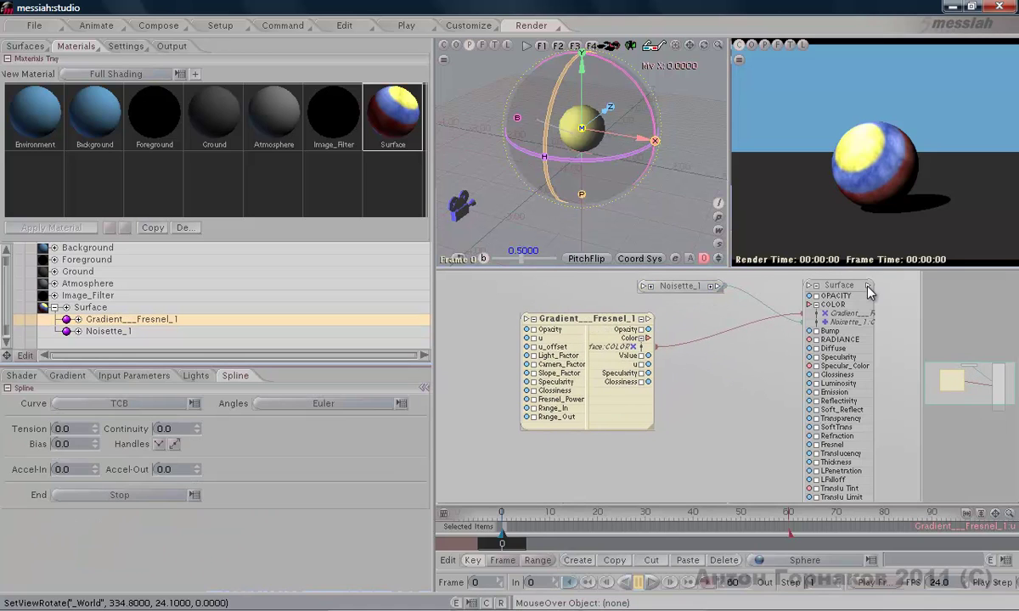
Show the color preview inside the Surface node and enlarge the node graph to fit the whole node.
click(842, 289)
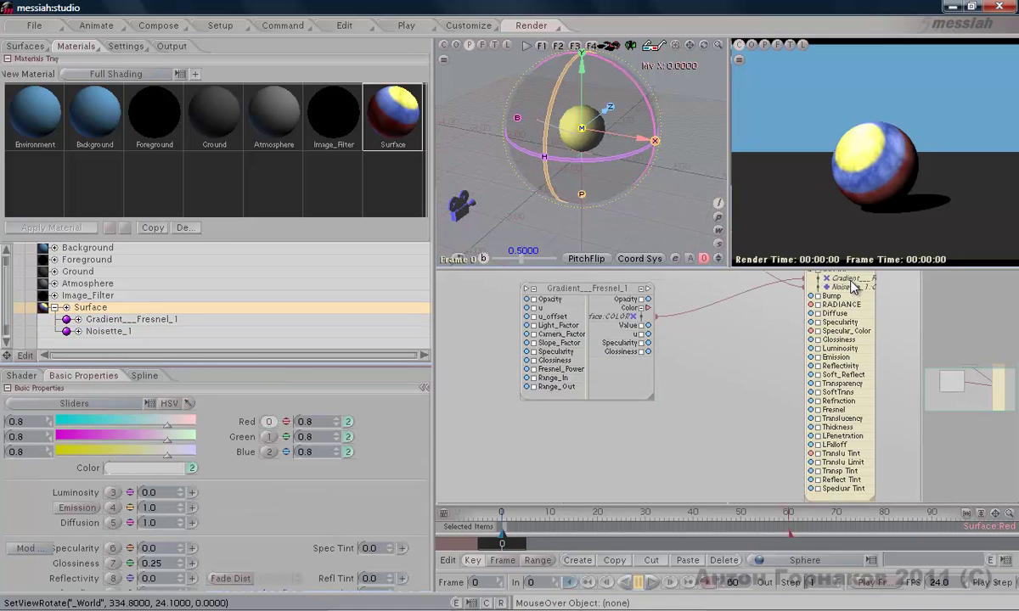
drag(760, 268, 761, 253)
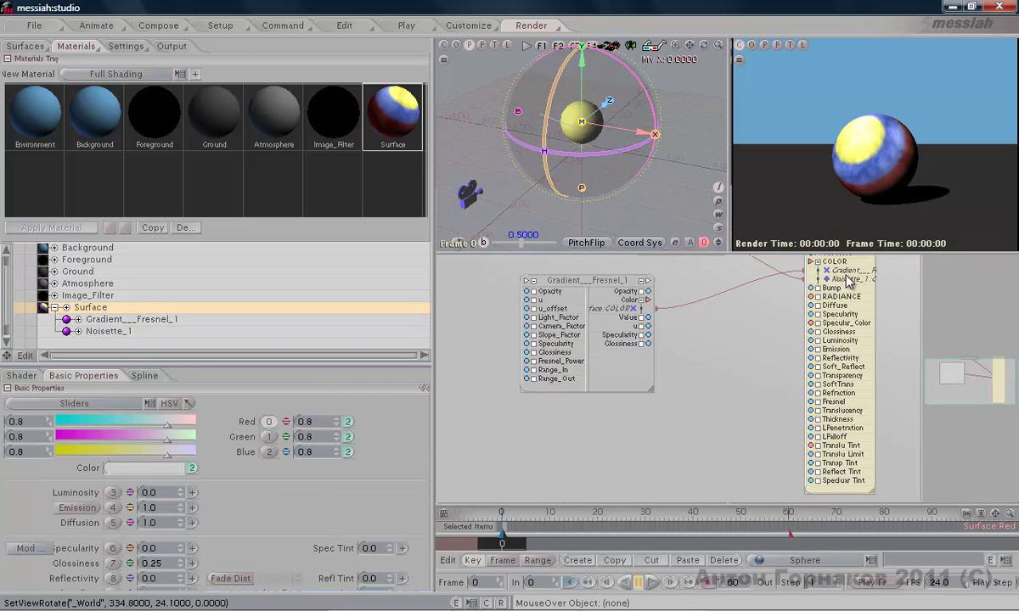
click(798, 256)
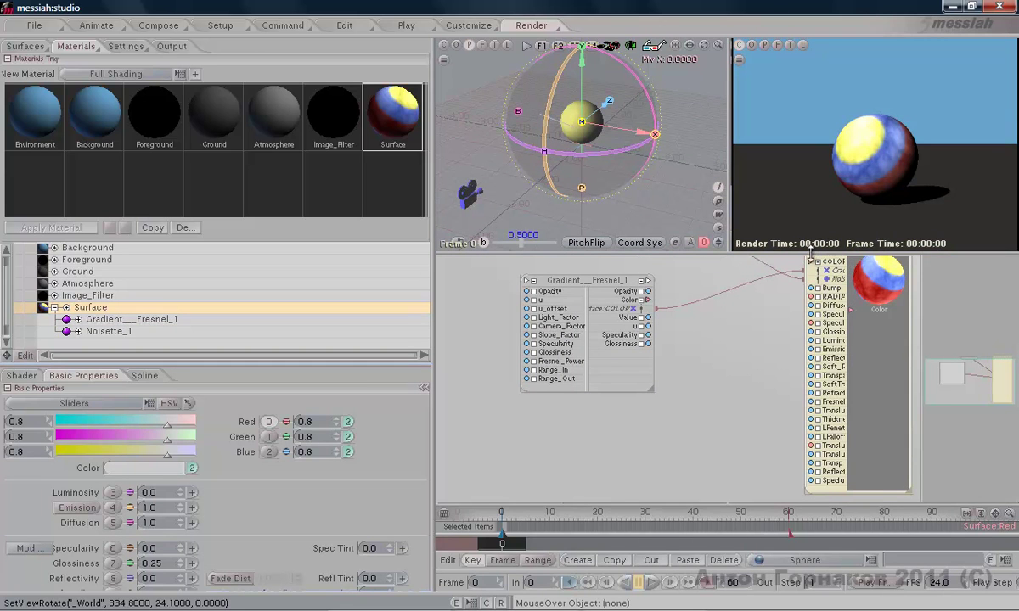
drag(808, 253, 808, 213)
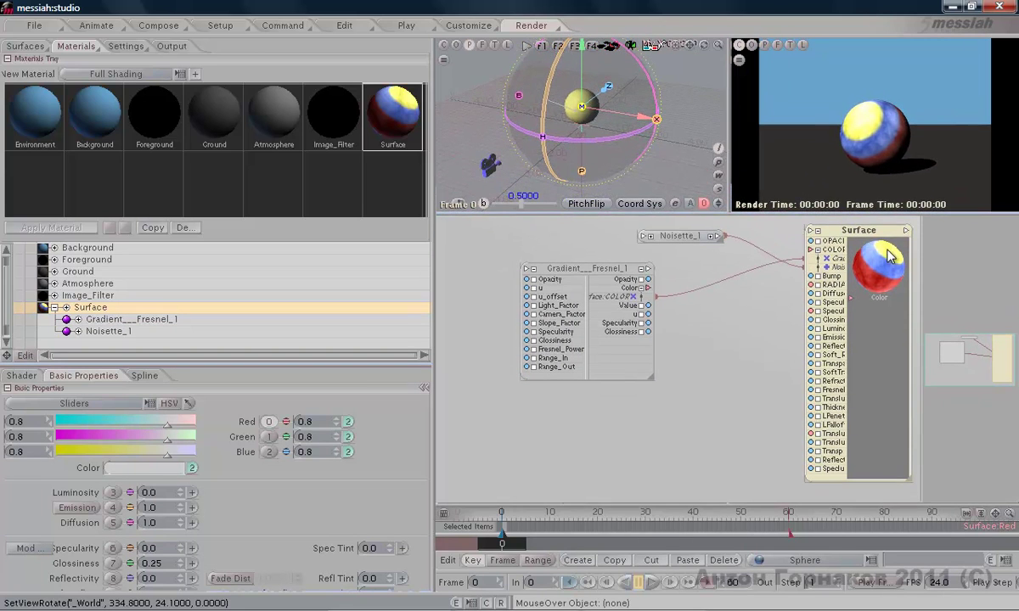
Show the color preview inside the Fresnel gradient node and shift the node clear of Noisette.
drag(566, 265, 575, 268)
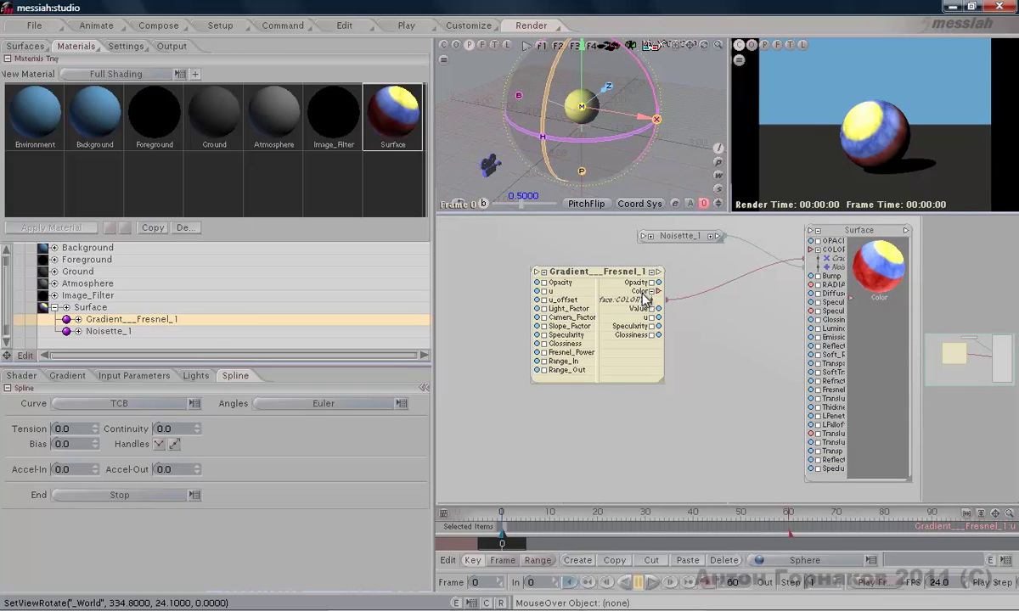
mouse_move(645, 296)
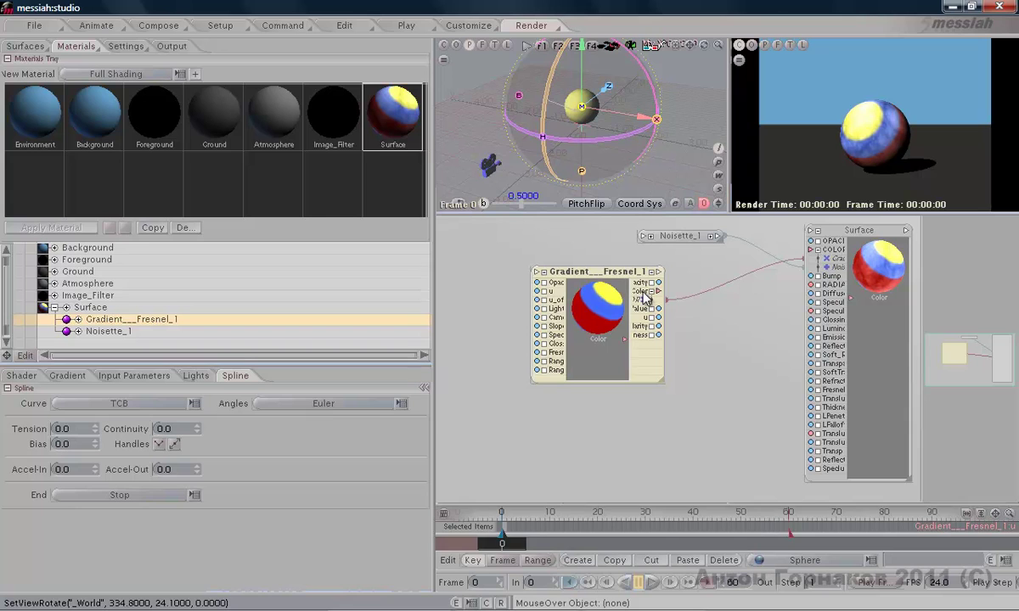
drag(629, 279, 616, 304)
Expand the Noisette node's outputs, show its color preview, and place the Fresnel gradient node beneath it.
mouse_move(698, 238)
mouse_down()
mouse_move(667, 242)
mouse_move(691, 257)
mouse_up()
click(678, 241)
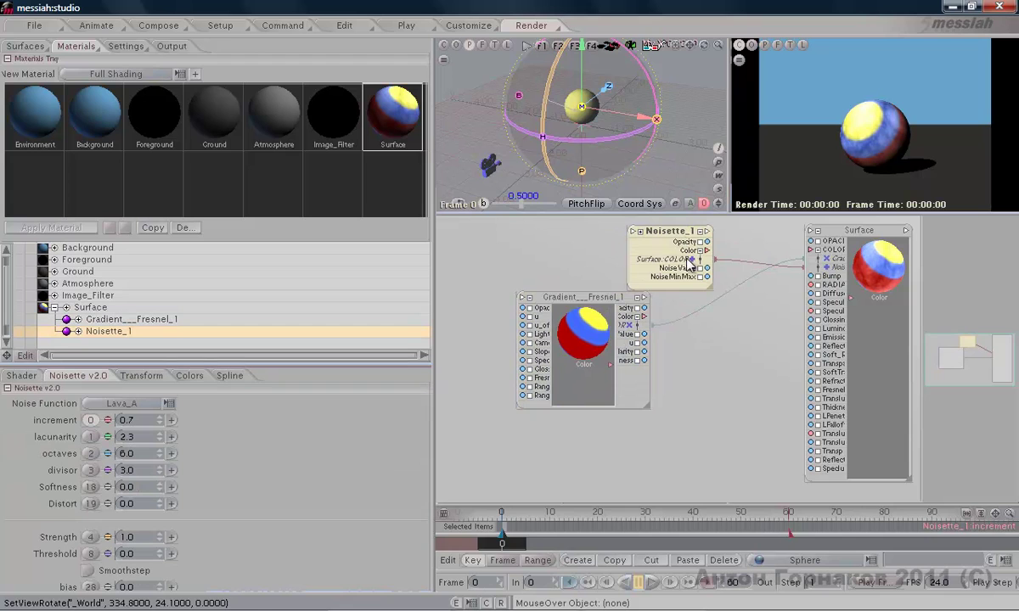
click(685, 264)
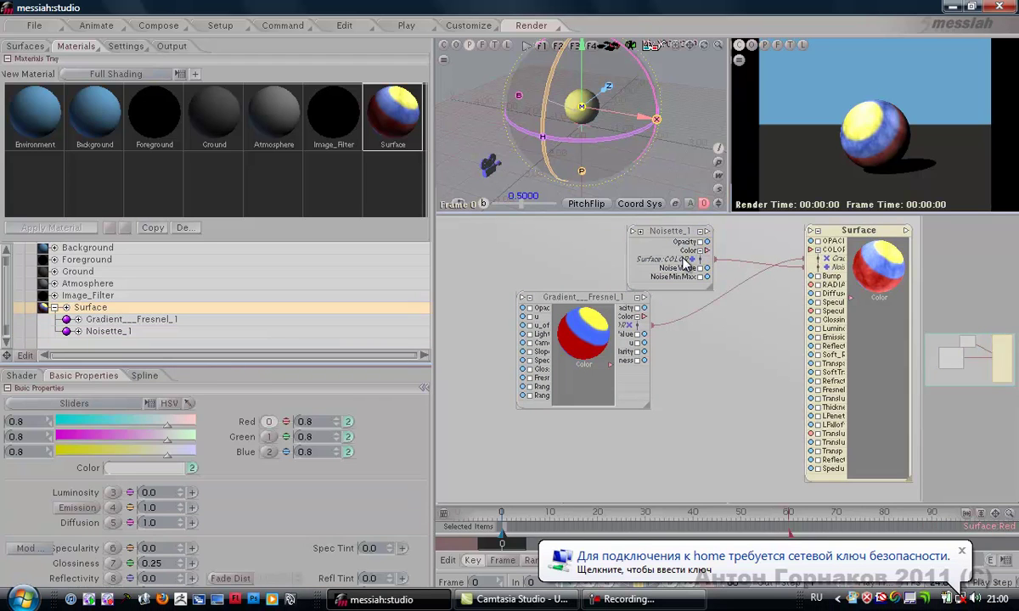
click(652, 242)
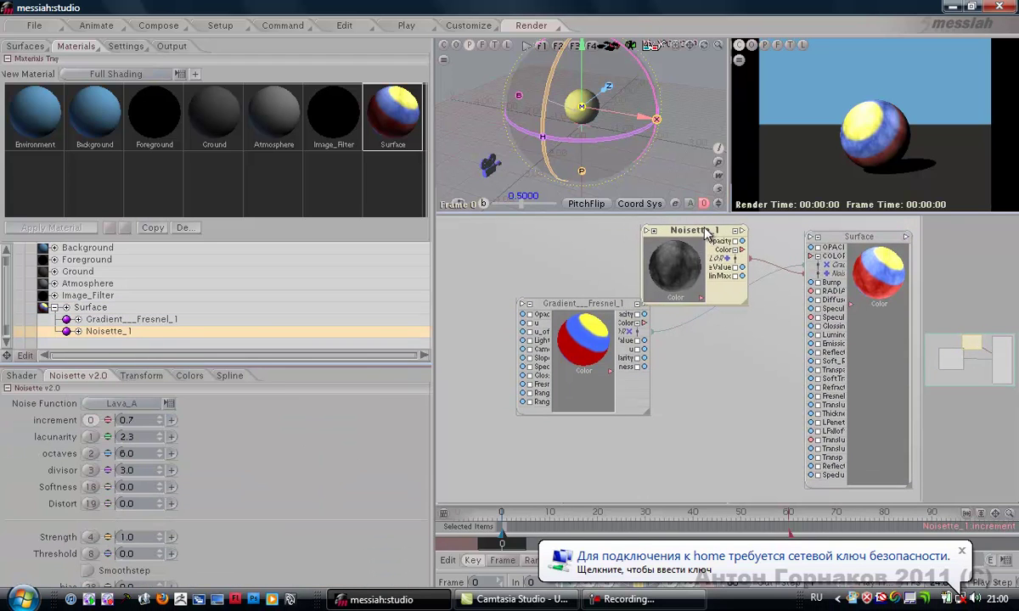
drag(614, 300, 706, 333)
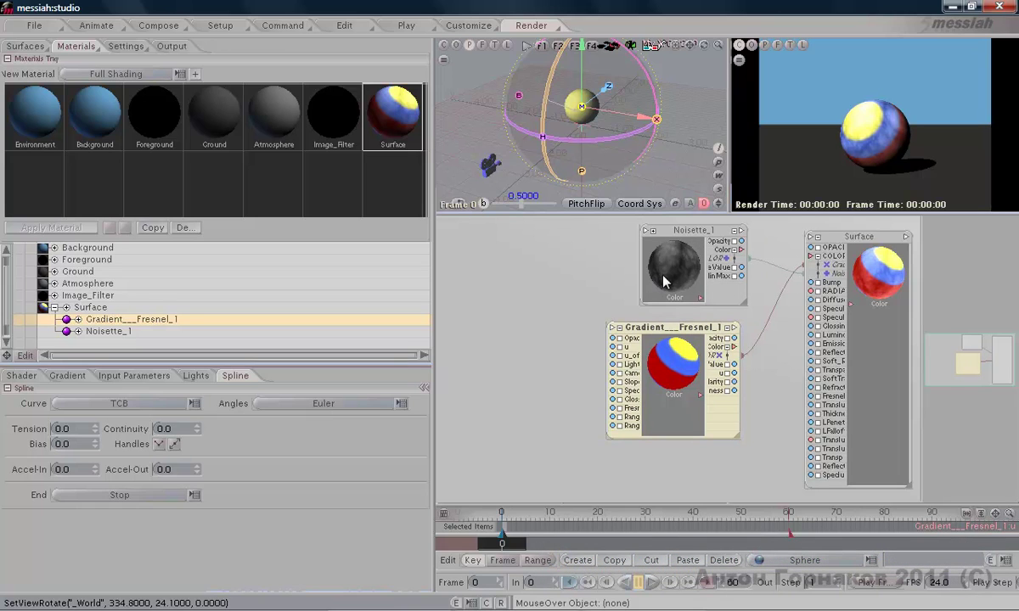
drag(668, 270, 684, 240)
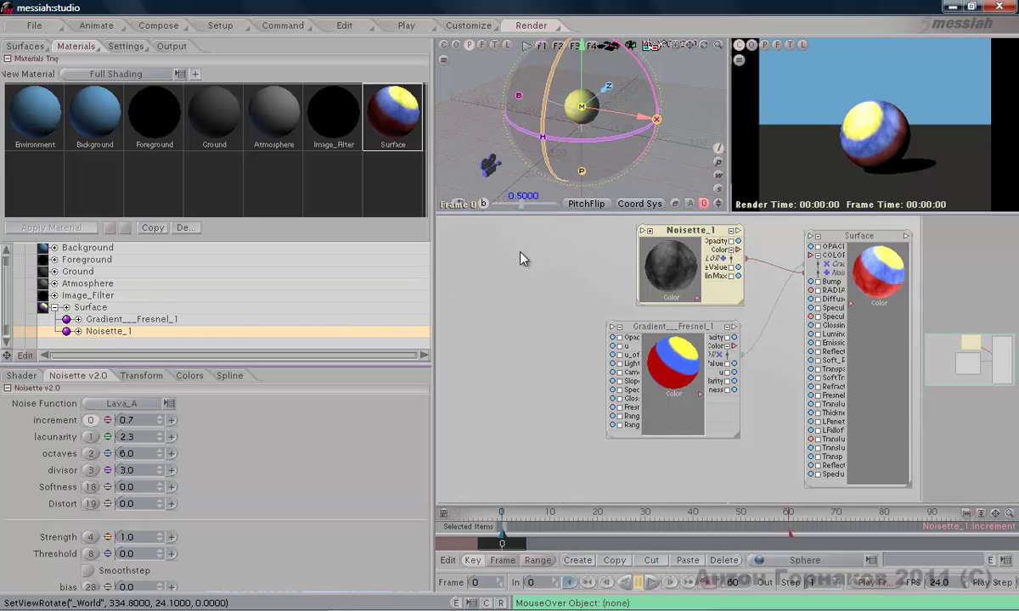
Enlarge the Noisette properties area and examine the commands for saving, loading, copying and deleting materials.
drag(186, 366, 185, 330)
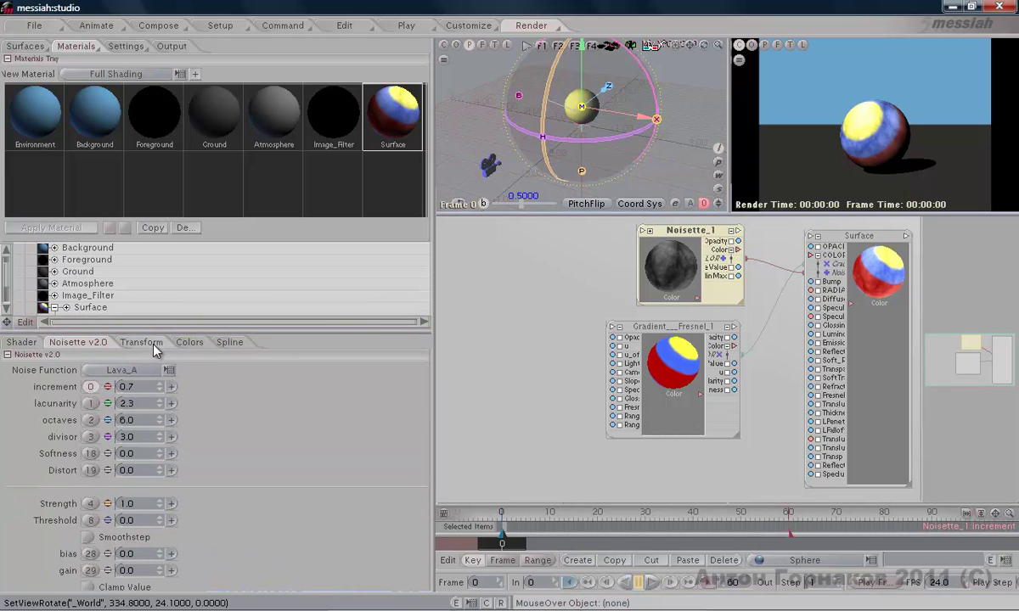
click(79, 47)
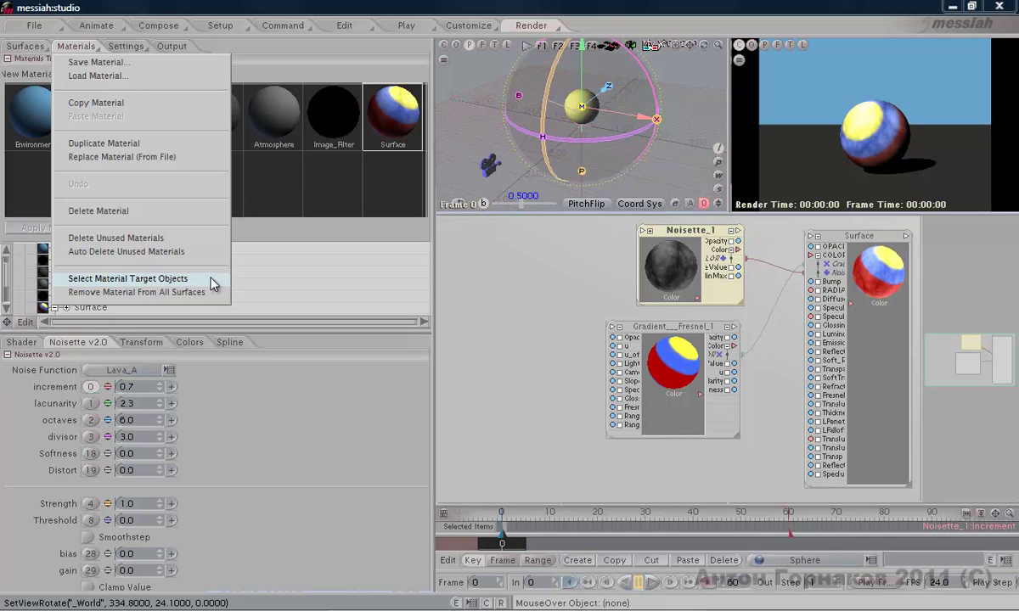
mouse_move(136, 45)
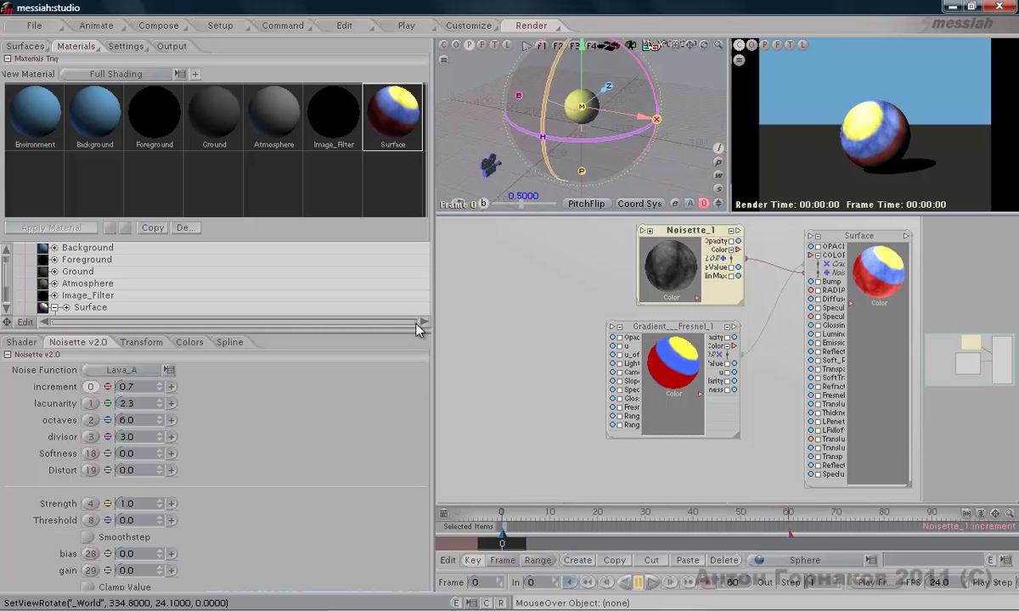
Browse the preset library's material folders, including Users, Surfaces, Misc and Metallic, then close the library.
key(F12)
drag(196, 501, 194, 404)
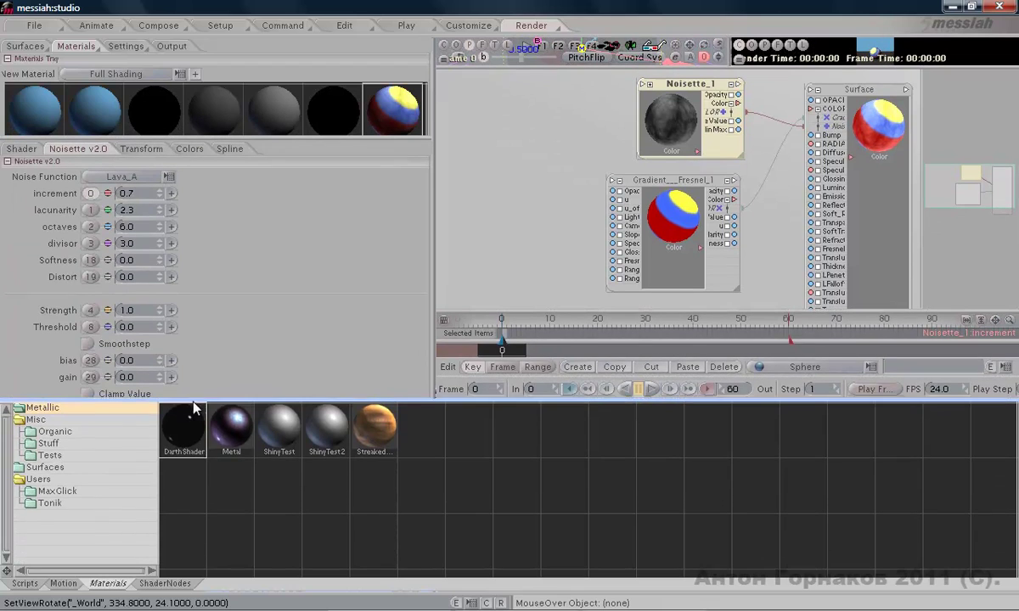
click(51, 506)
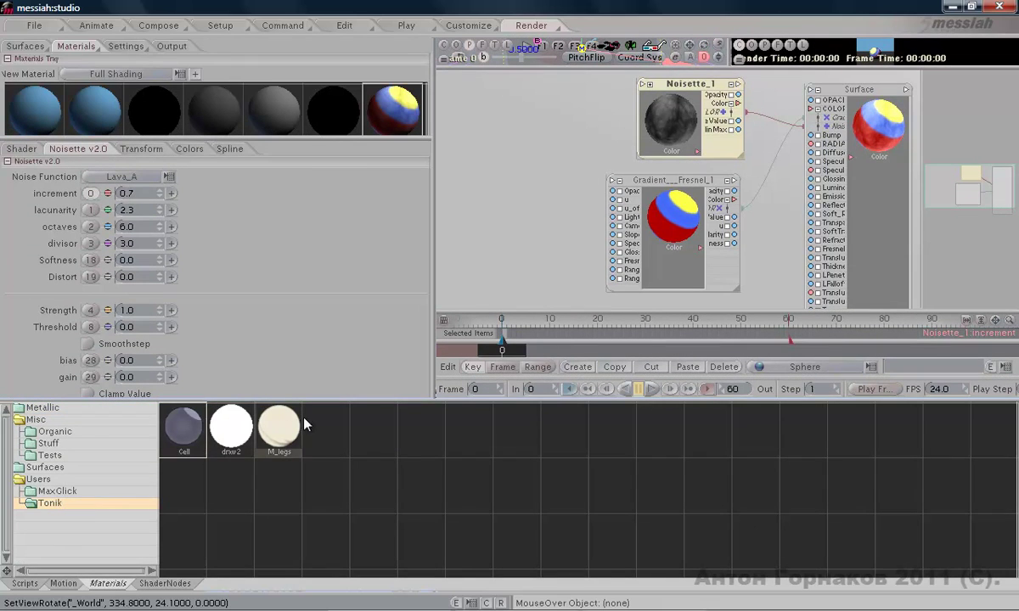
click(58, 492)
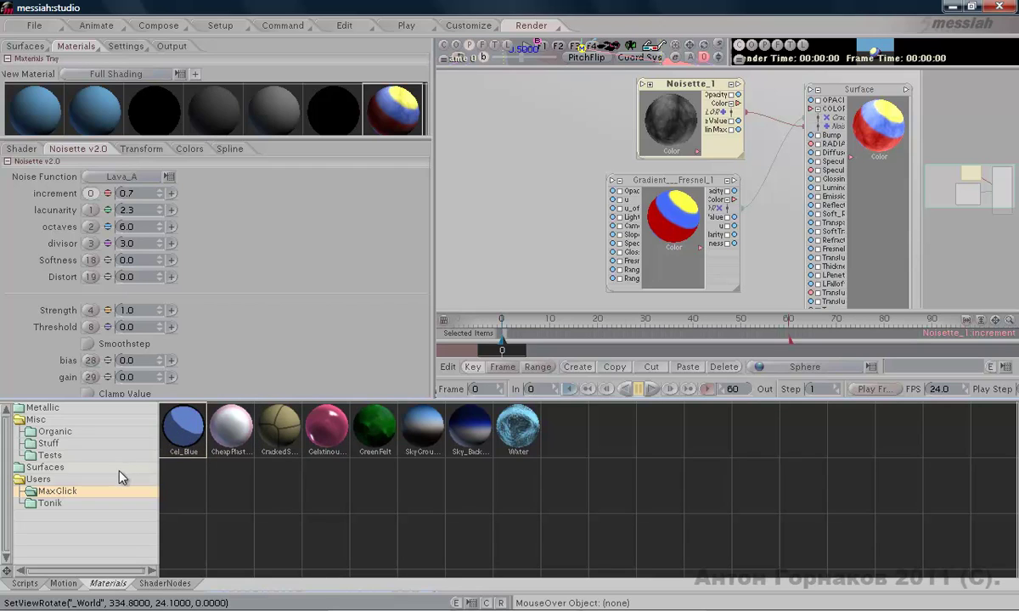
click(43, 467)
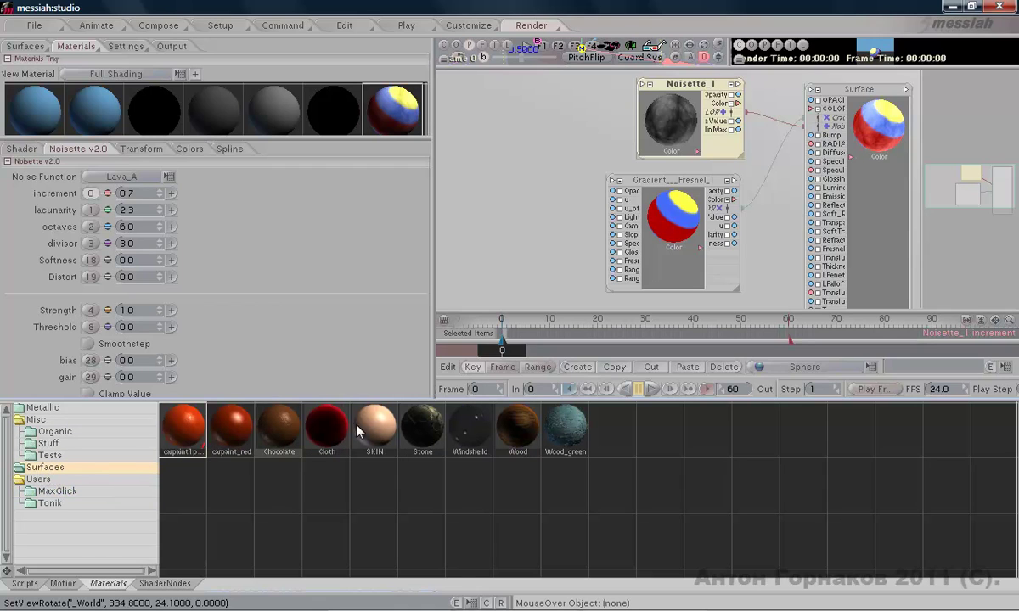
click(60, 456)
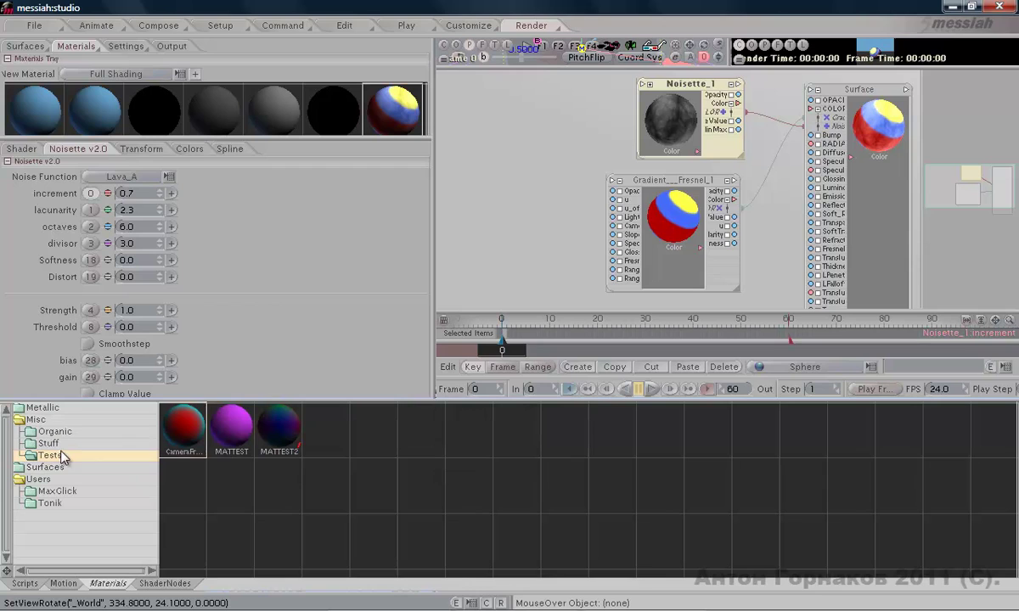
click(55, 432)
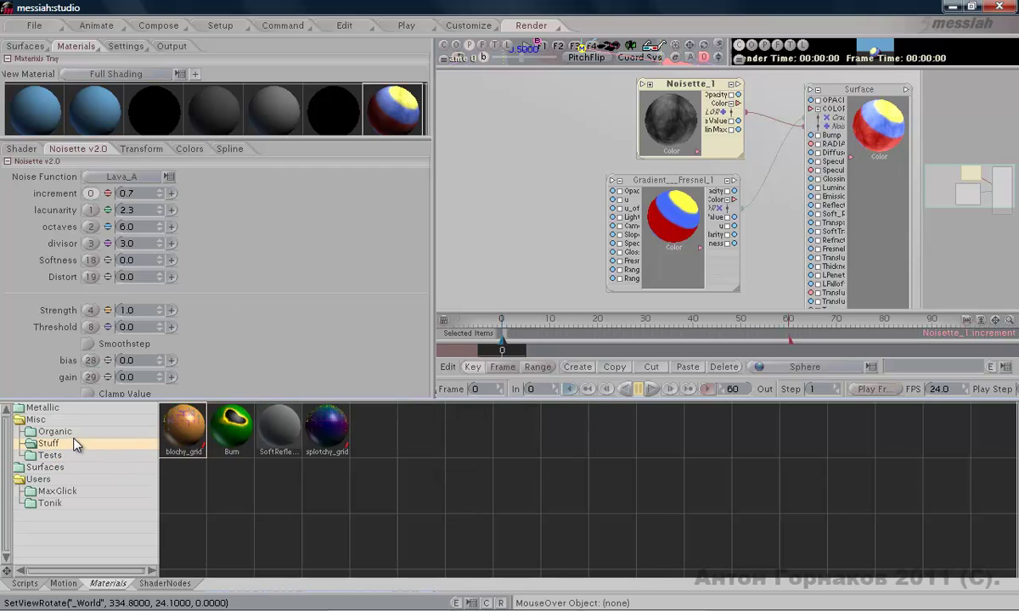
click(41, 408)
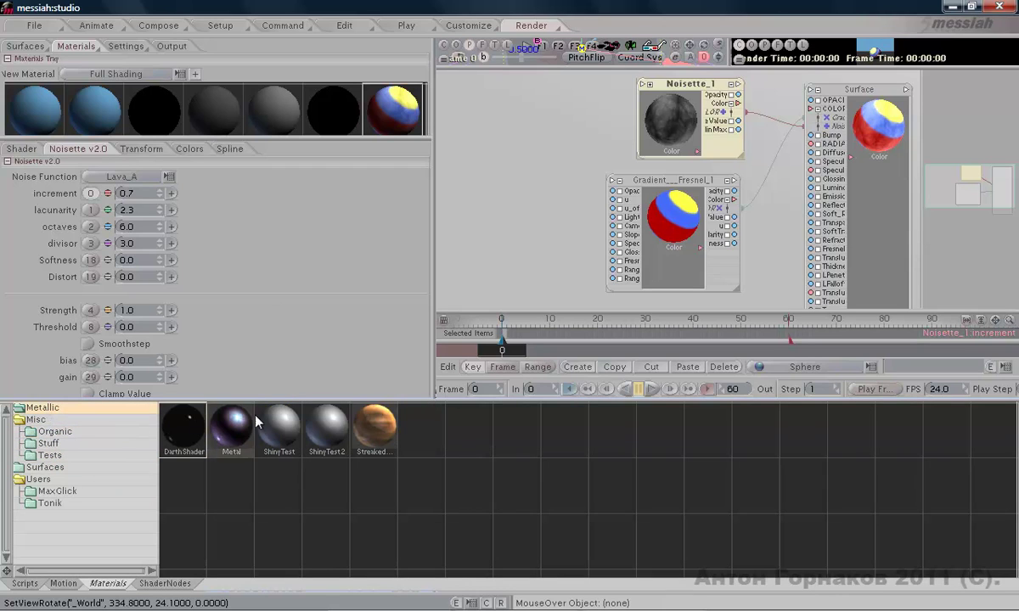
drag(308, 400, 308, 436)
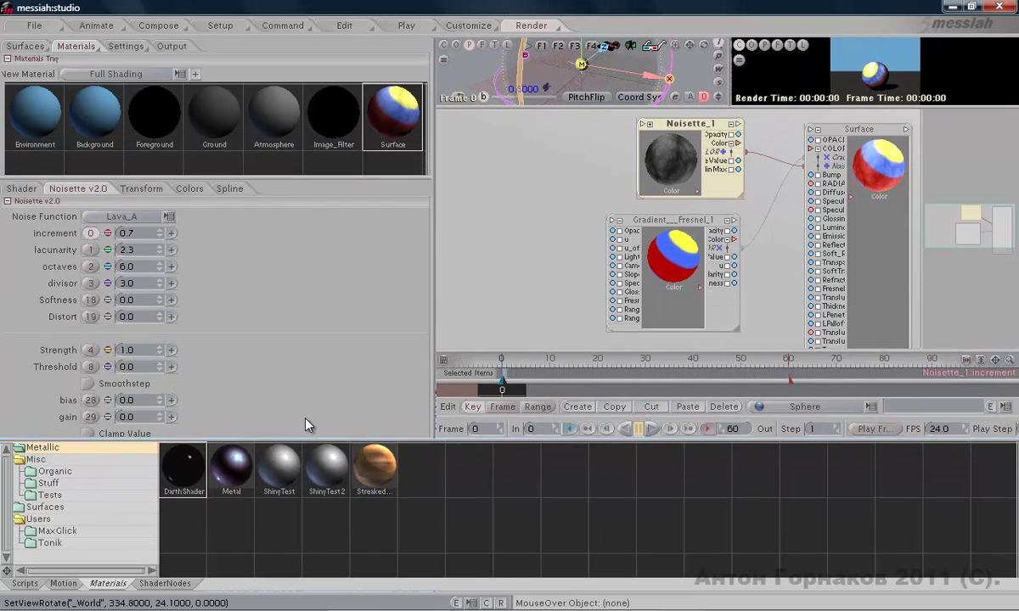
click(308, 426)
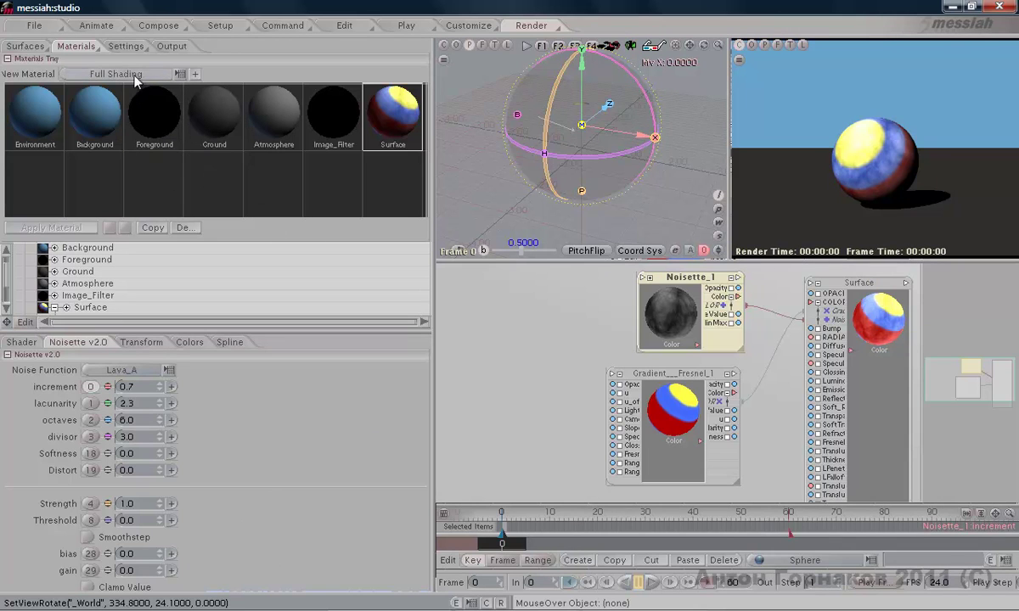
Review the commands for saving, loading and resetting render settings, plus the Anti Alias and Depth Of Field choices.
click(125, 44)
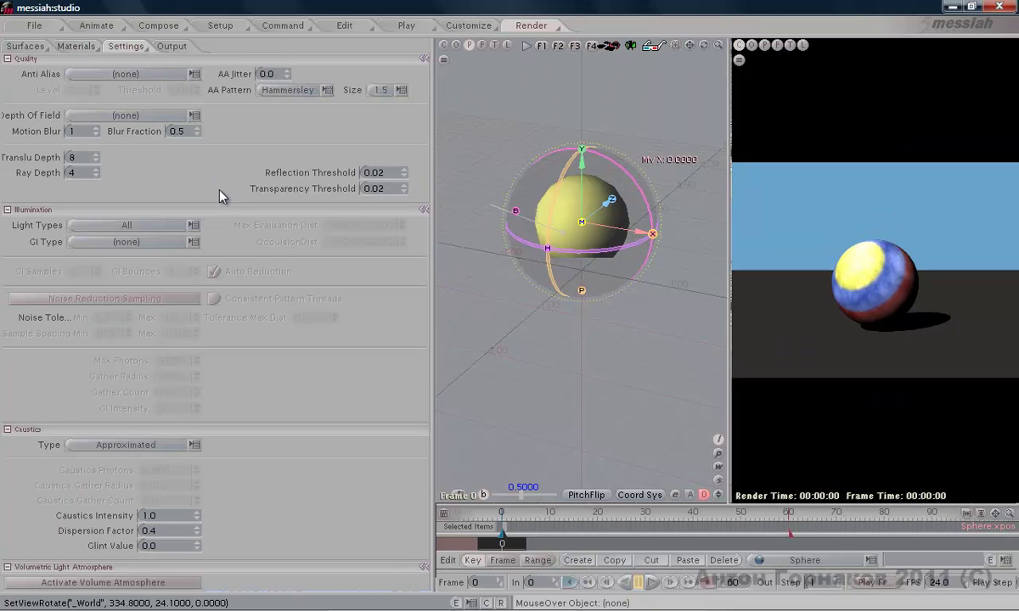
click(137, 49)
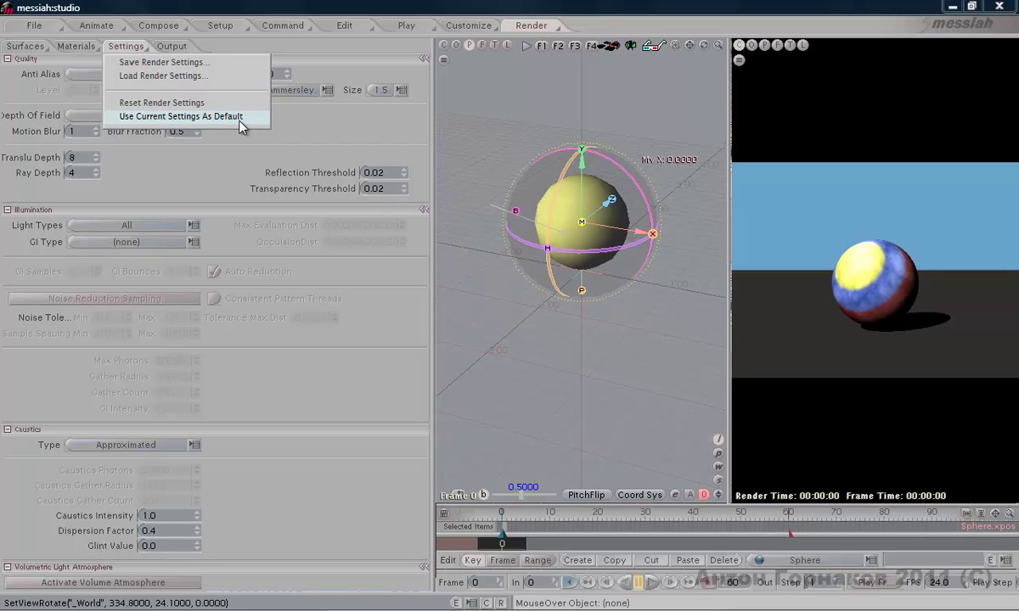
click(172, 9)
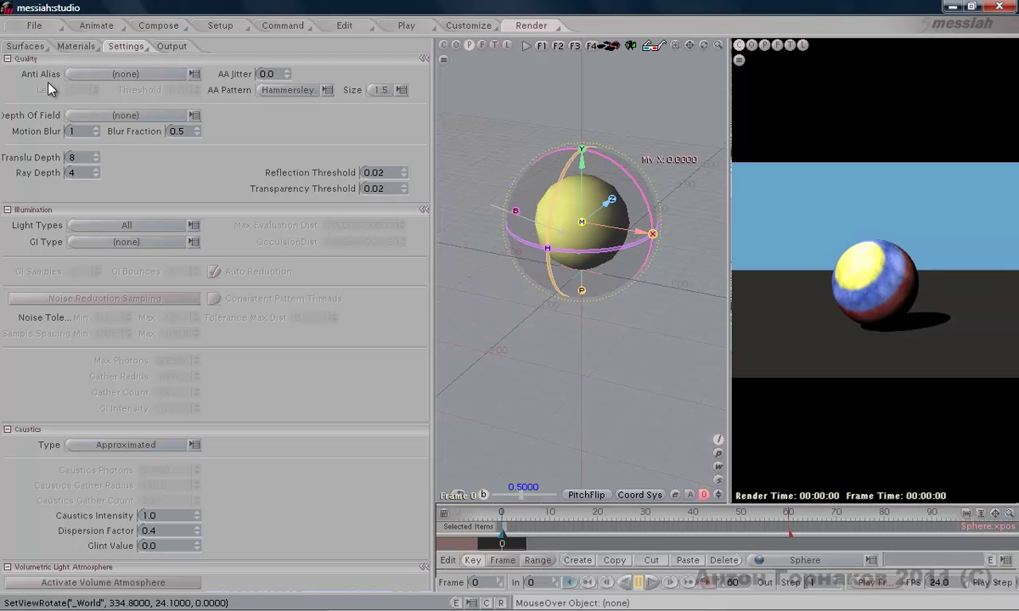
click(163, 74)
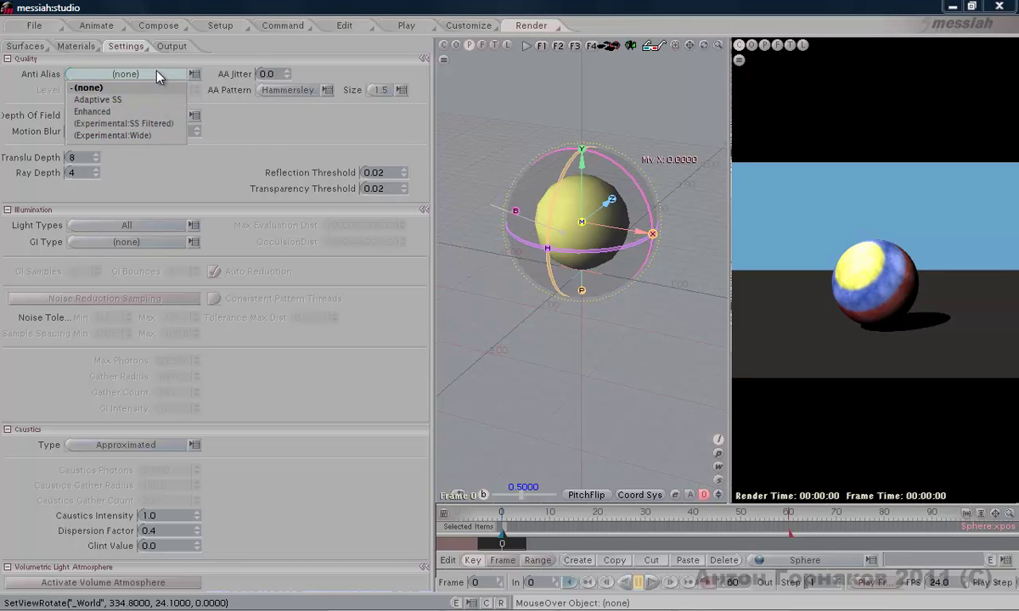
click(157, 76)
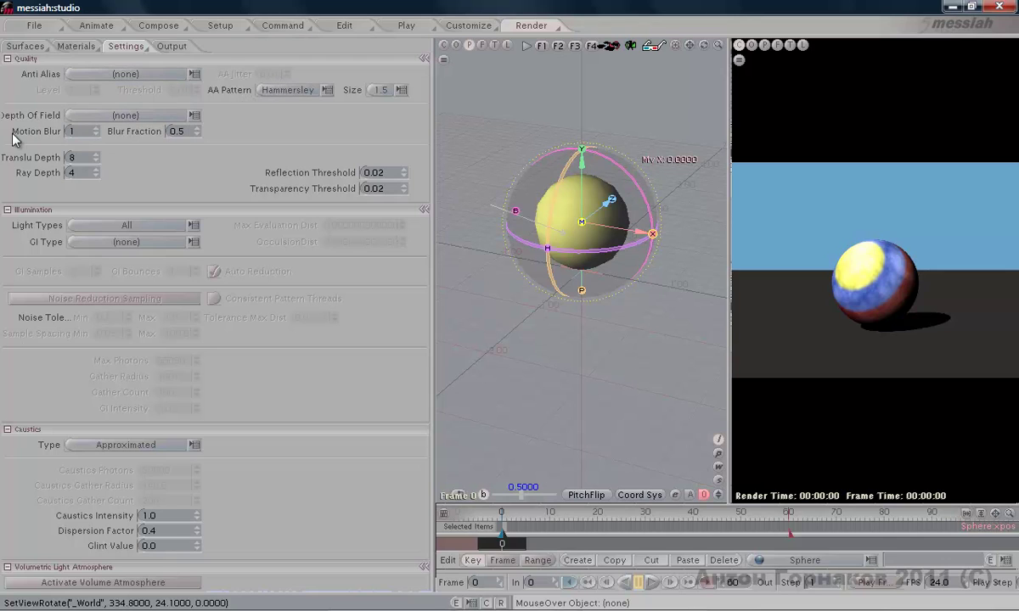
click(135, 116)
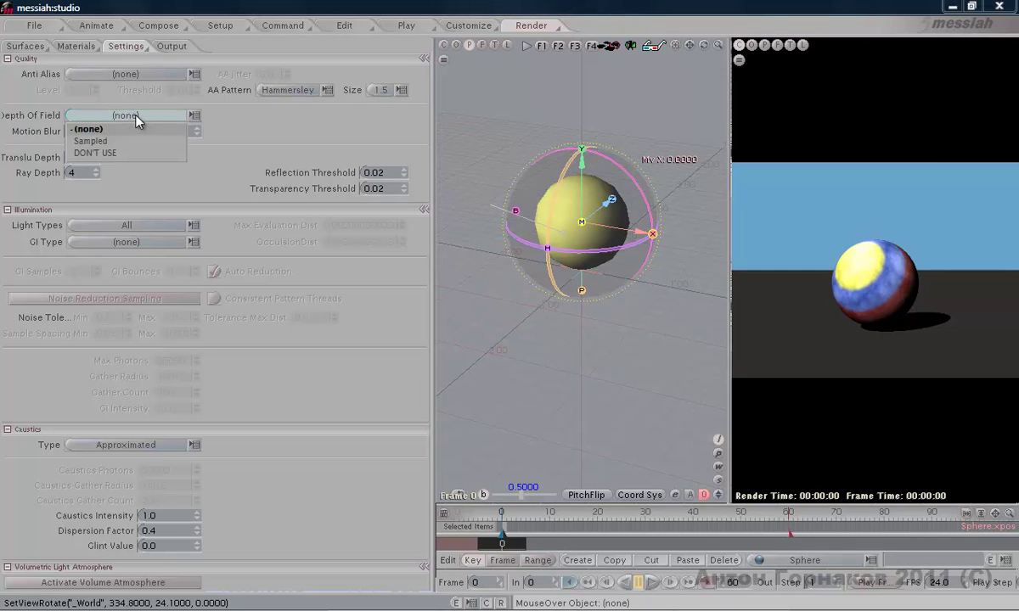
click(136, 116)
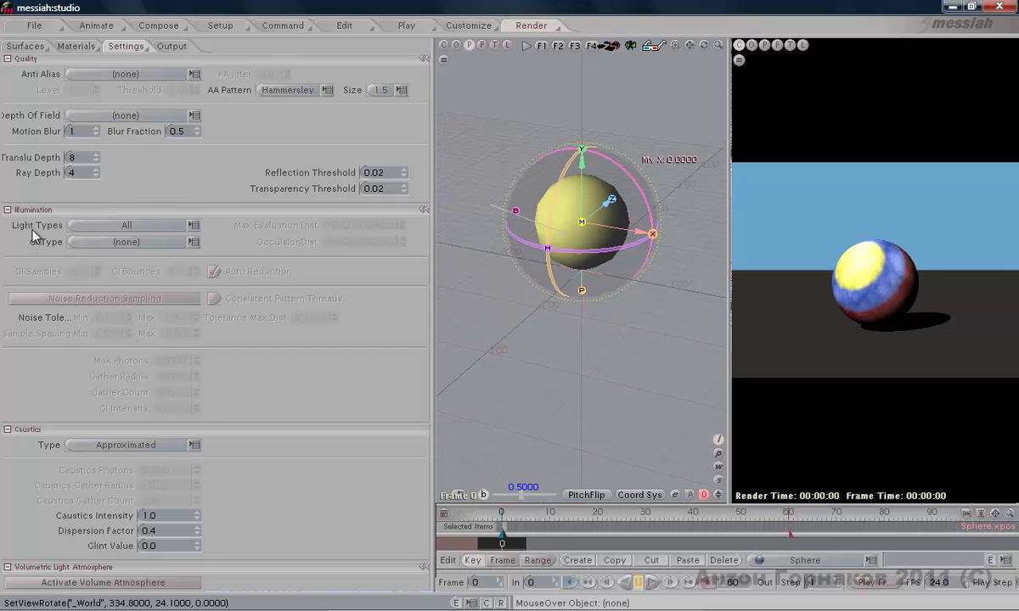
Examine the available Light Types and GI Type options in the illumination settings, keeping All and (none).
click(127, 227)
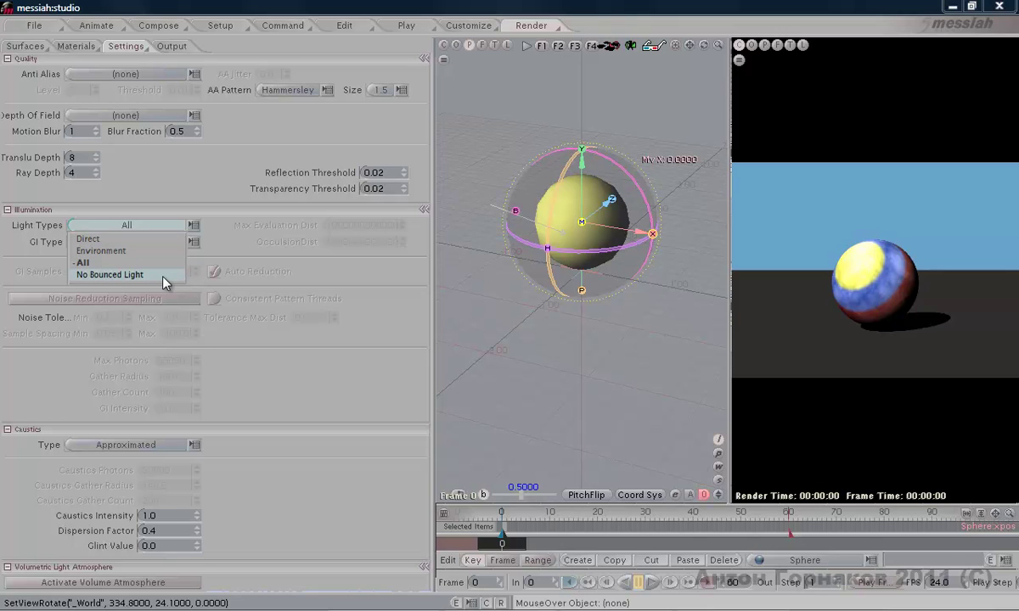
click(131, 225)
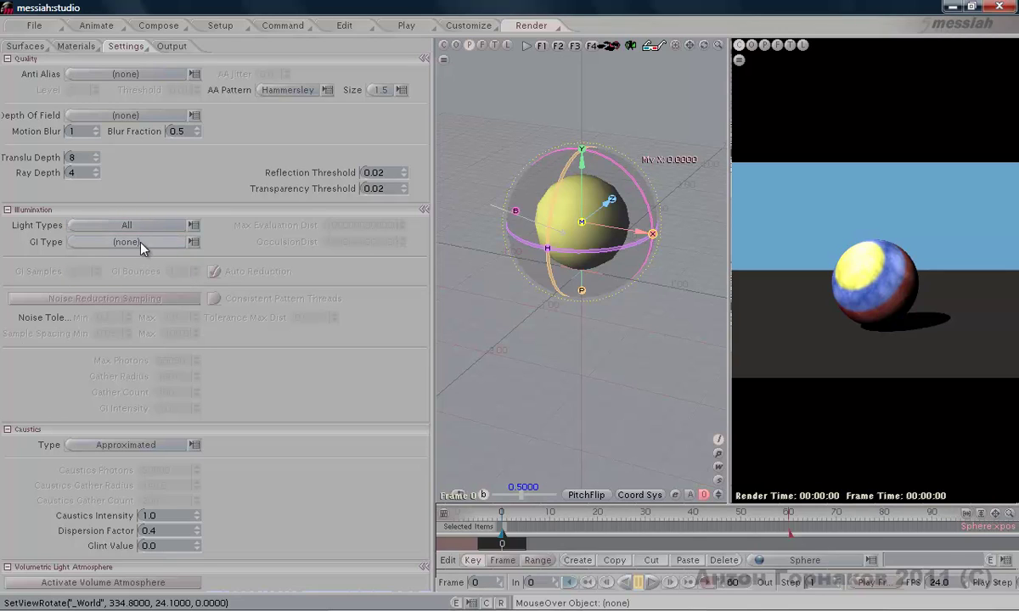
click(143, 244)
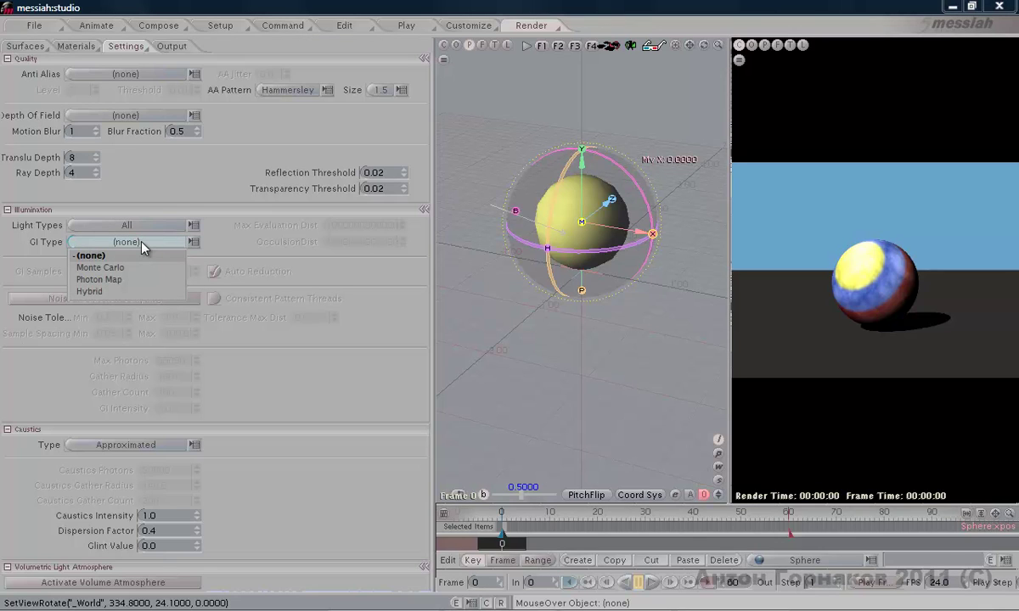
click(104, 255)
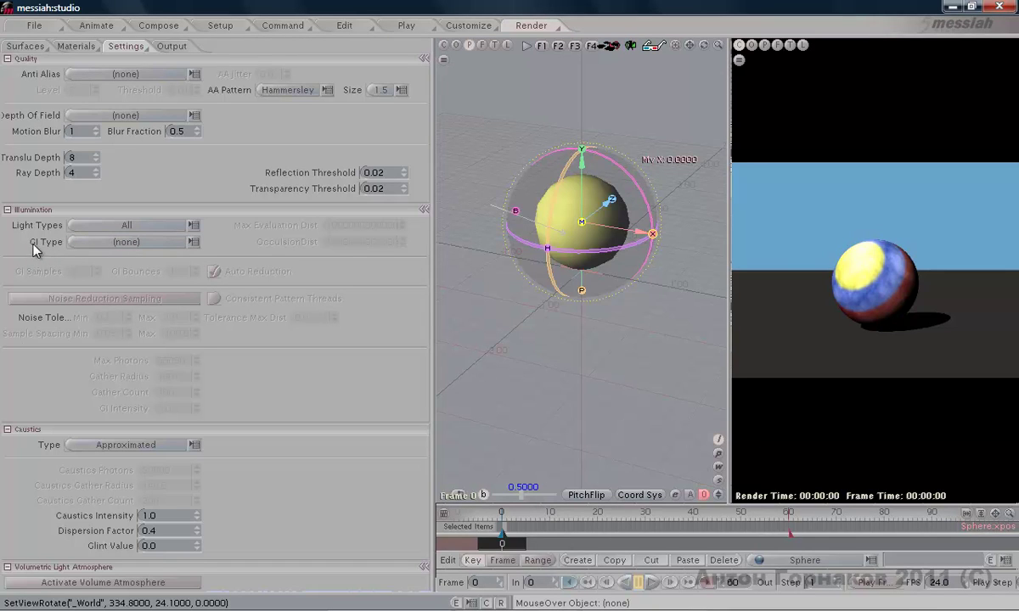
Set the GI Type to Monte Carlo, render the frame, and enlarge the render view.
click(128, 242)
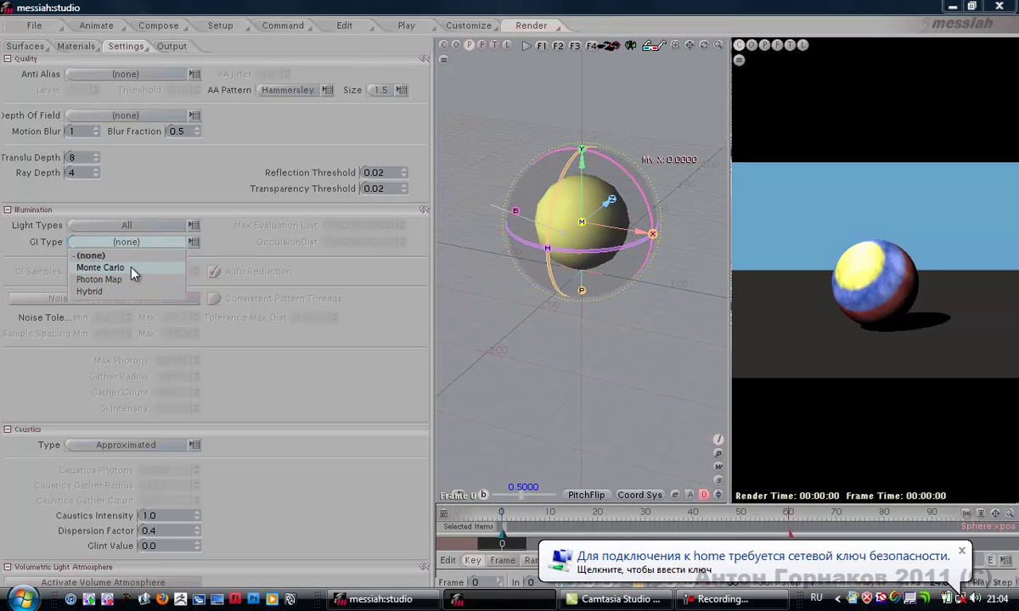
click(131, 269)
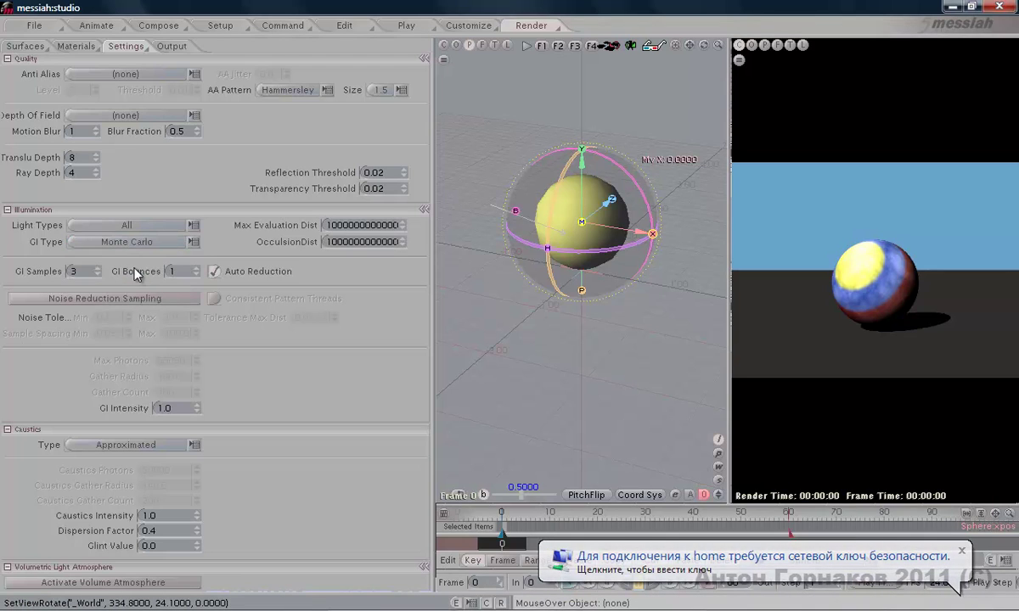
key(F10)
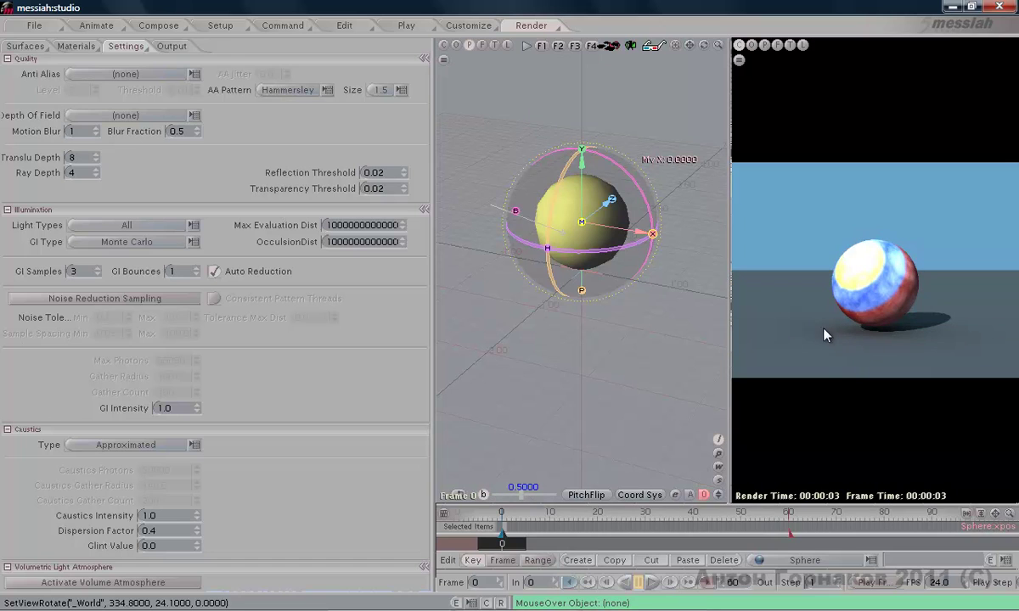
drag(736, 321, 533, 349)
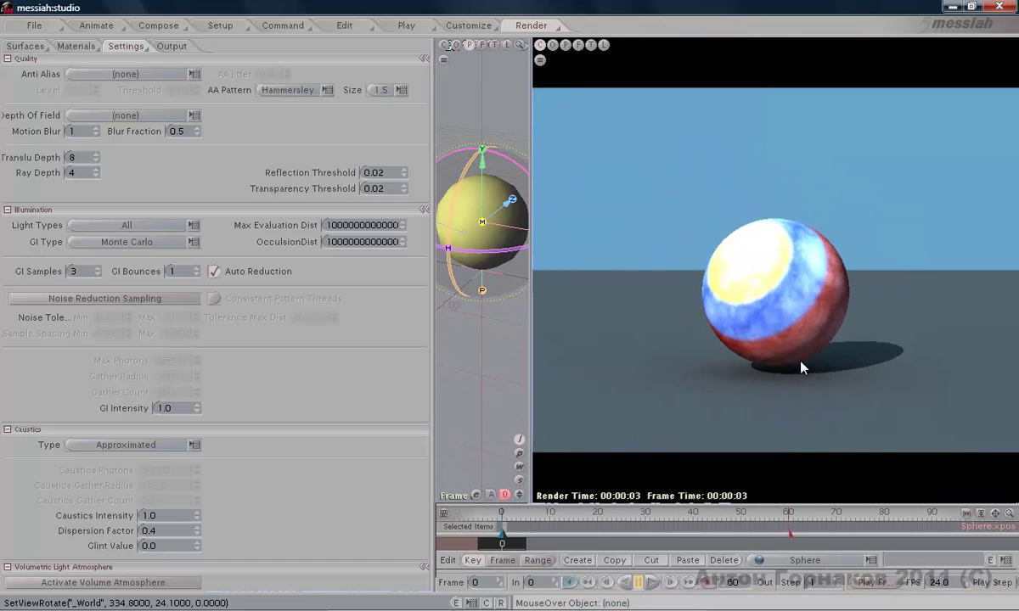
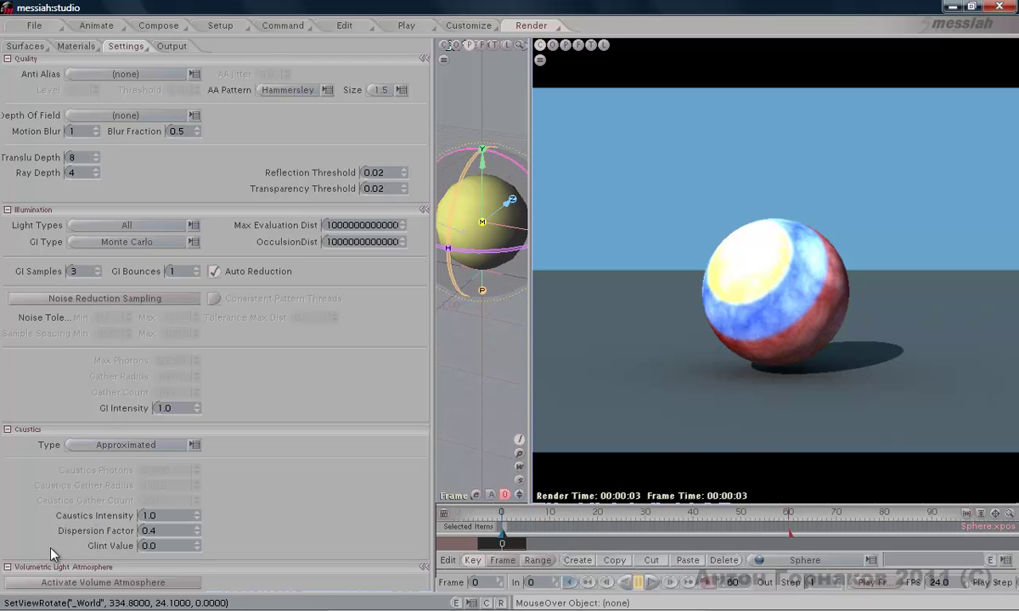
Look over the Caustics and Volumetric Light Atmosphere settings, and bring up the render output settings in a wider area.
click(7, 429)
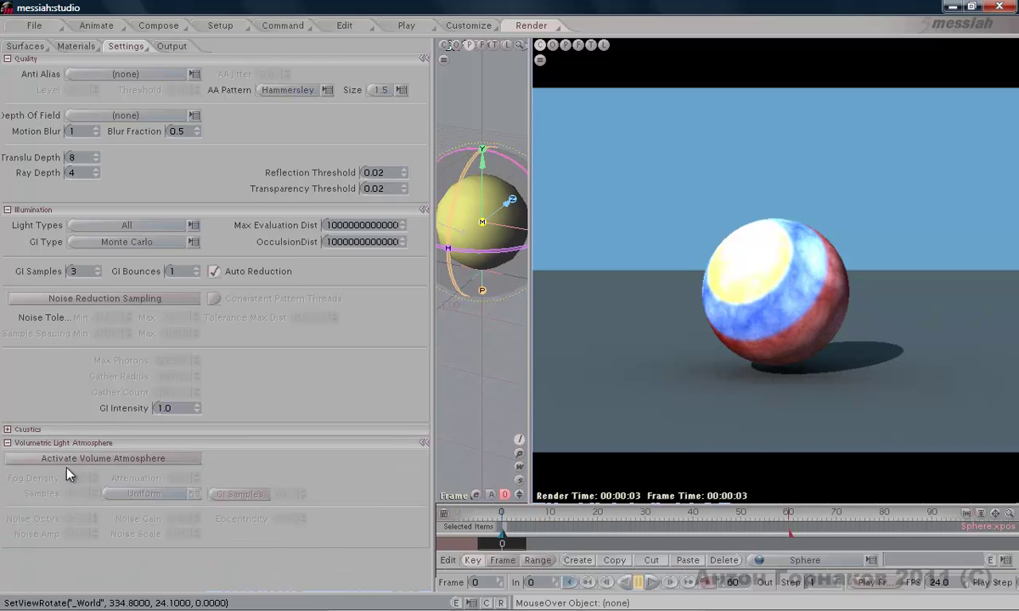
click(6, 430)
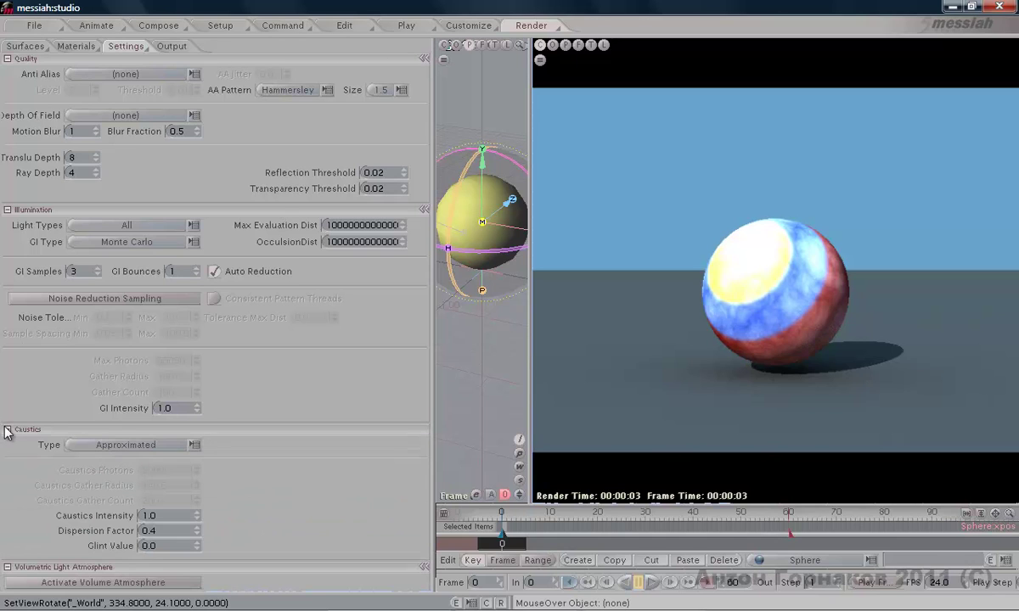
click(174, 47)
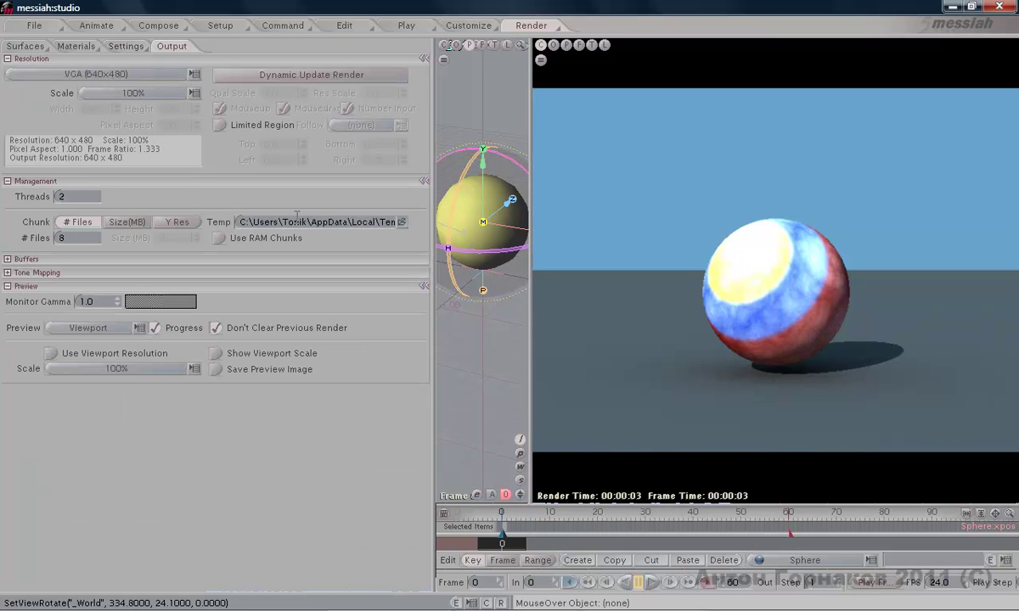
drag(431, 172, 442, 169)
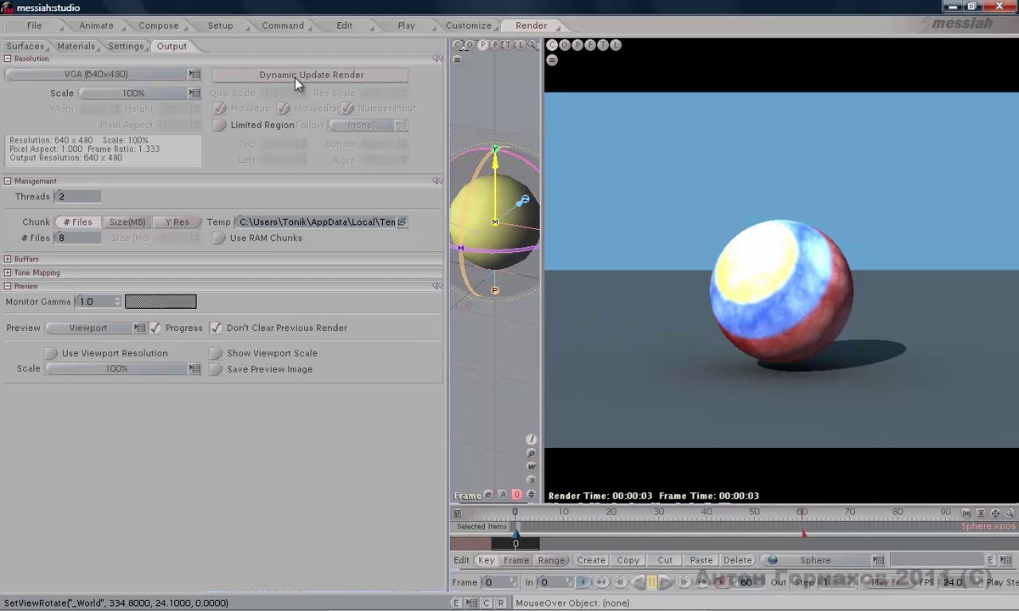
drag(547, 211, 607, 210)
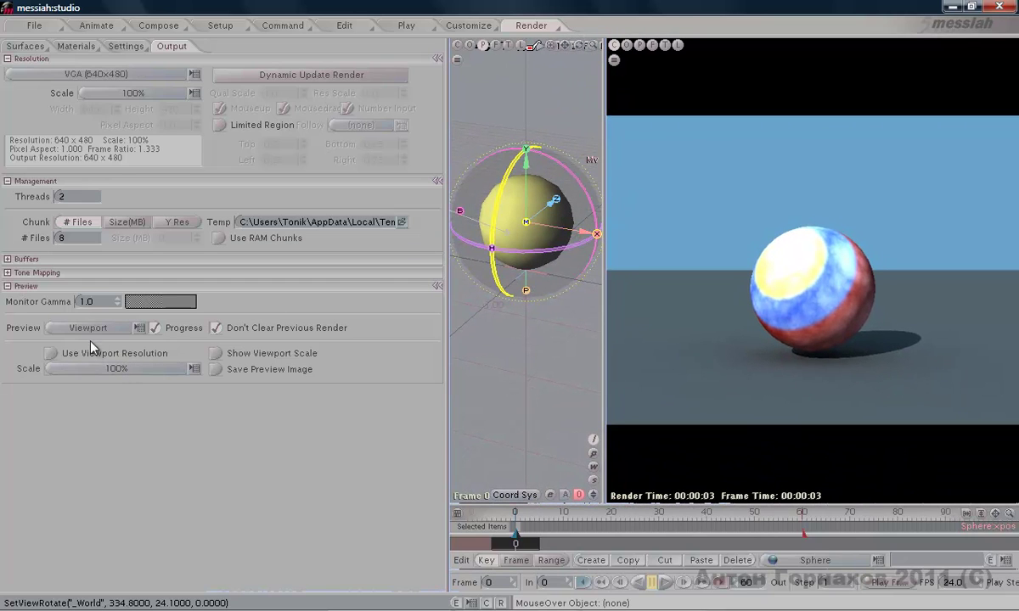
Raise the sphere above the ground along its Y axis with Dynamic Update Render switched on only during the move.
click(344, 77)
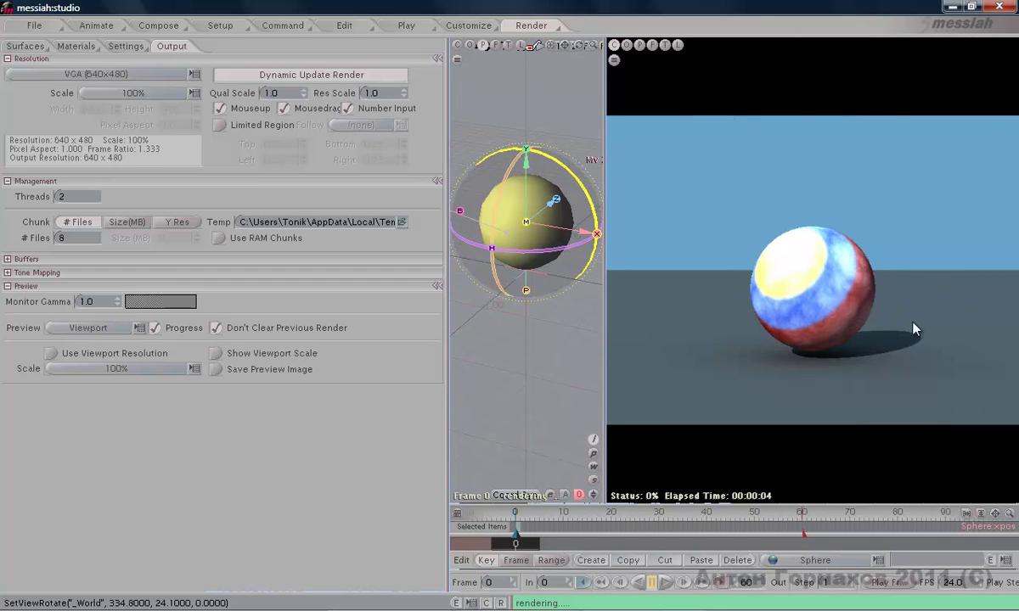
click(526, 168)
drag(524, 172, 526, 7)
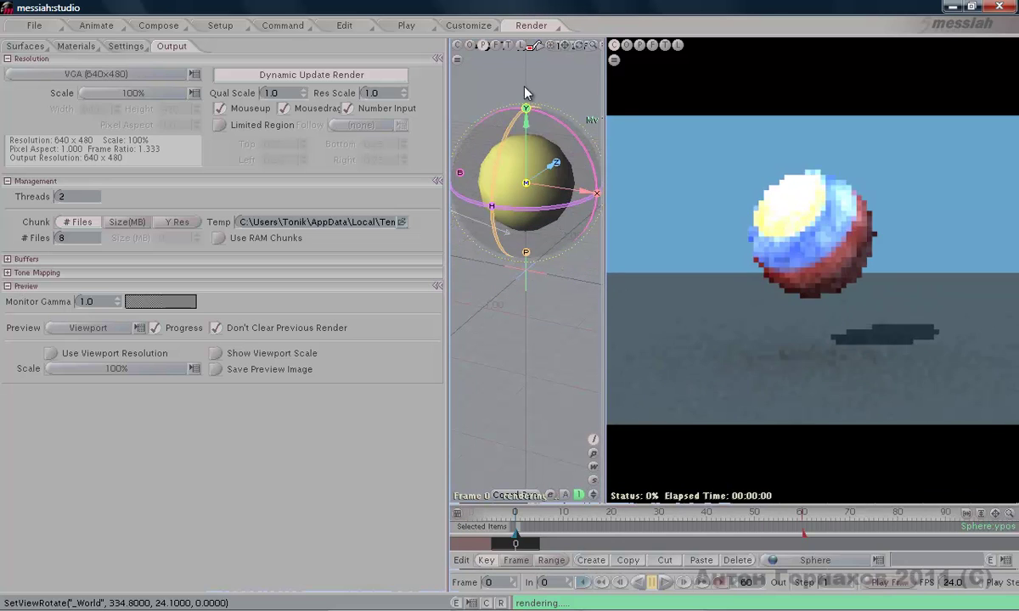
drag(491, 117, 508, 236)
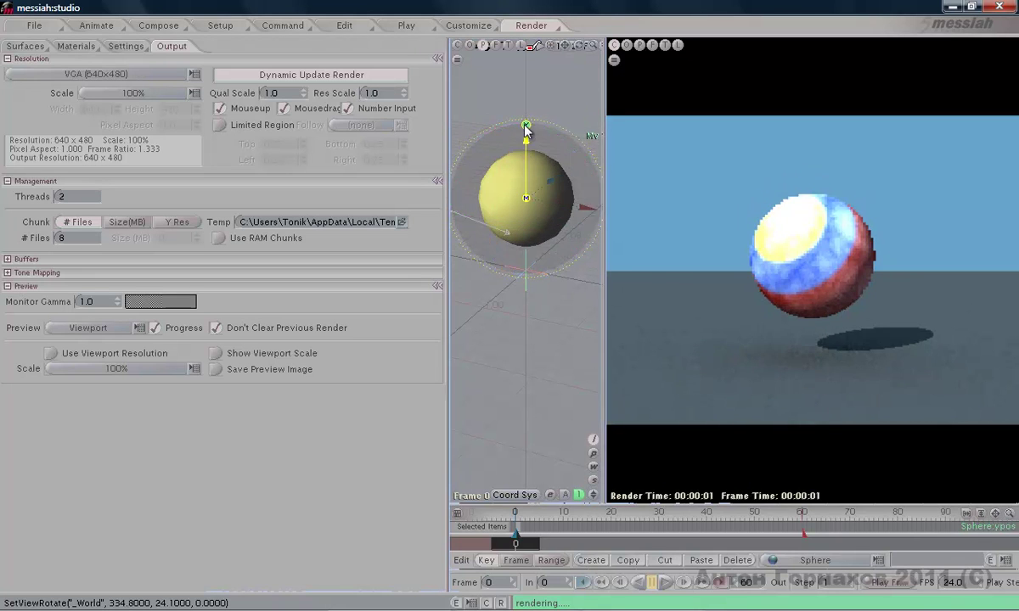
drag(526, 127, 526, 119)
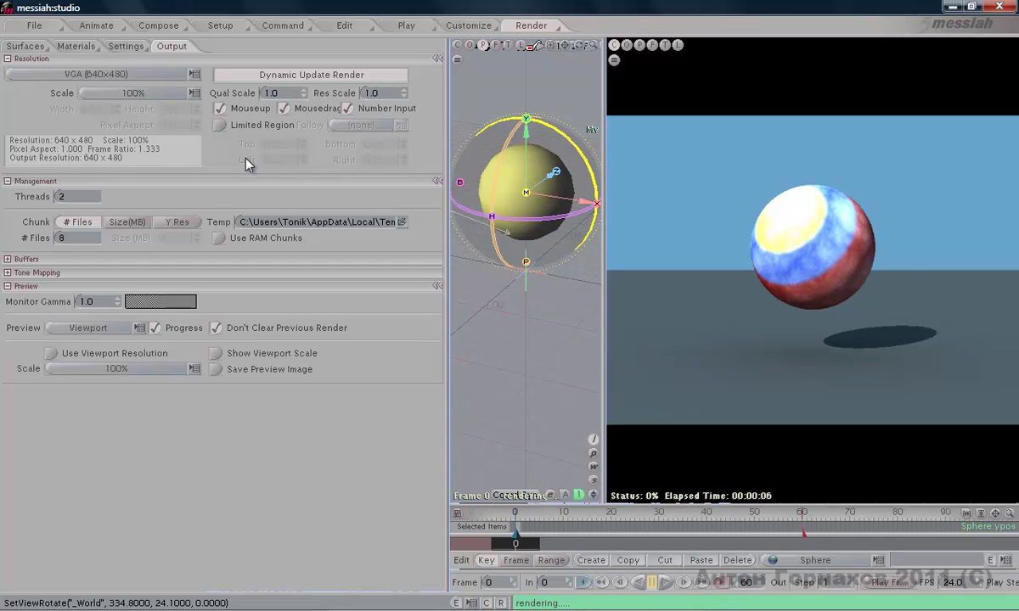
click(328, 81)
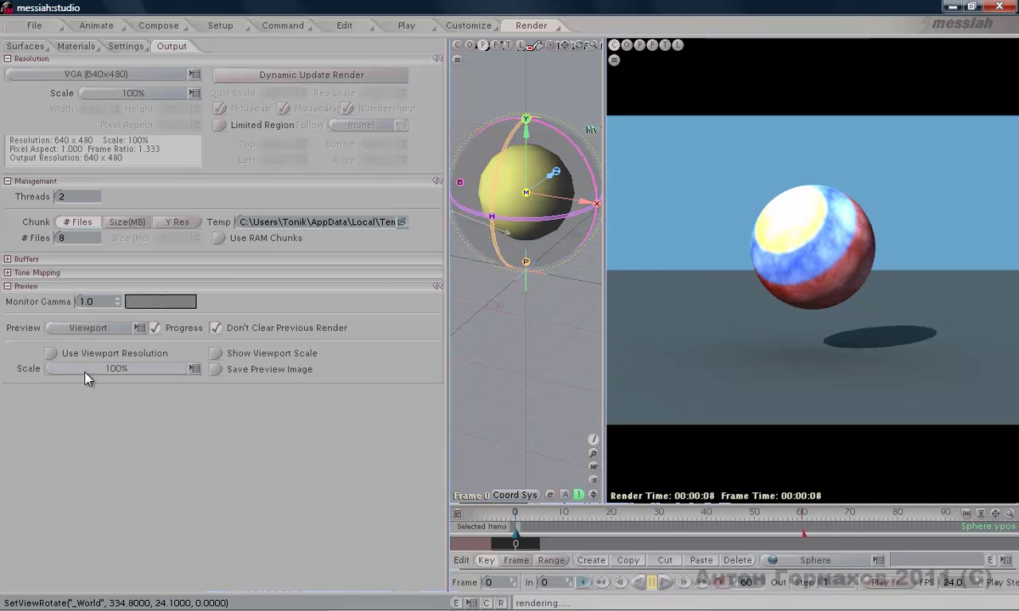
Review the output resolution presets and scale percentages, keeping VGA (640x480) at 100%.
click(132, 74)
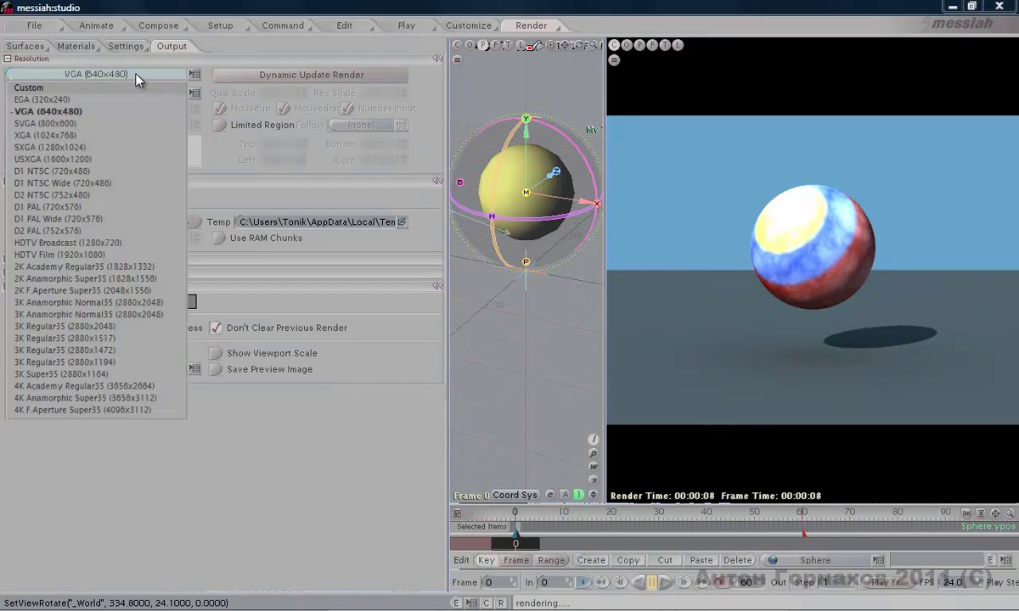
click(81, 112)
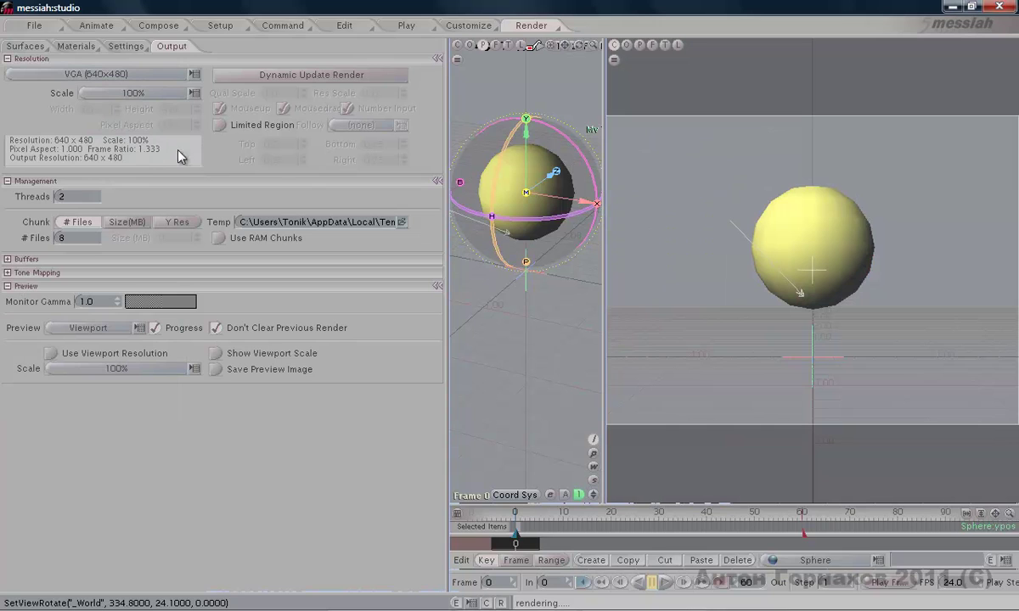
click(172, 95)
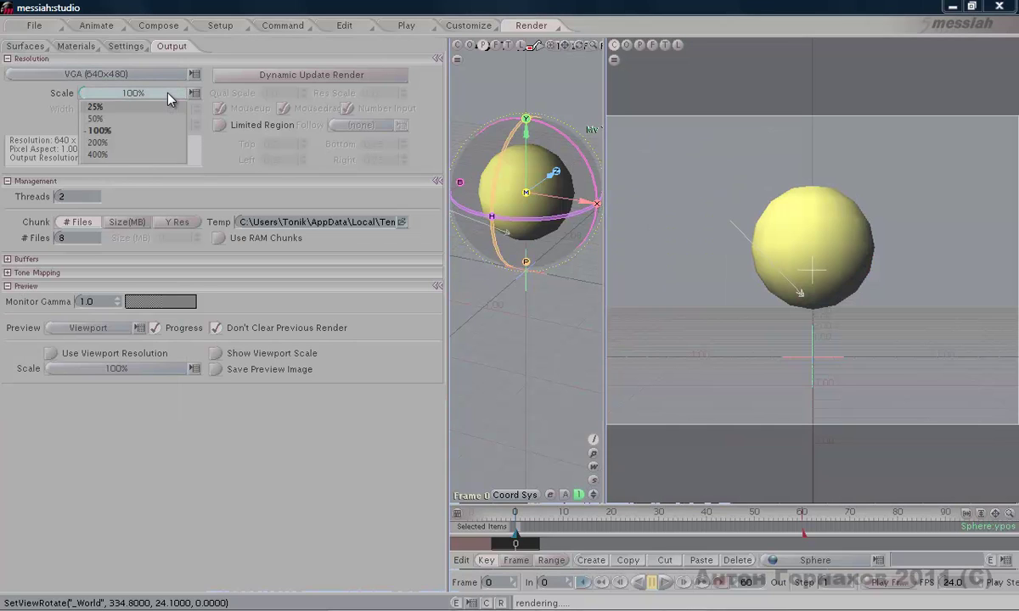
click(156, 92)
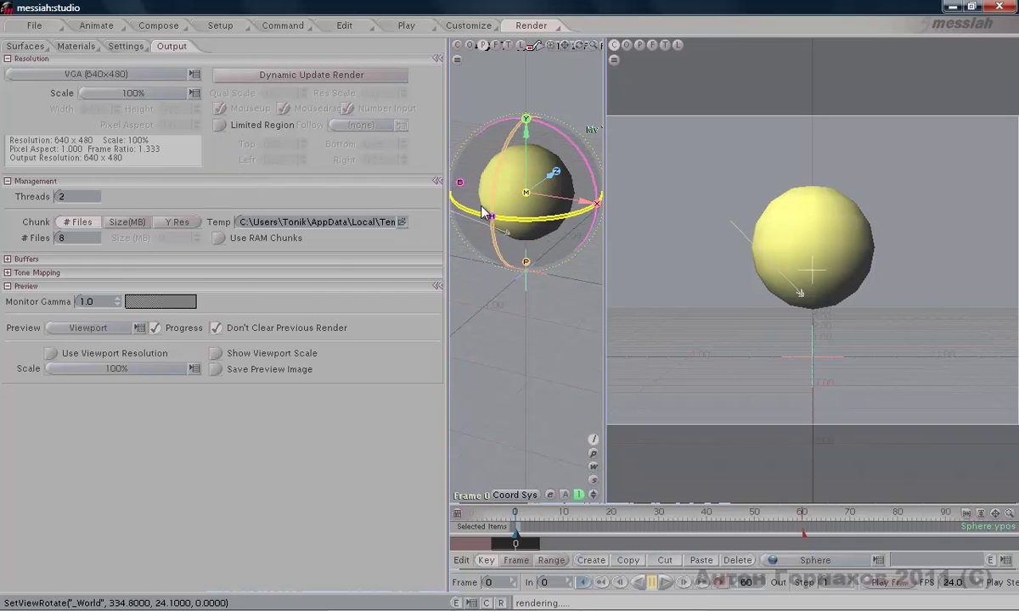
Try a Limited Region render, reshape the region to cover only part of the sphere, and switch the limit off.
click(220, 125)
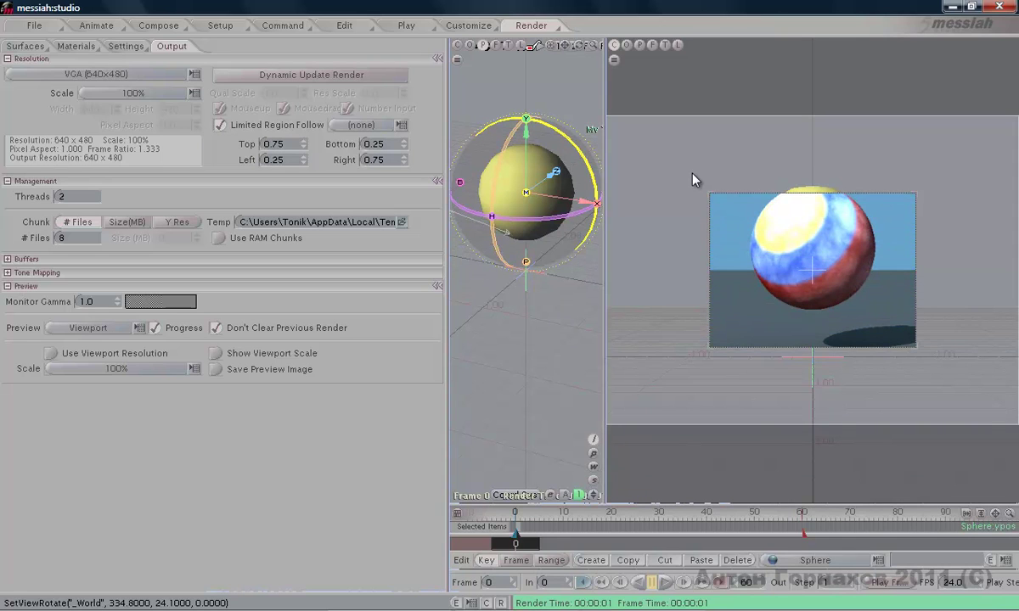
drag(713, 204, 789, 142)
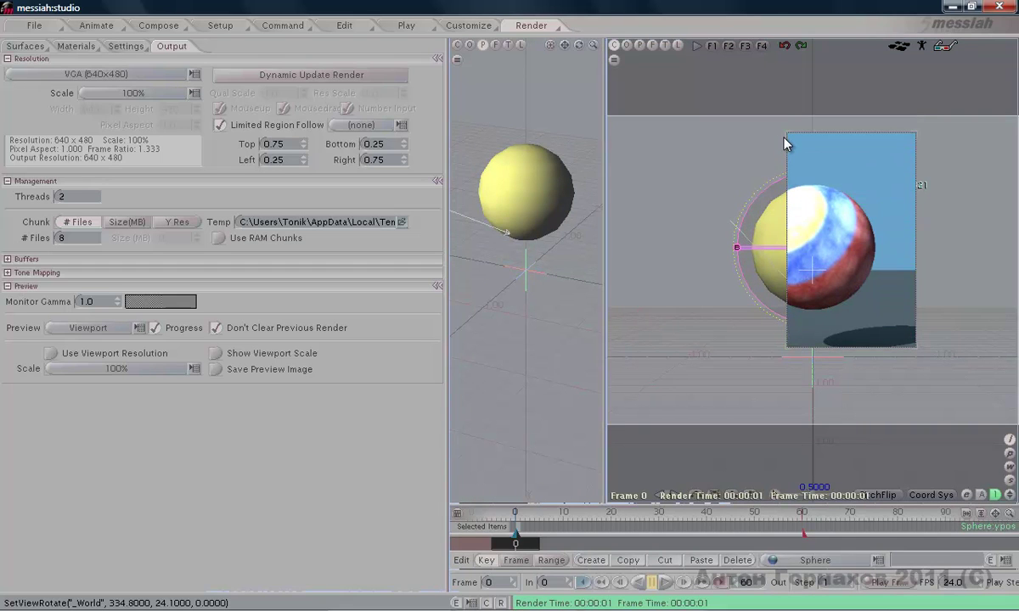
mouse_move(783, 138)
mouse_down()
mouse_move(778, 155)
mouse_move(789, 141)
mouse_up()
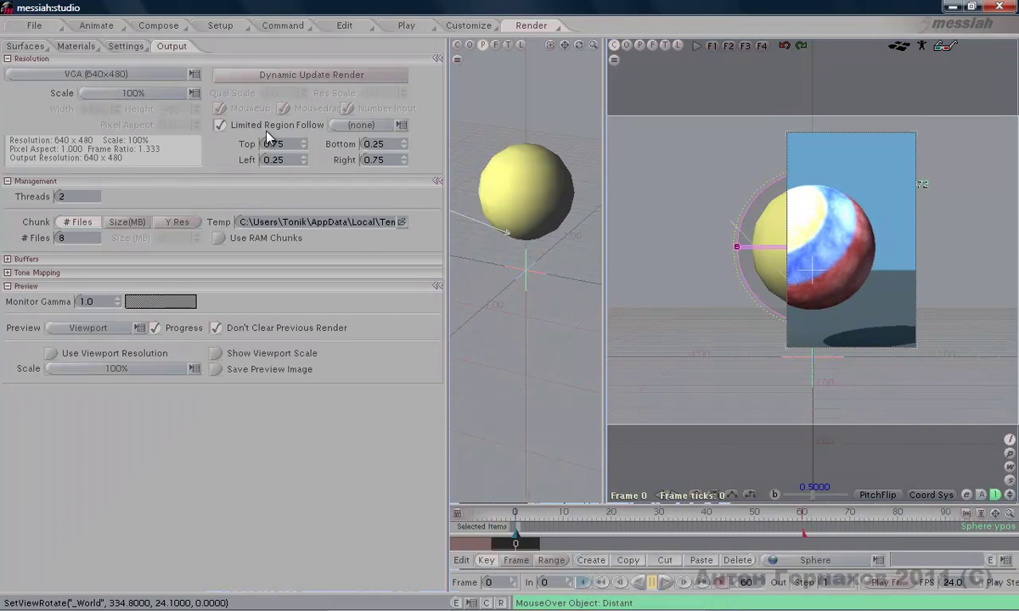
click(221, 126)
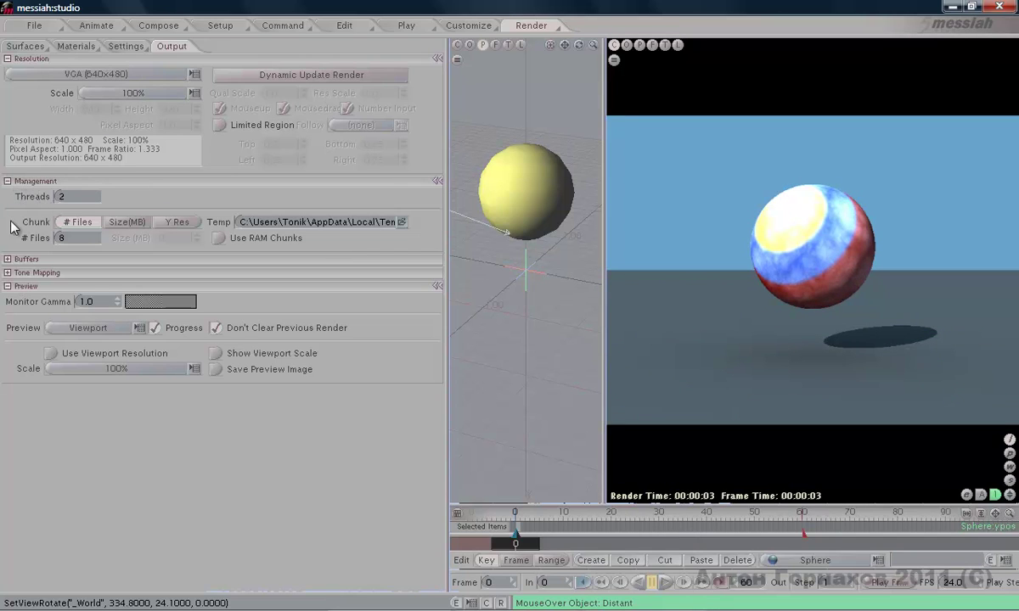
Review the render thread count and the Size(MB) and Y Res chunk modes, keeping chunks set by number of files.
click(68, 196)
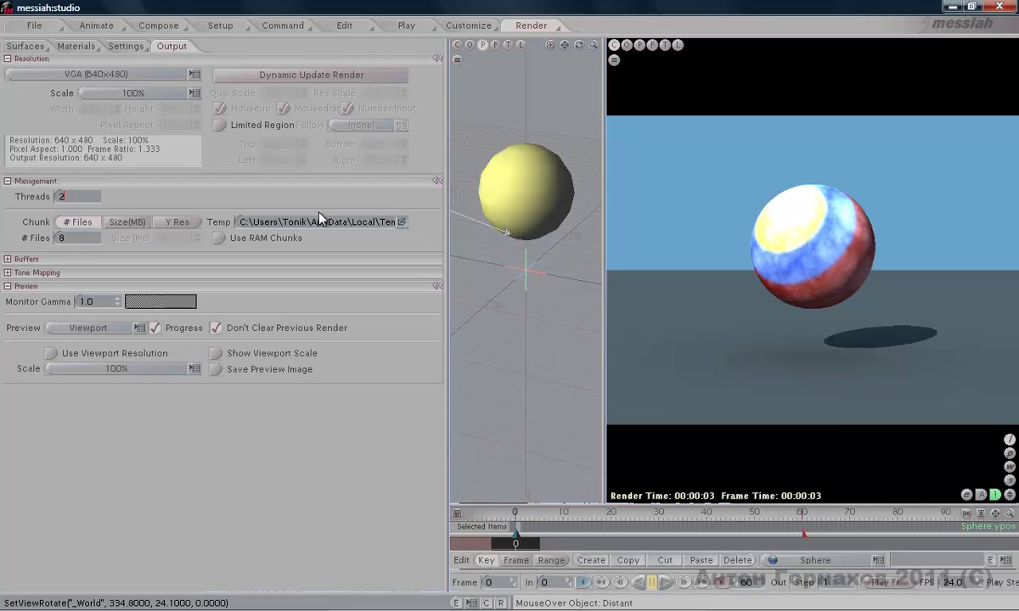
click(129, 222)
click(176, 222)
click(146, 222)
click(78, 222)
Try enabling the Alpha, Depth, Shadow and ObjectID output buffers, and switch Surface Normal on and back off.
click(9, 259)
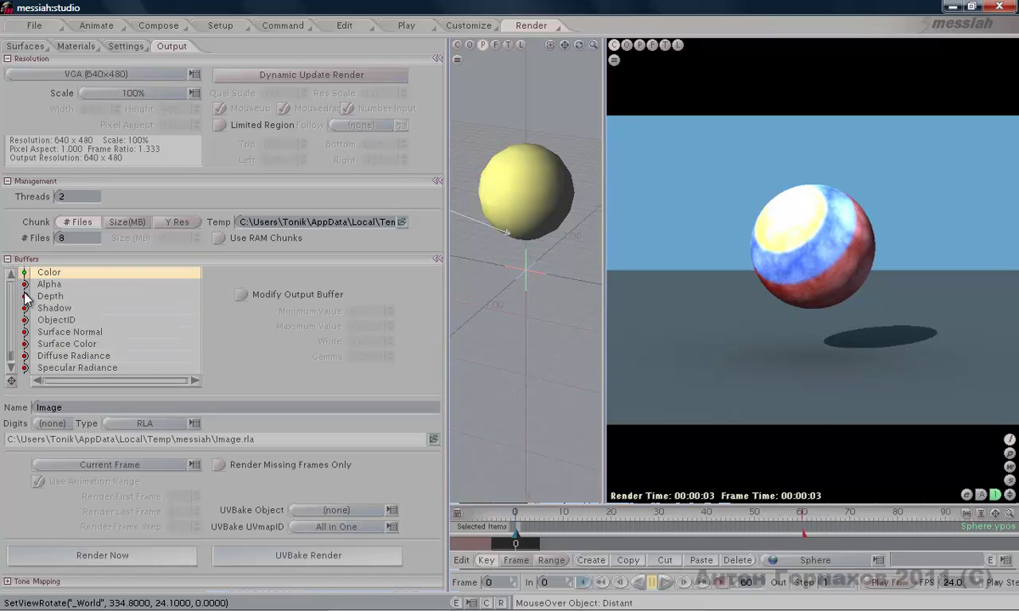
click(11, 321)
click(10, 274)
click(156, 268)
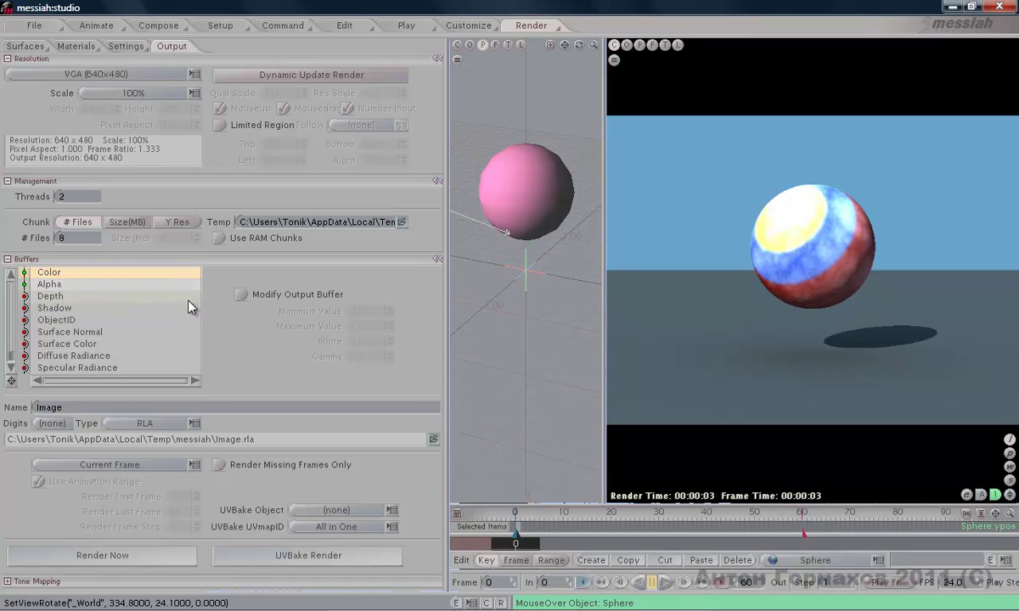
click(66, 287)
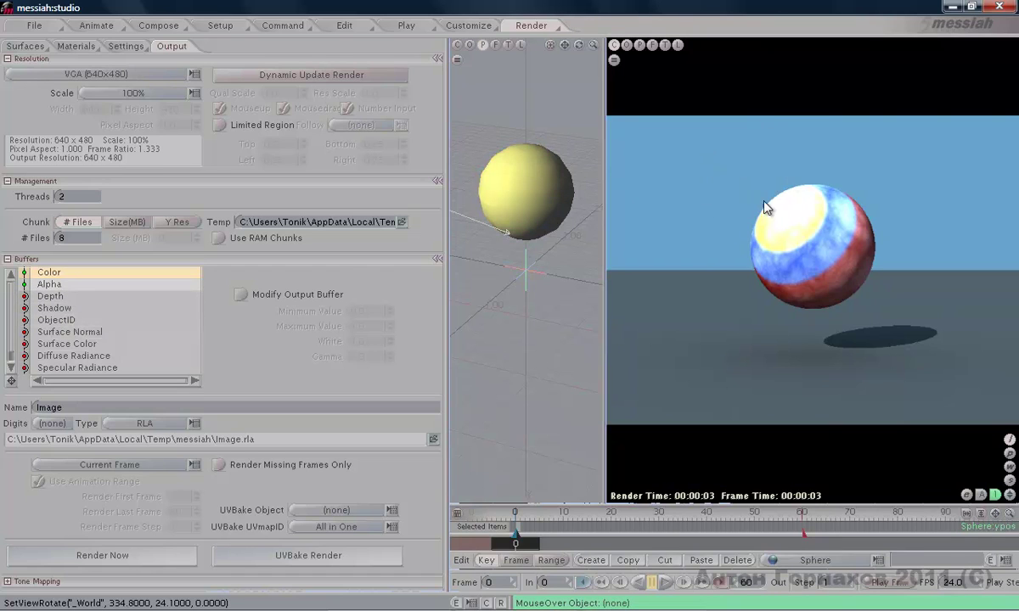
click(25, 297)
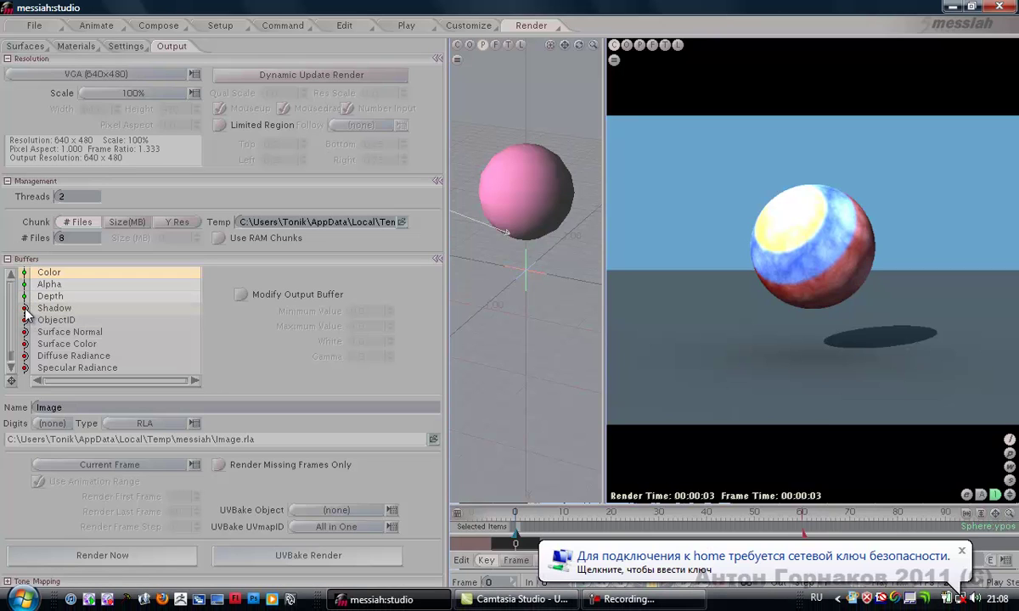
click(24, 308)
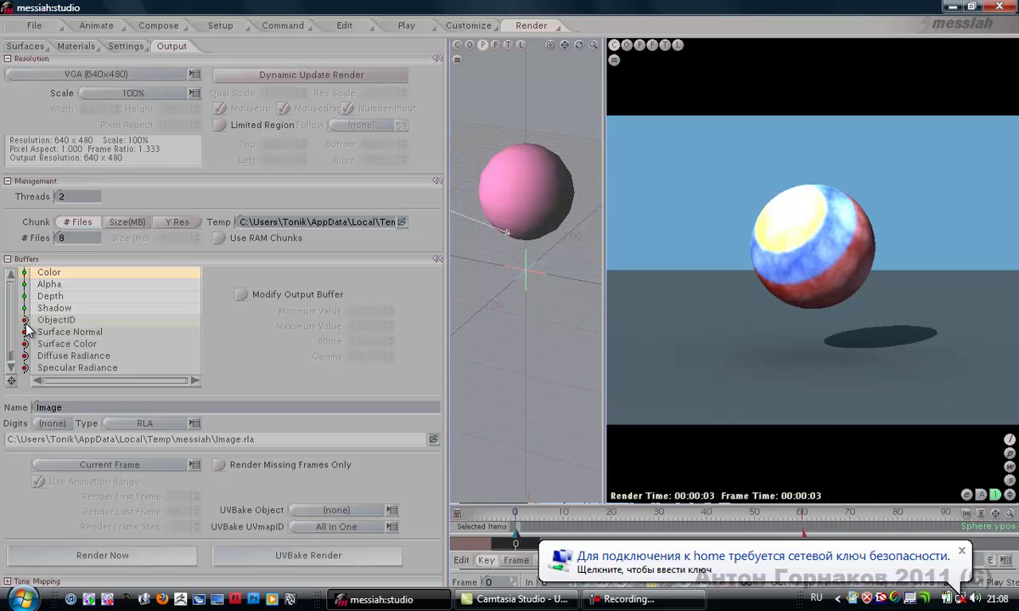
click(25, 320)
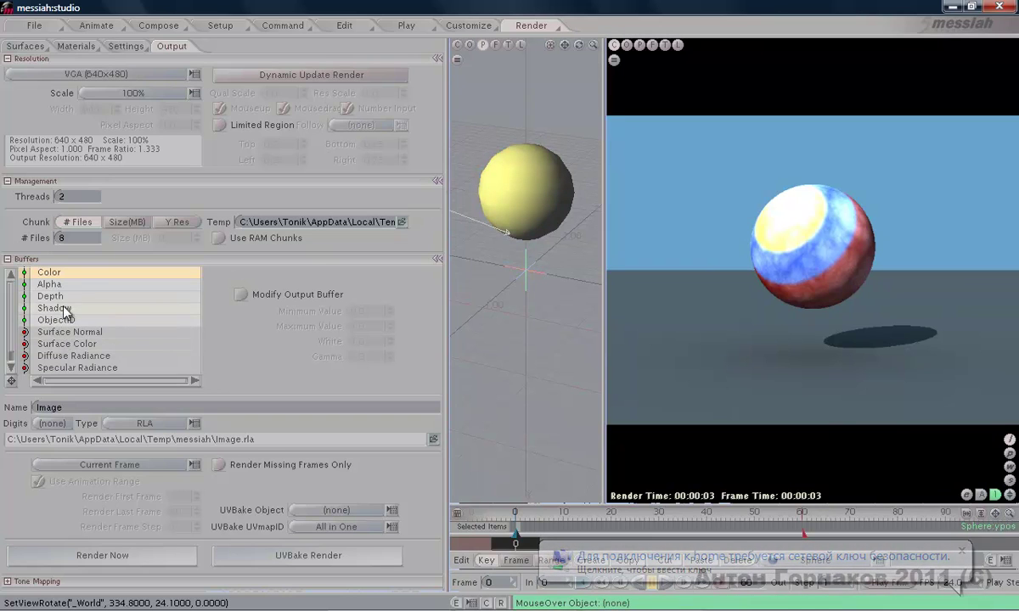
click(24, 332)
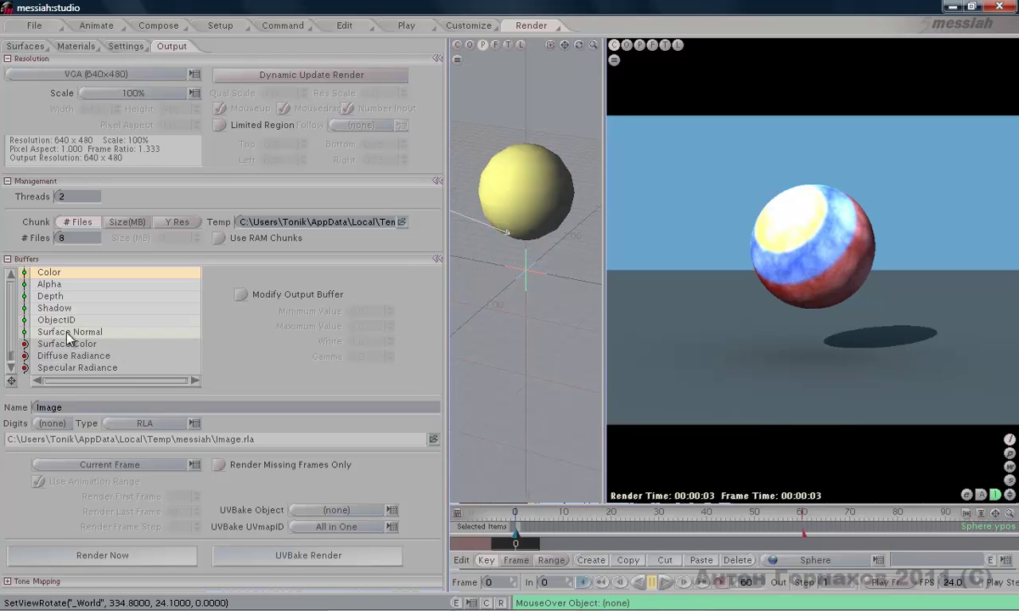
click(25, 332)
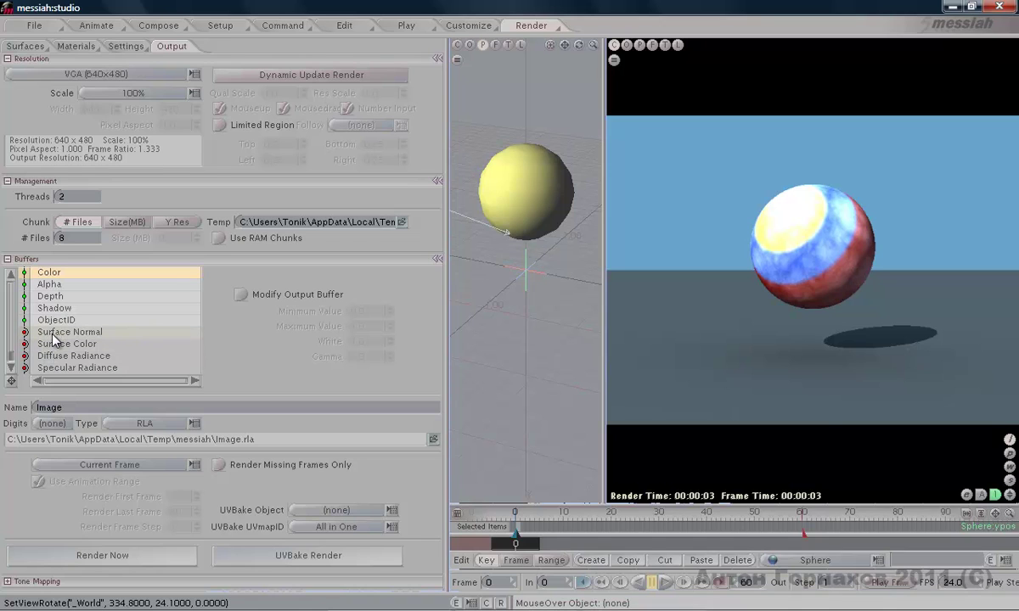
Look at the Diffuse Radiance buffer's output settings, and turn on Modify Output Buffer for Specular Radiance.
click(12, 346)
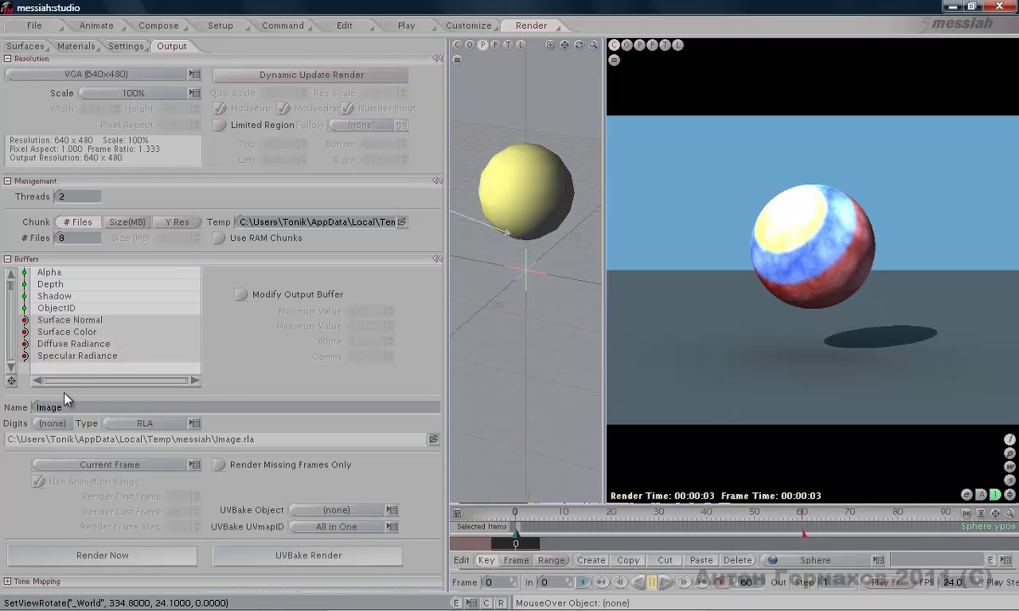
click(68, 345)
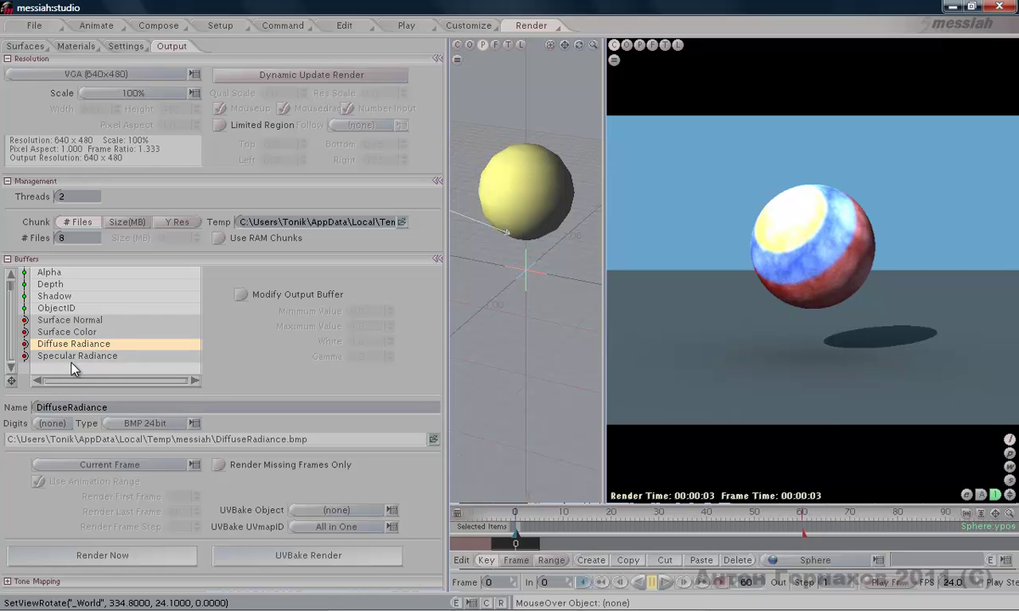
click(72, 358)
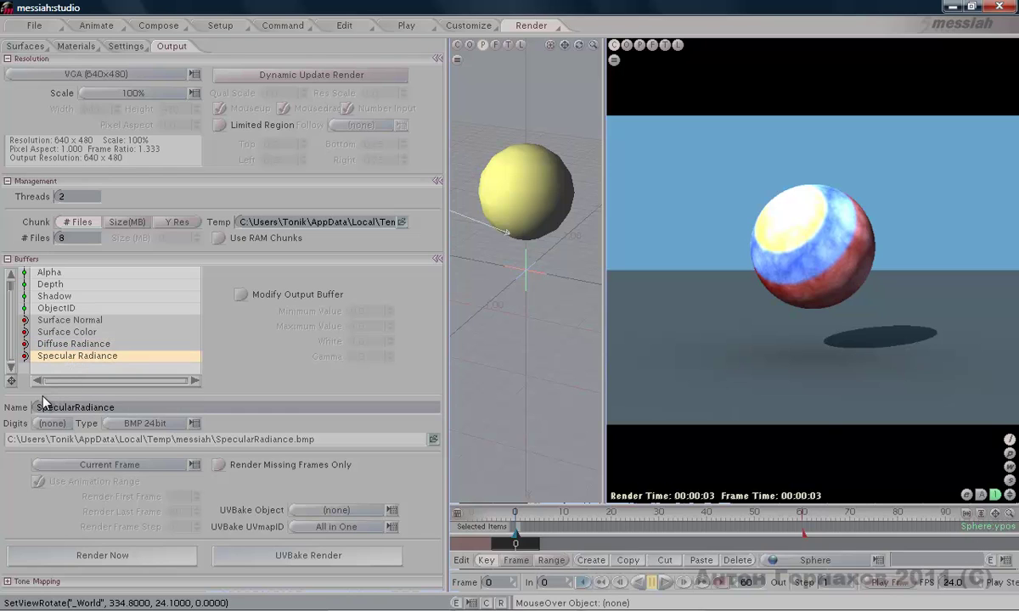
scroll(14, 293, up, 1)
scroll(12, 305, down, 1)
click(241, 295)
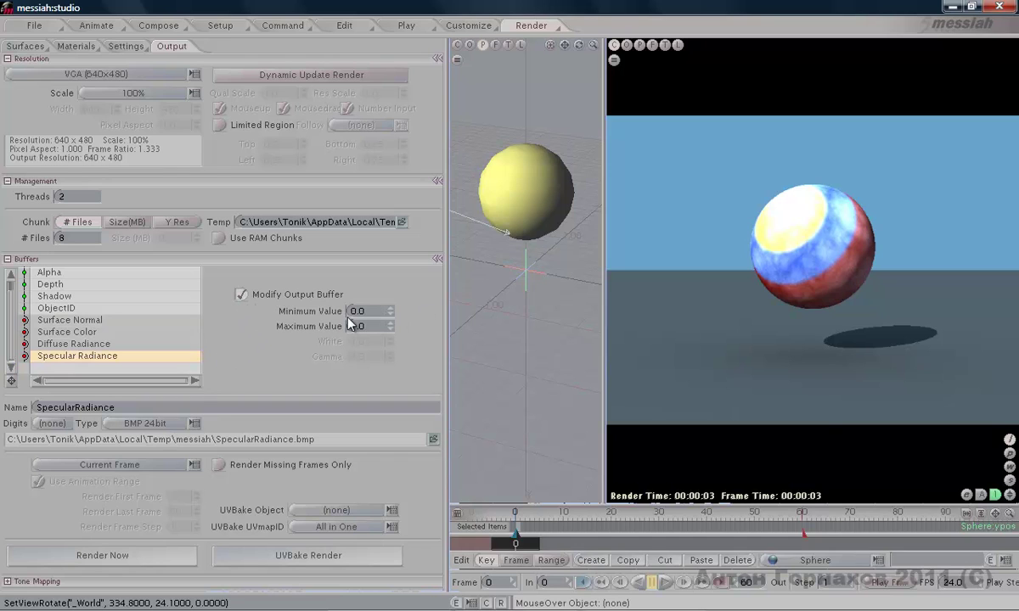
click(10, 273)
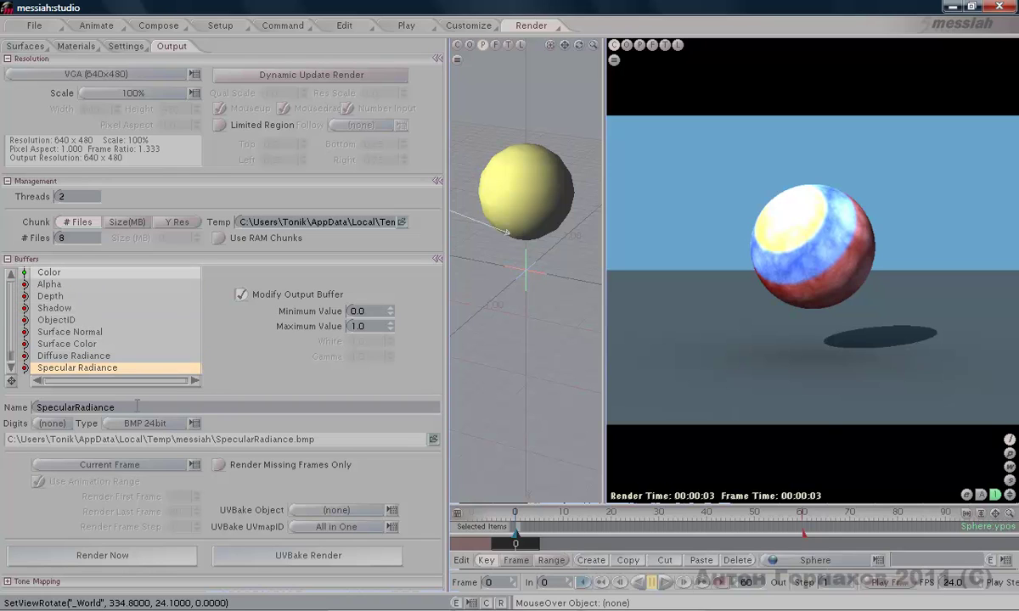
Review the Specular Radiance buffer's output name and the available image file formats, keeping BMP 24bit.
drag(126, 407, 44, 407)
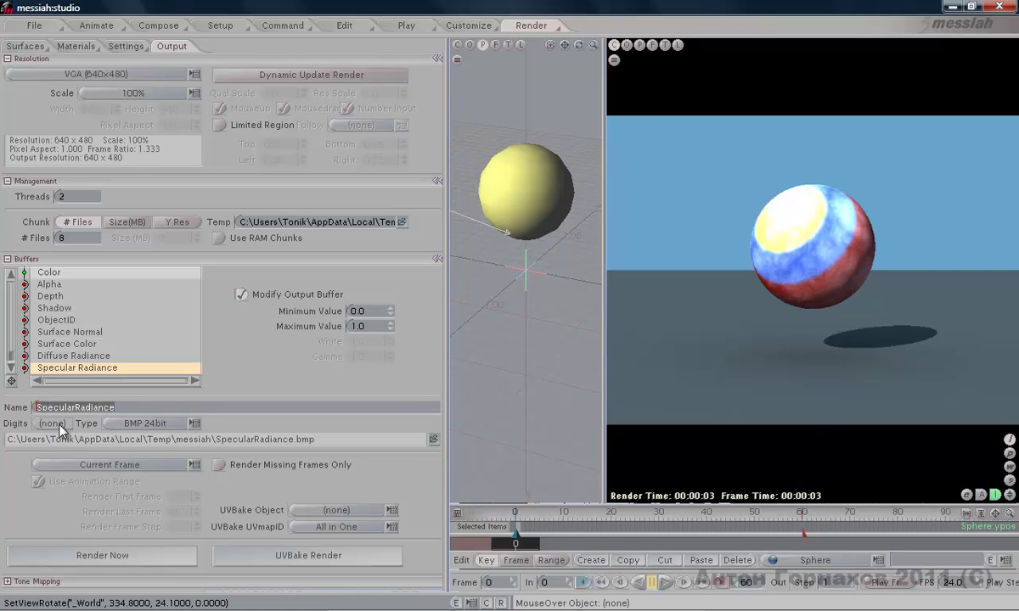
click(137, 423)
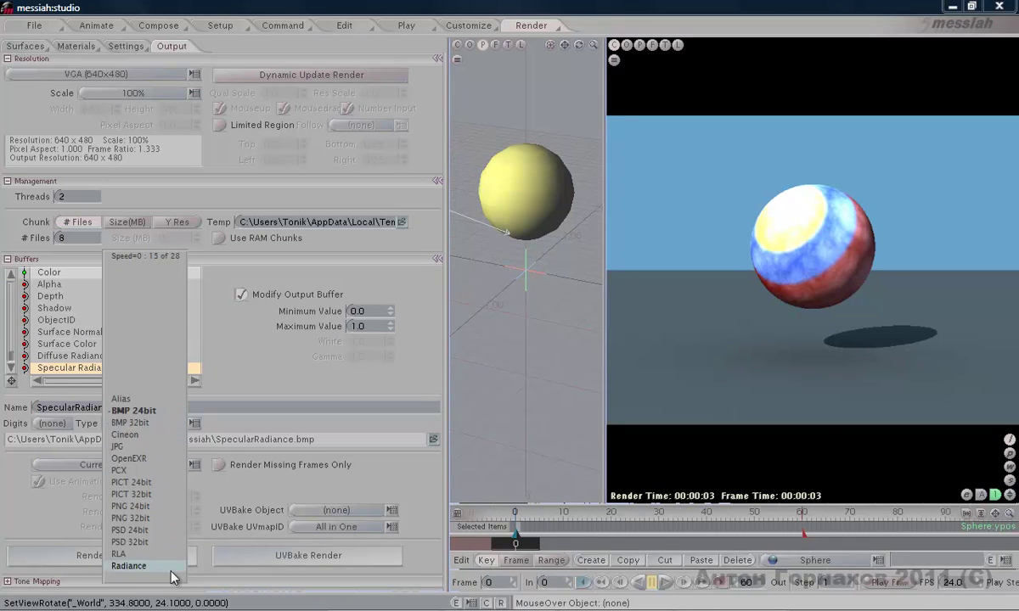
mouse_move(135, 227)
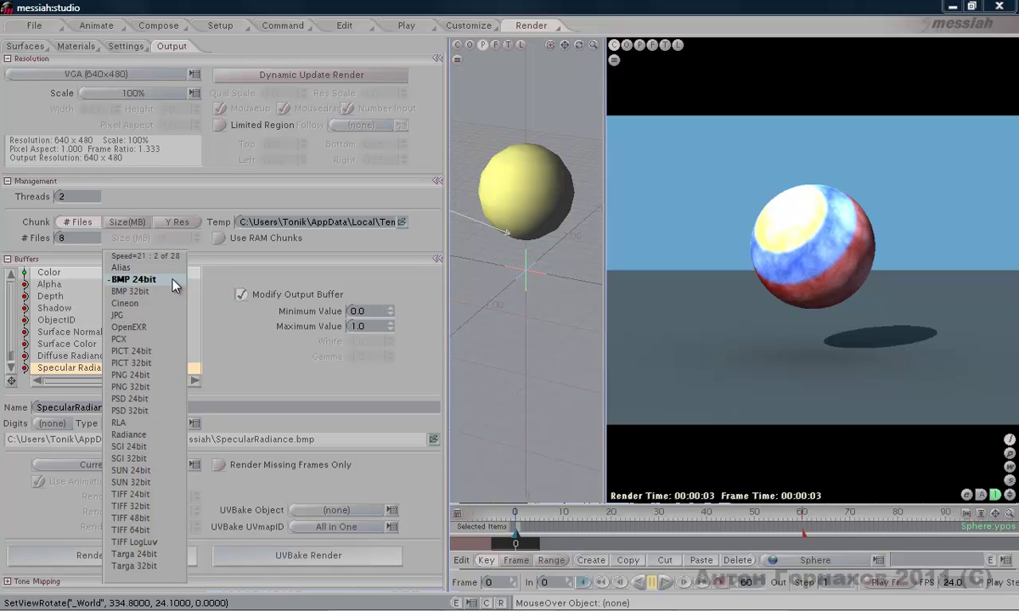
click(172, 284)
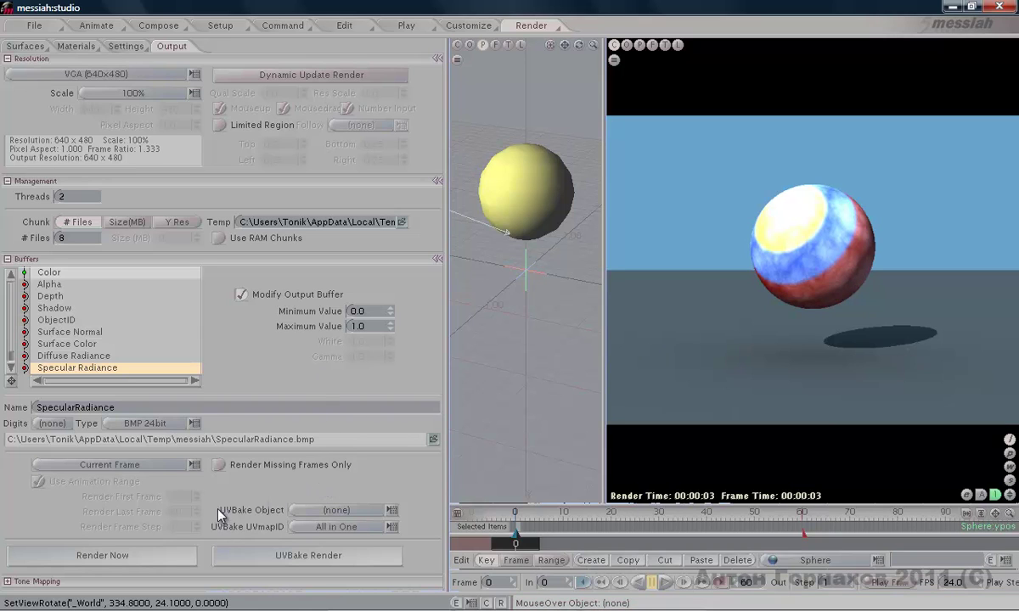
Check the UVBake object and UV map choices, keeping (none) and All in One, and render the current frame.
click(344, 514)
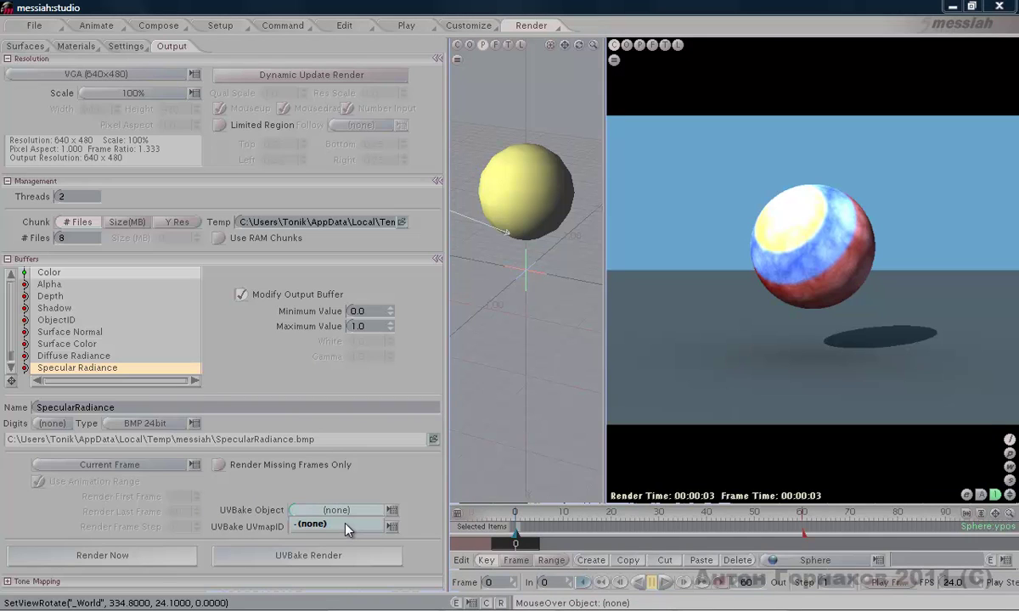
click(323, 526)
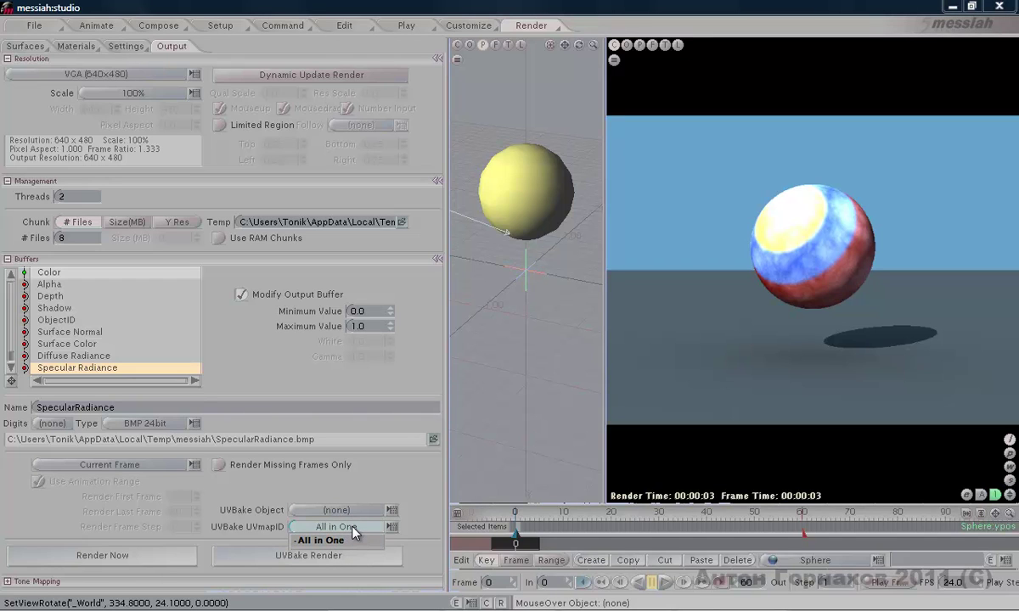
click(339, 540)
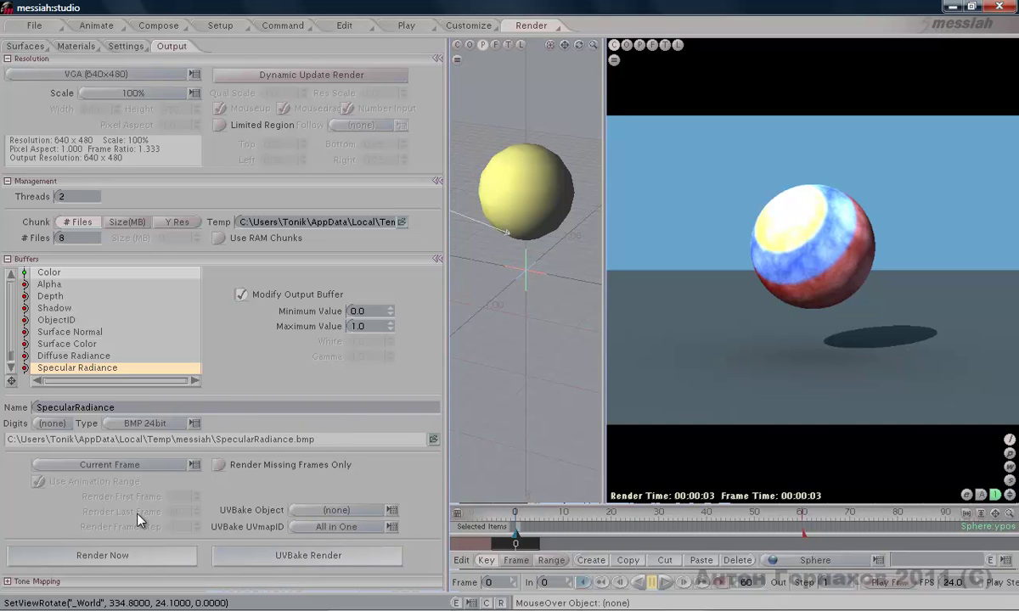
click(154, 557)
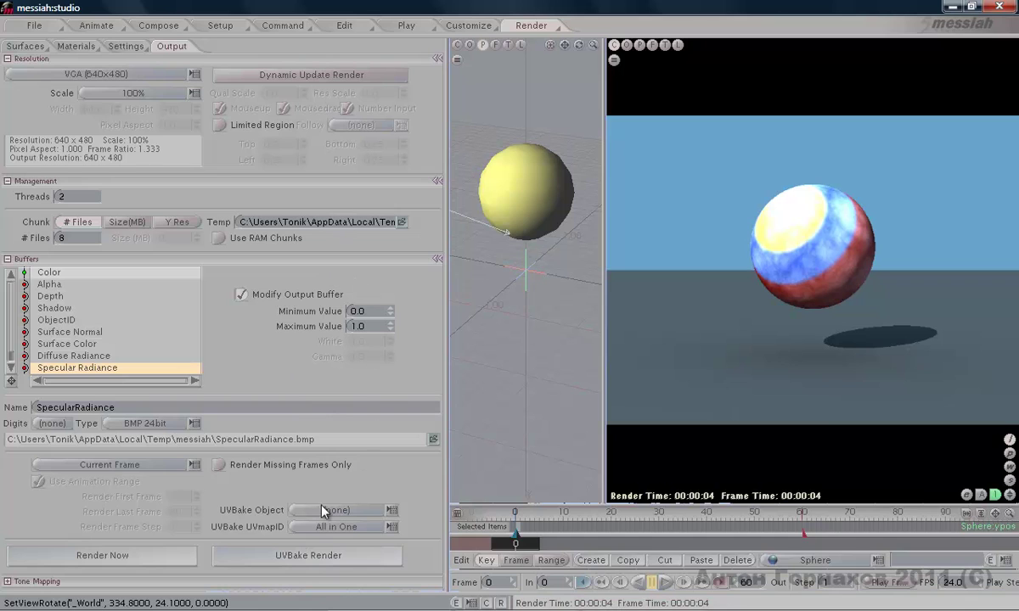
click(8, 260)
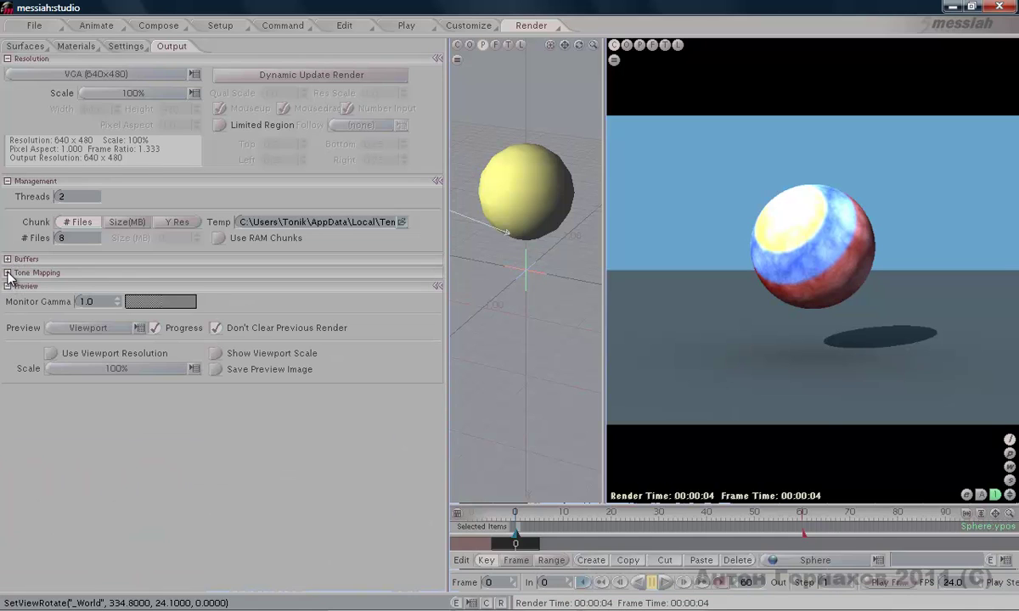
Try Exponential tone mapping and set it back to Linear.
click(8, 272)
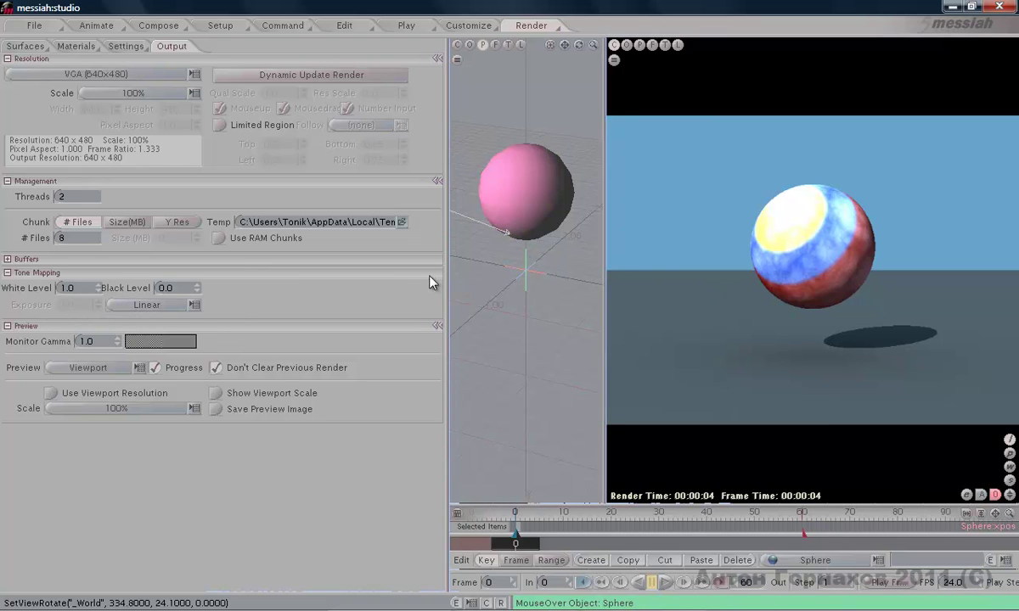
click(168, 306)
click(167, 329)
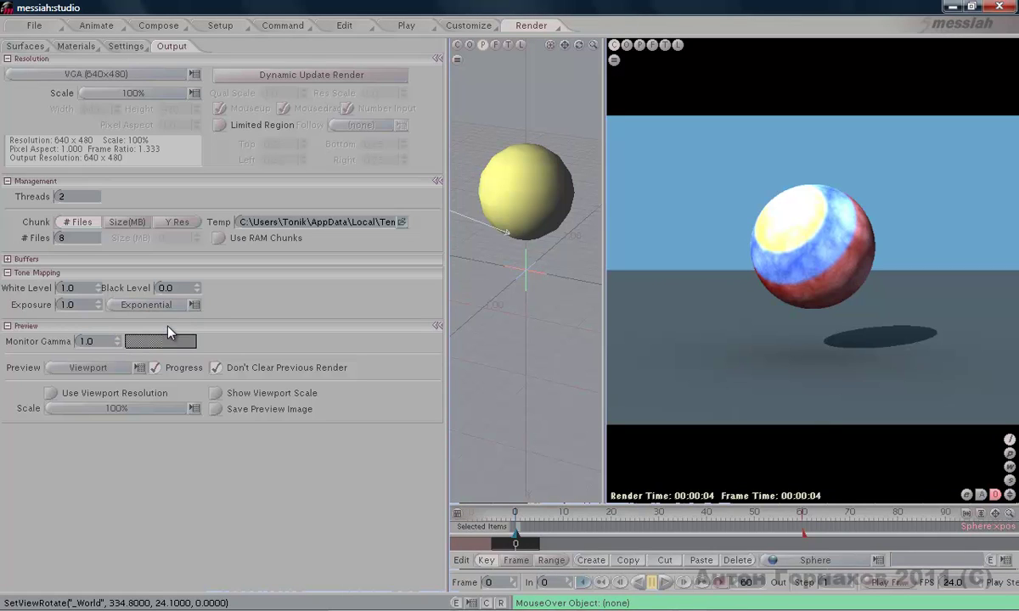
click(157, 305)
click(161, 315)
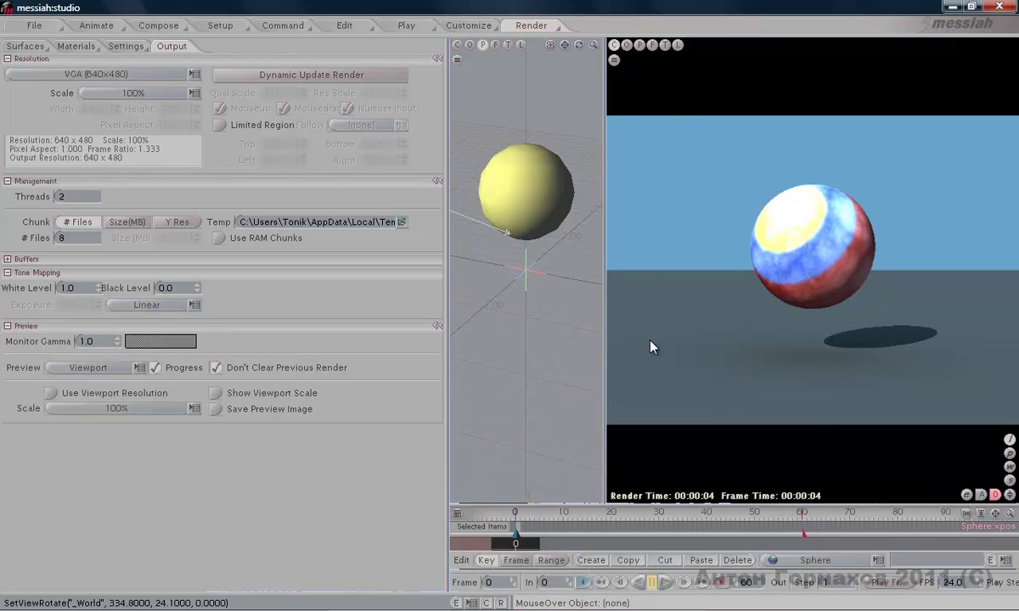
Set the render preview to a separate Window, run a preview render of the sphere, and close the result.
click(100, 369)
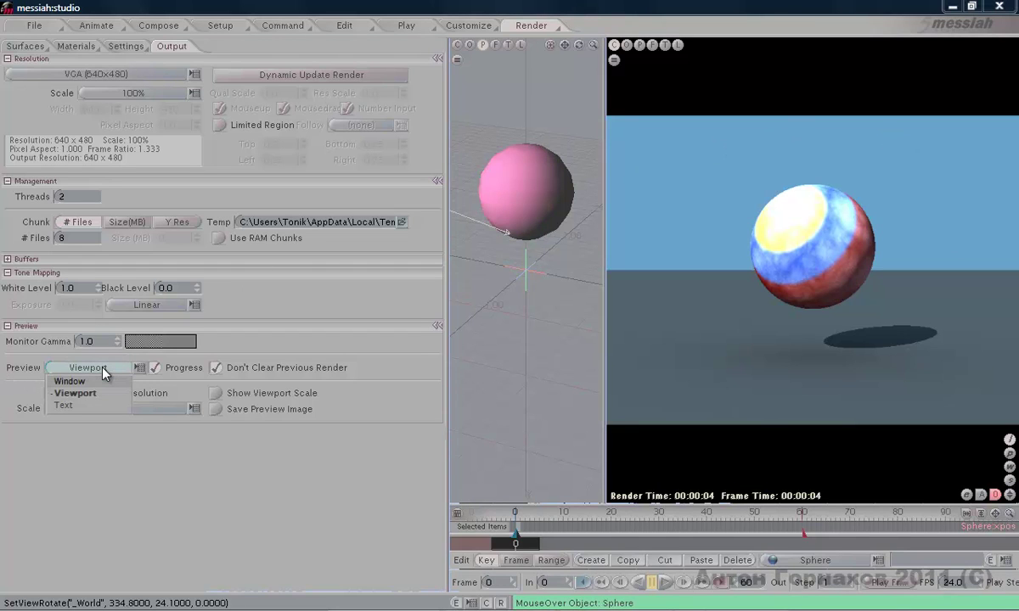
click(100, 382)
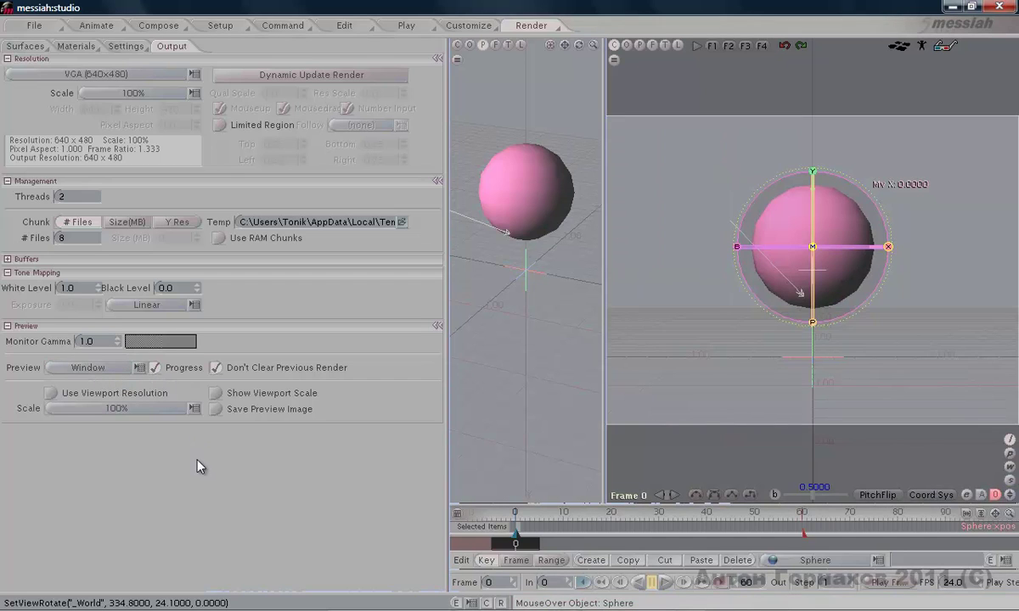
key(F9)
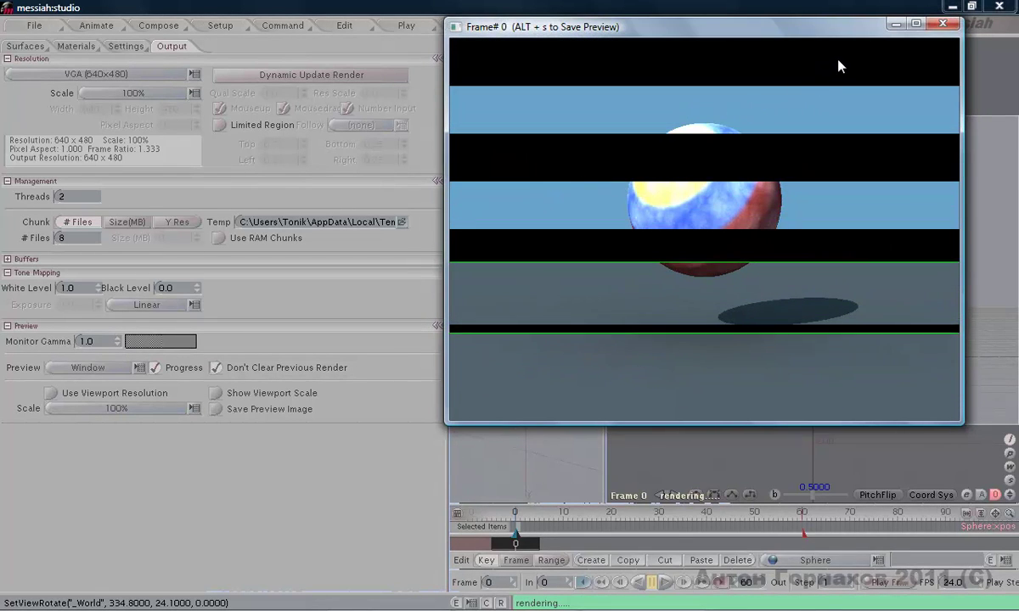
click(938, 25)
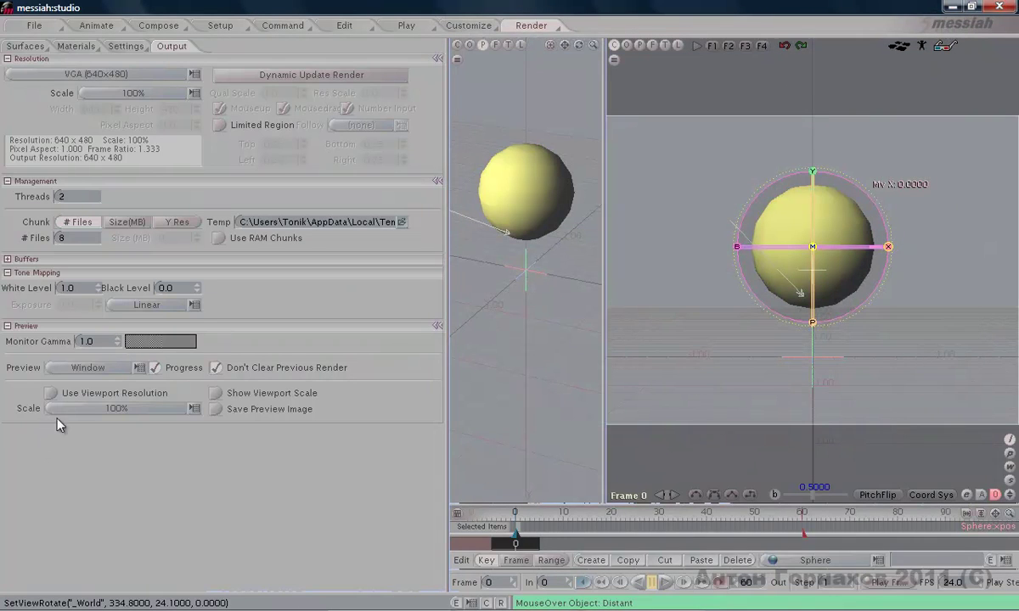
Review the preview display modes and preview scale percentages, keeping Window and 100%.
click(92, 368)
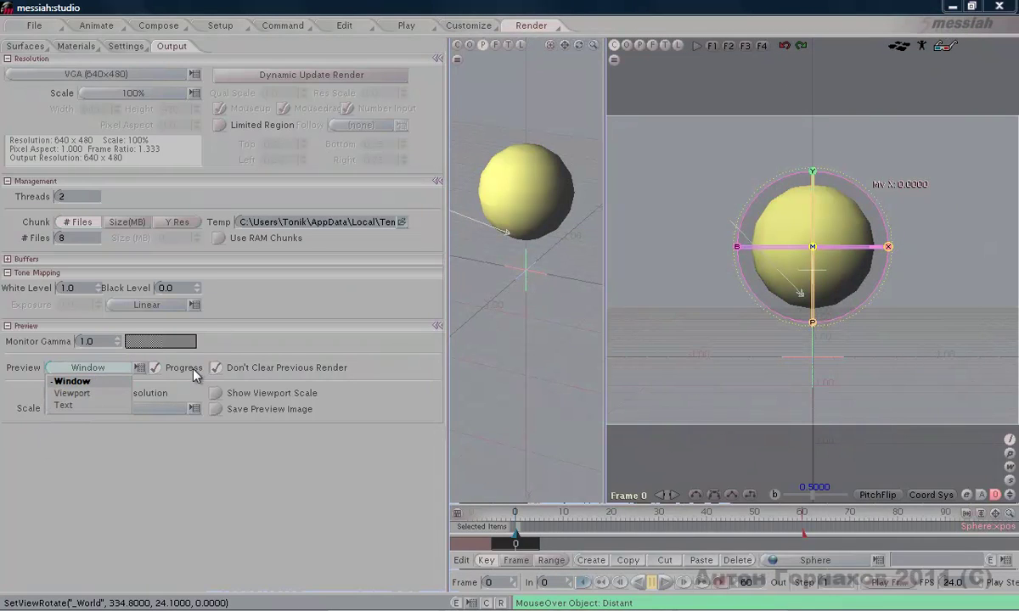
click(158, 374)
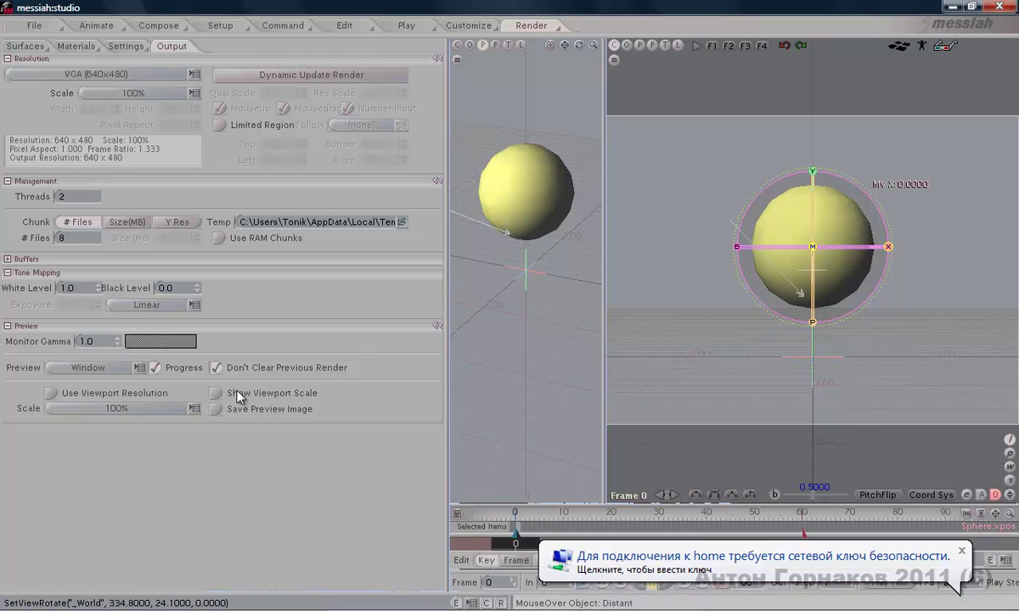
click(169, 408)
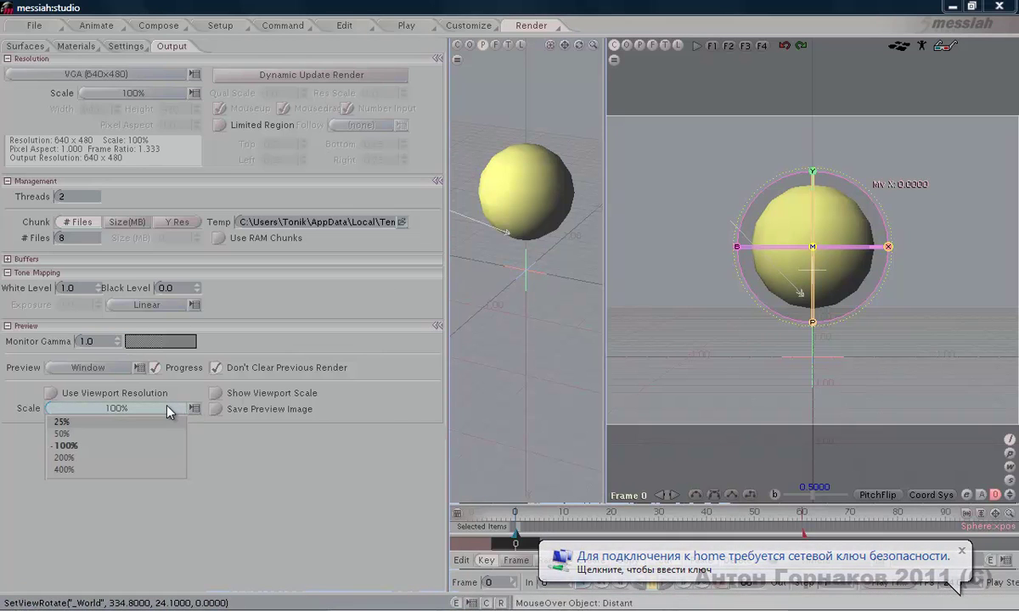
click(180, 447)
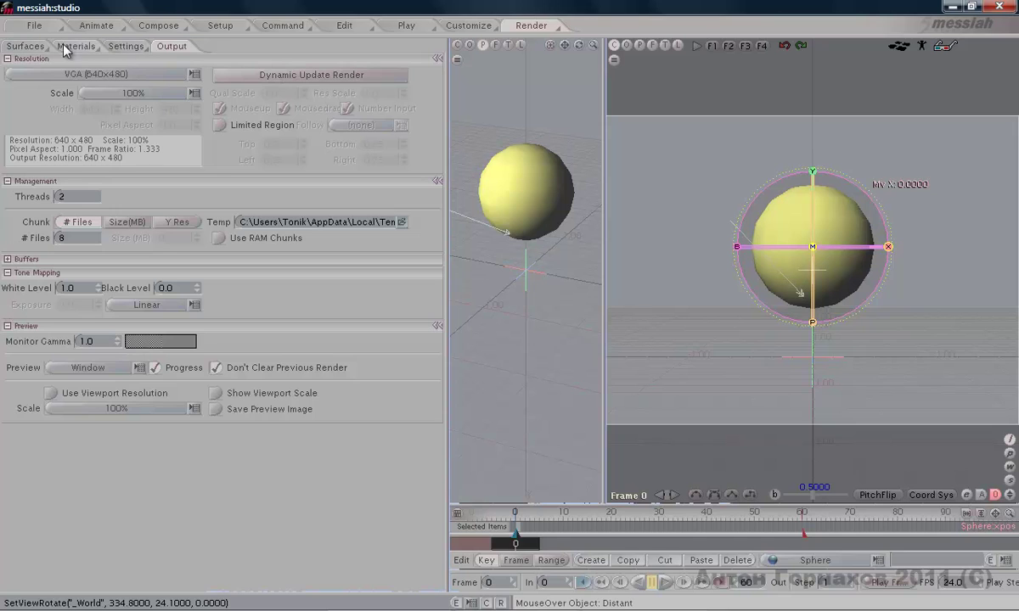
Look over the available render commands, and revisit the sphere's shader network, the quality and illumination settings, and the surface assignments.
click(546, 27)
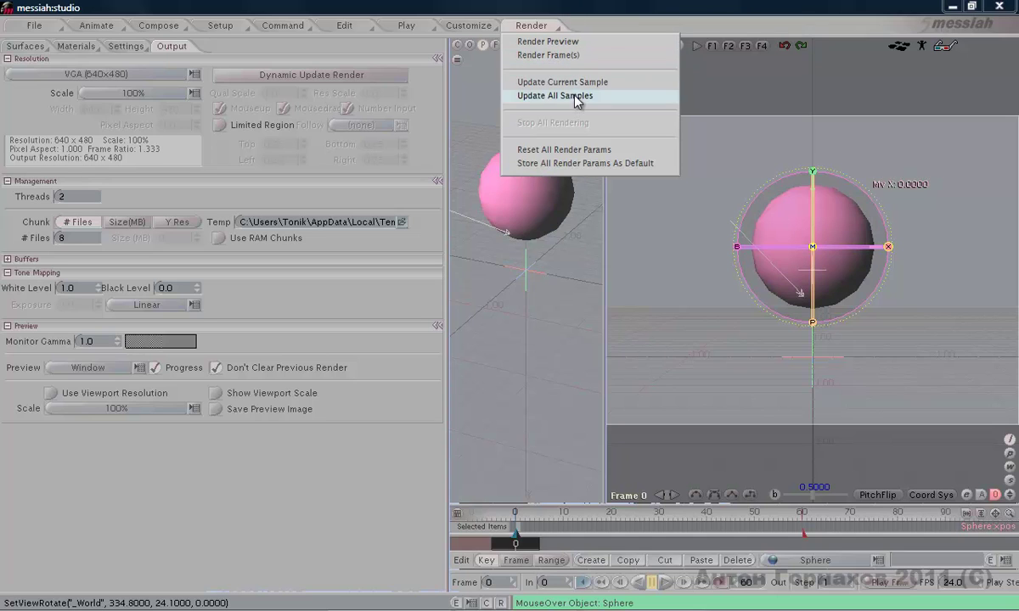
click(573, 15)
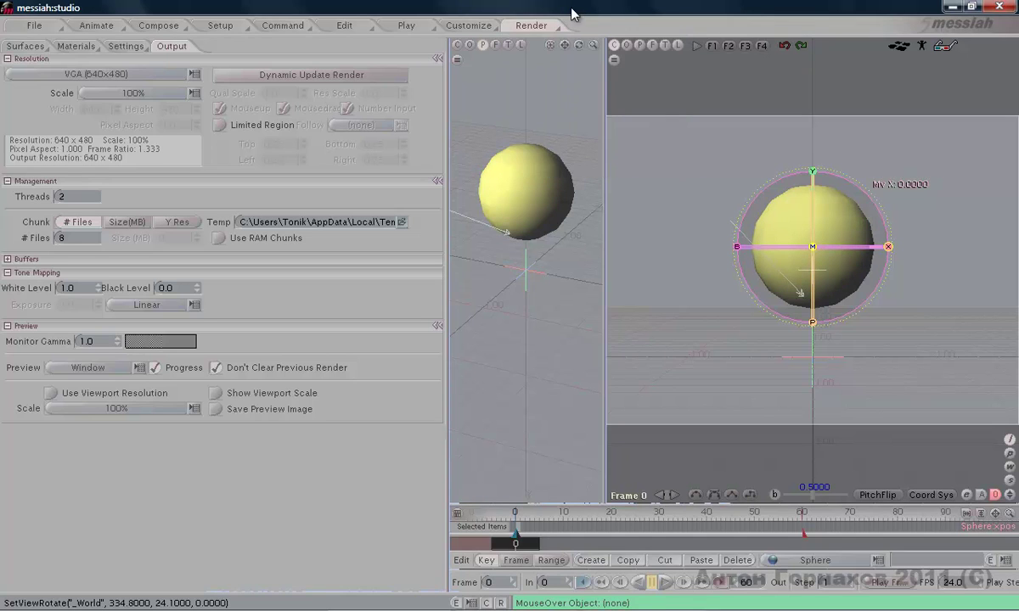
click(125, 44)
click(90, 47)
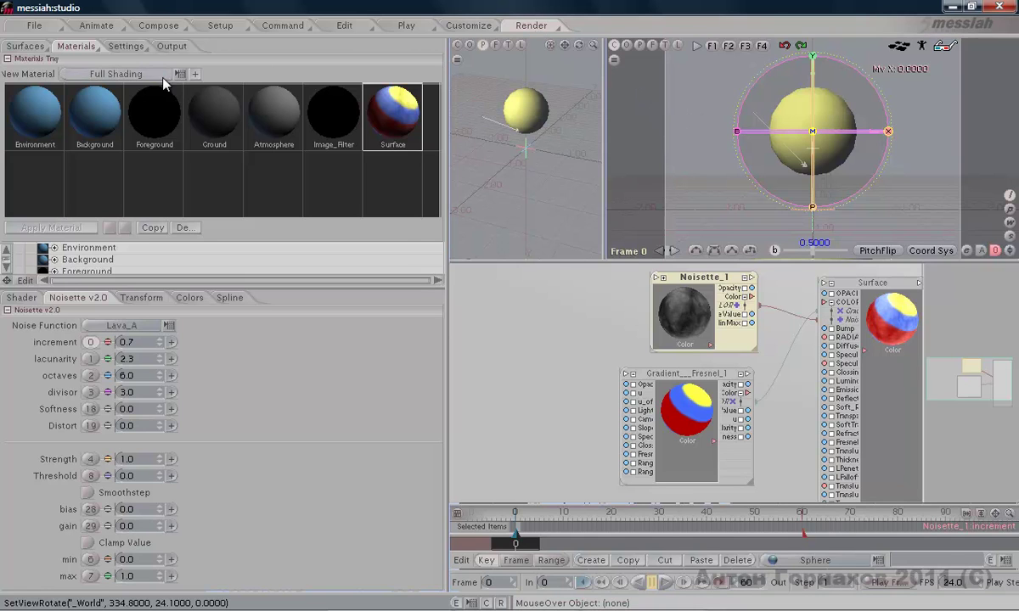
click(126, 45)
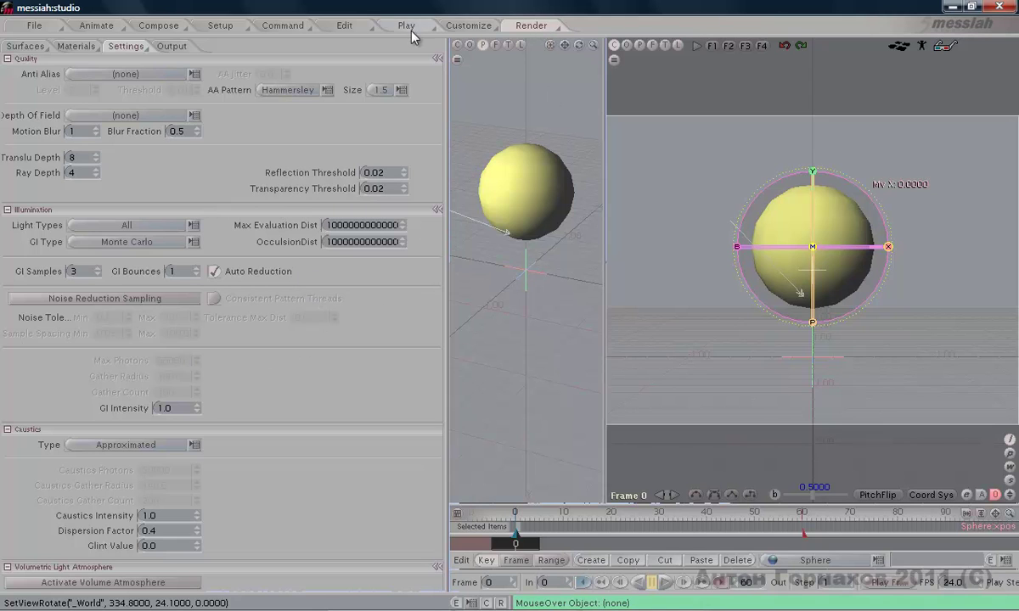
click(35, 47)
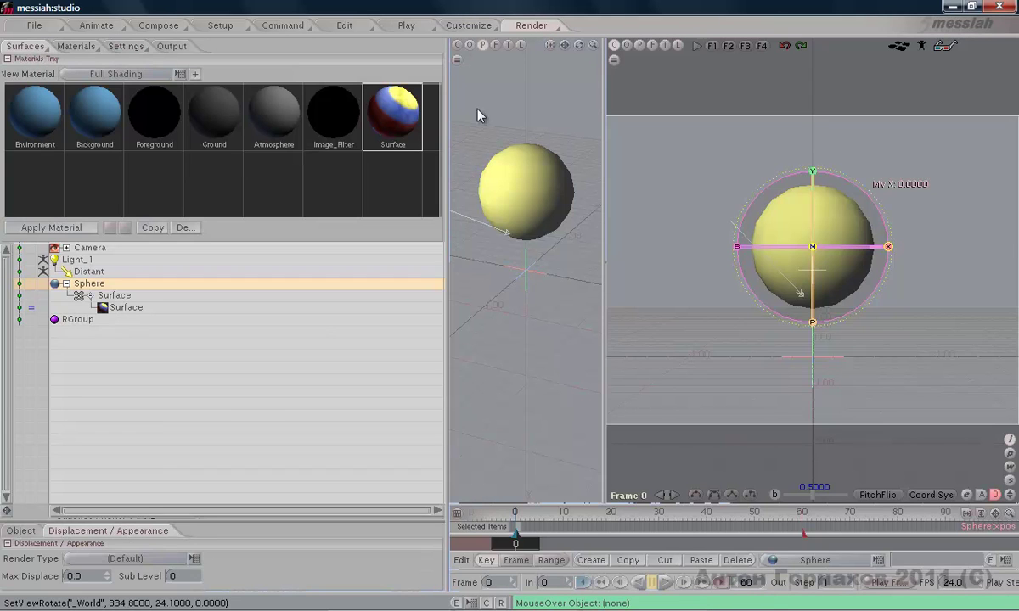